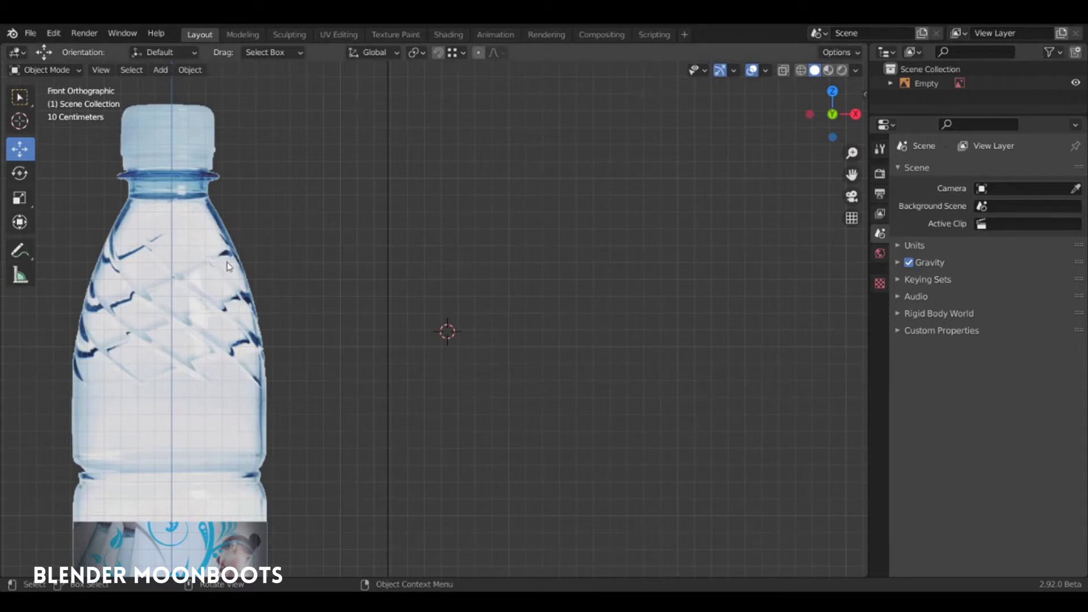
- Add a plane and rotate it 90° about X so it faces the front
mouse_move(227, 267)
shift+middle_down()
mouse_move(361, 298)
mouse_move(401, 241)
shift+middle_up()
scroll(365, 272, up, 3)
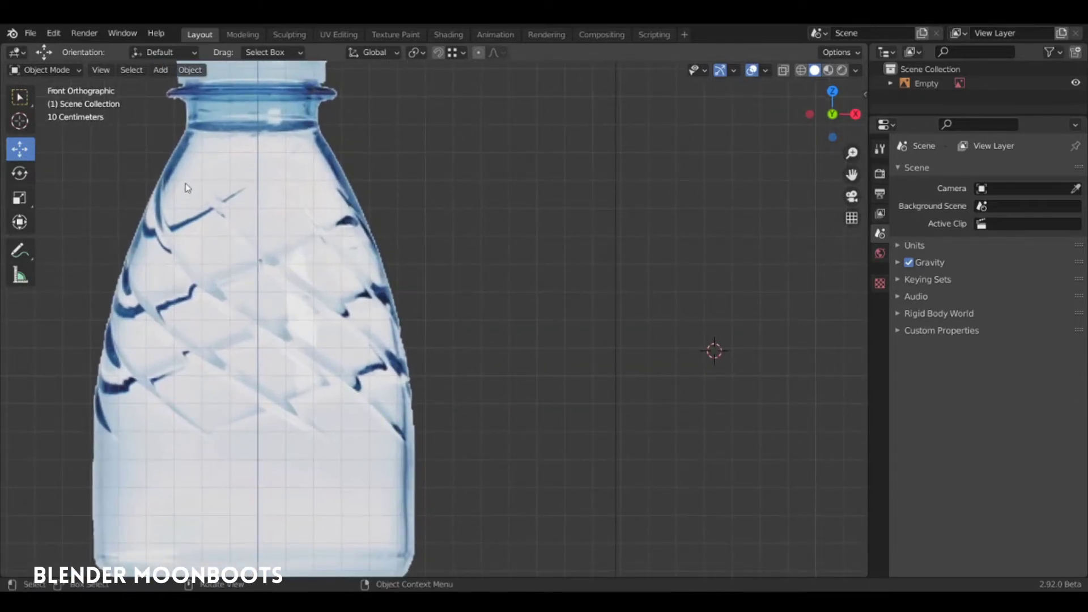
scroll(414, 300, down, 2)
shift+middle_drag(415, 338, 373, 359)
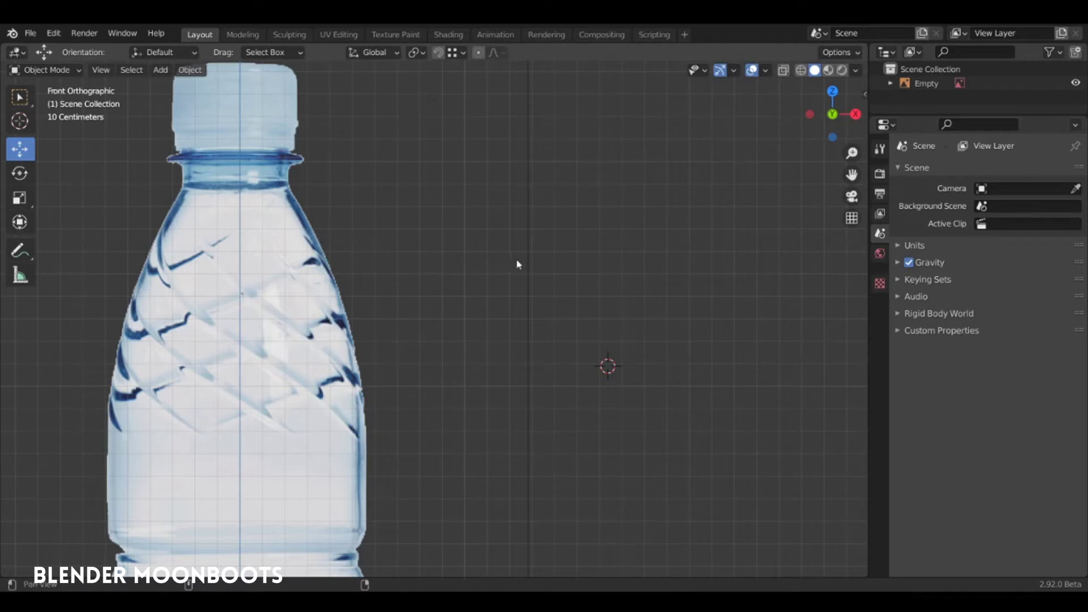
mouse_move(518, 261)
shift+middle_down()
mouse_move(463, 239)
mouse_move(430, 284)
shift+middle_up()
scroll(463, 238, down, 1)
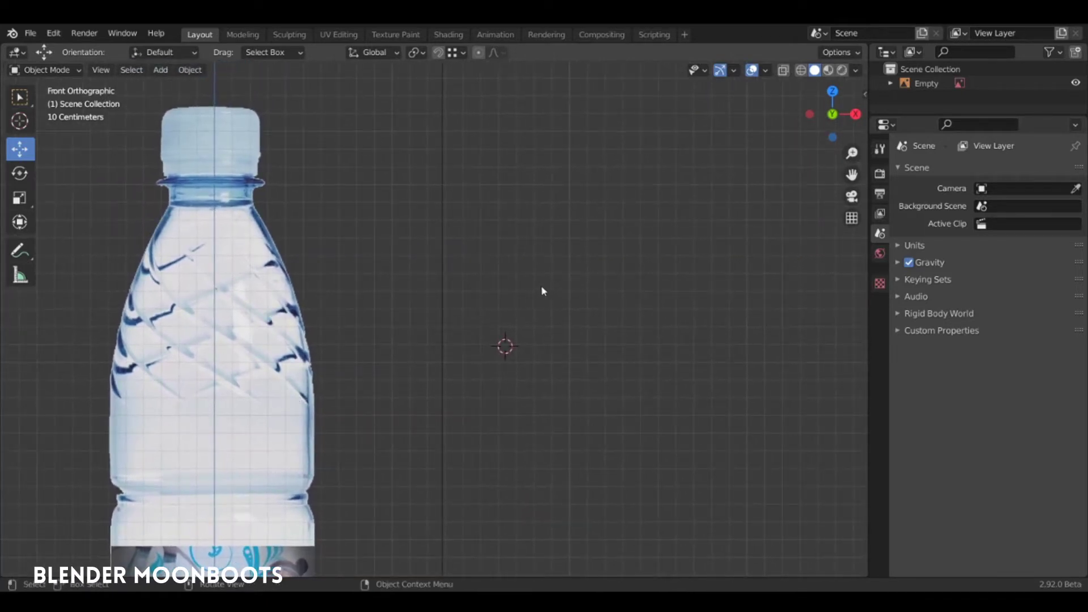
key(shift+a)
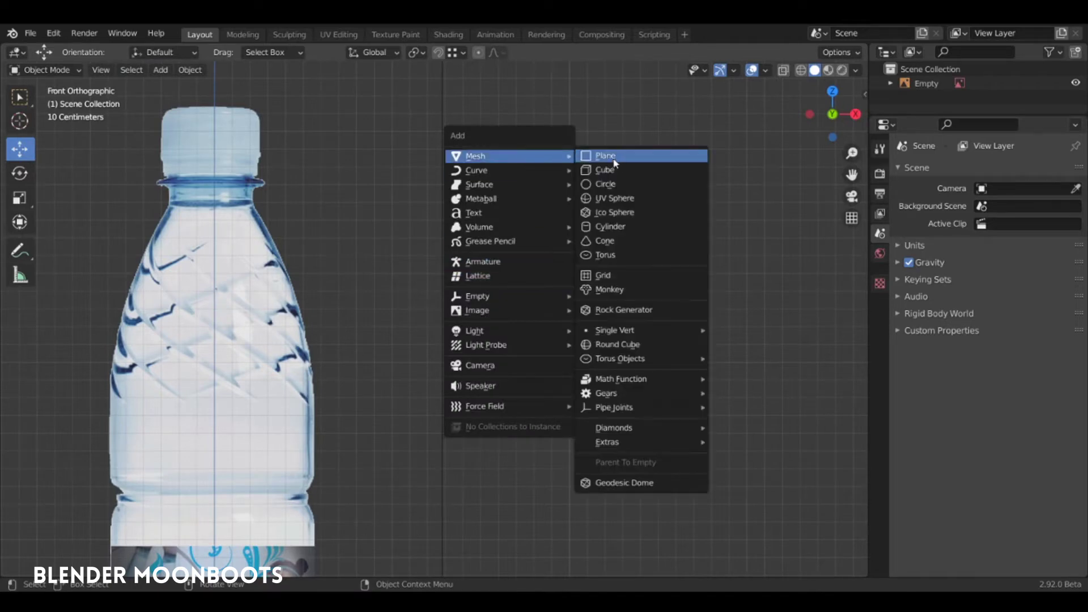
click(614, 160)
key(Tab)
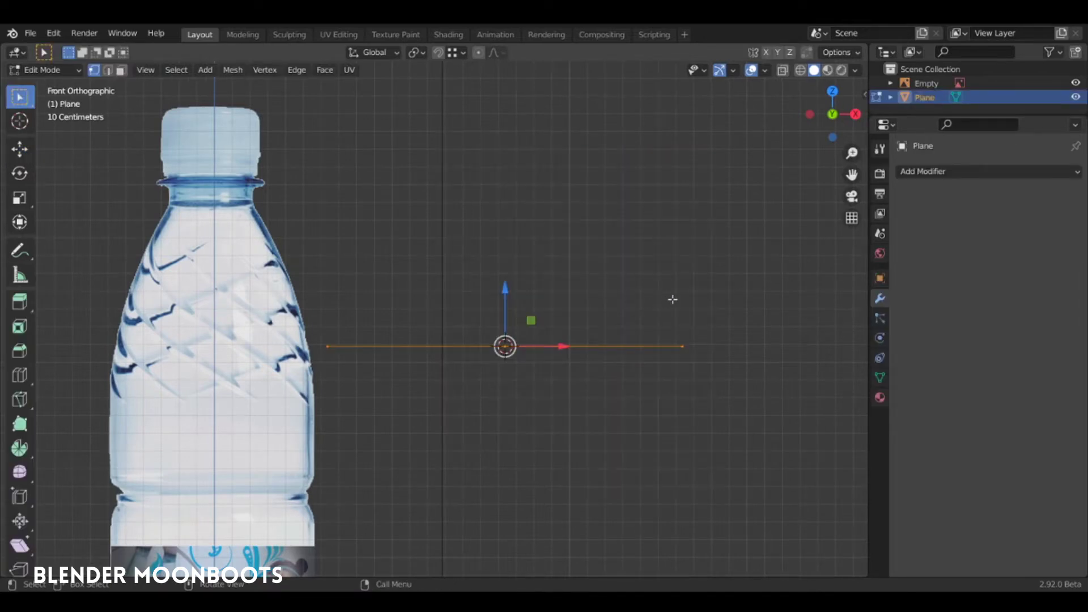
text(rx90)
key(Return)
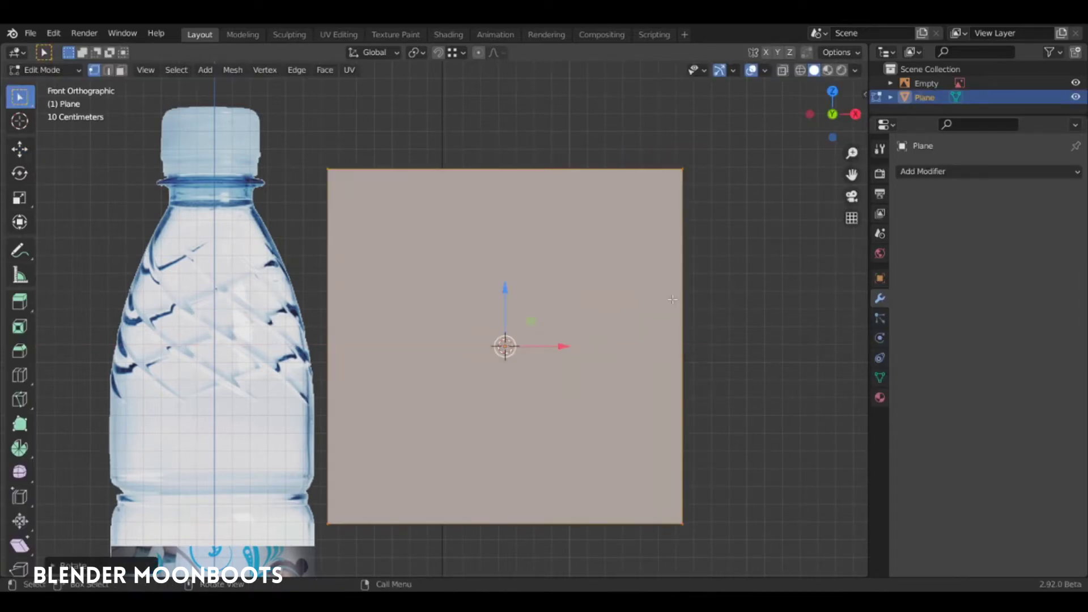
- Loop-cut the plane once vertically and once horizontally through its centre
key(ctrl+r)
click(474, 177)
right_click(329, 326)
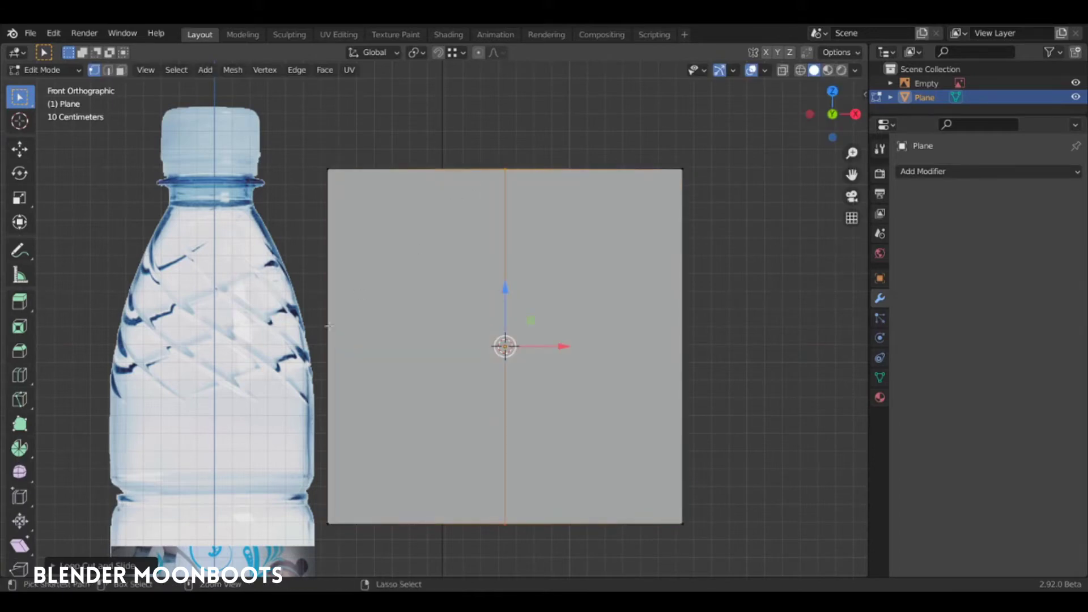
key(ctrl+r)
click(334, 340)
right_click(345, 288)
- Delete the vertices of three quarters, leaving only the top-right quarter
click(328, 170)
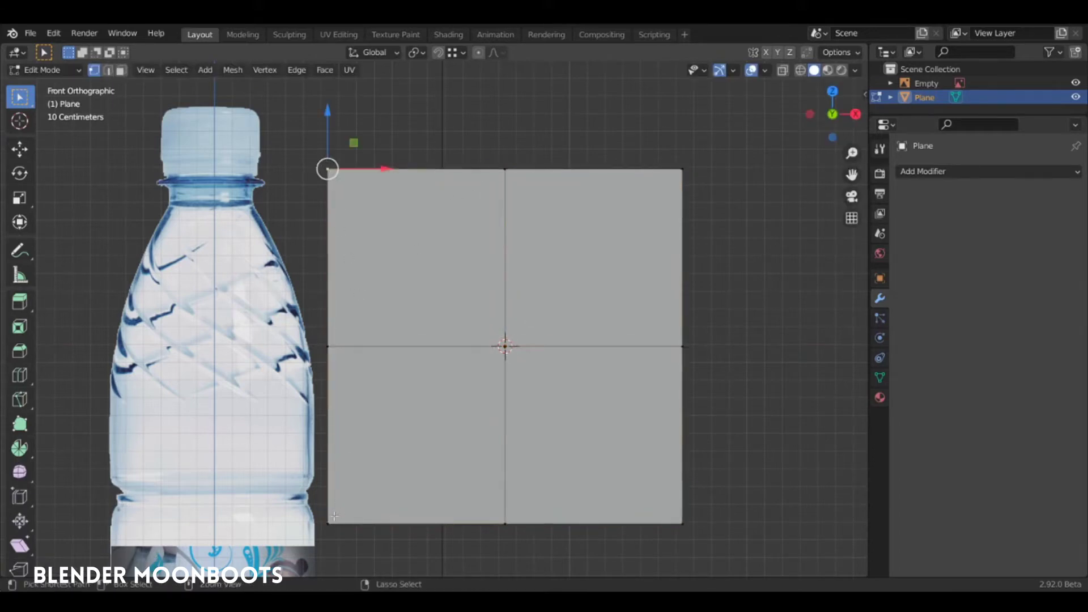
ctrl+click(328, 523)
ctrl+click(505, 523)
ctrl+click(683, 522)
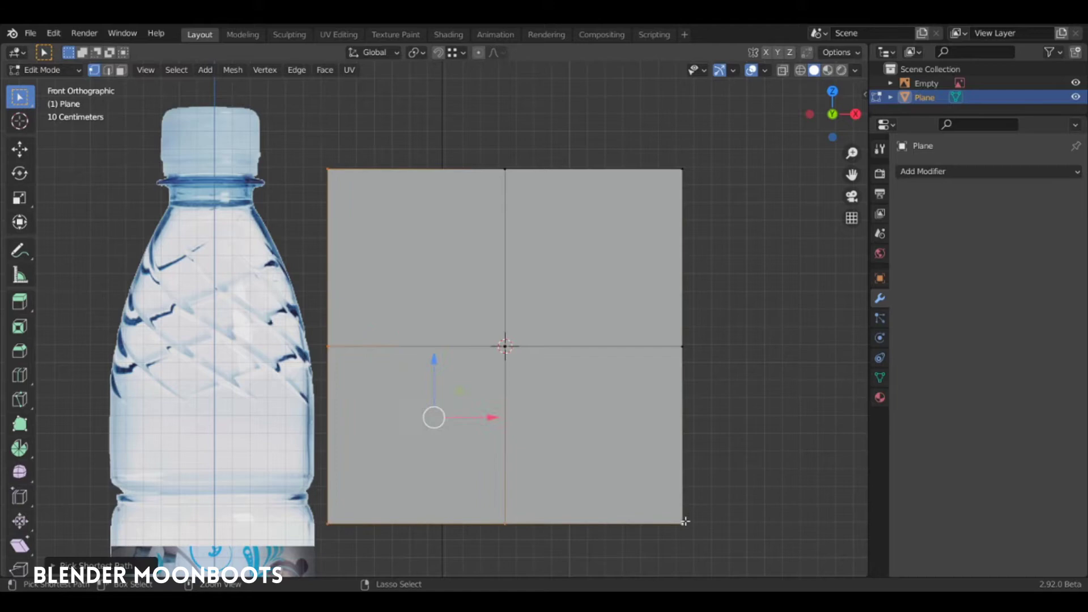
key(x)
click(712, 363)
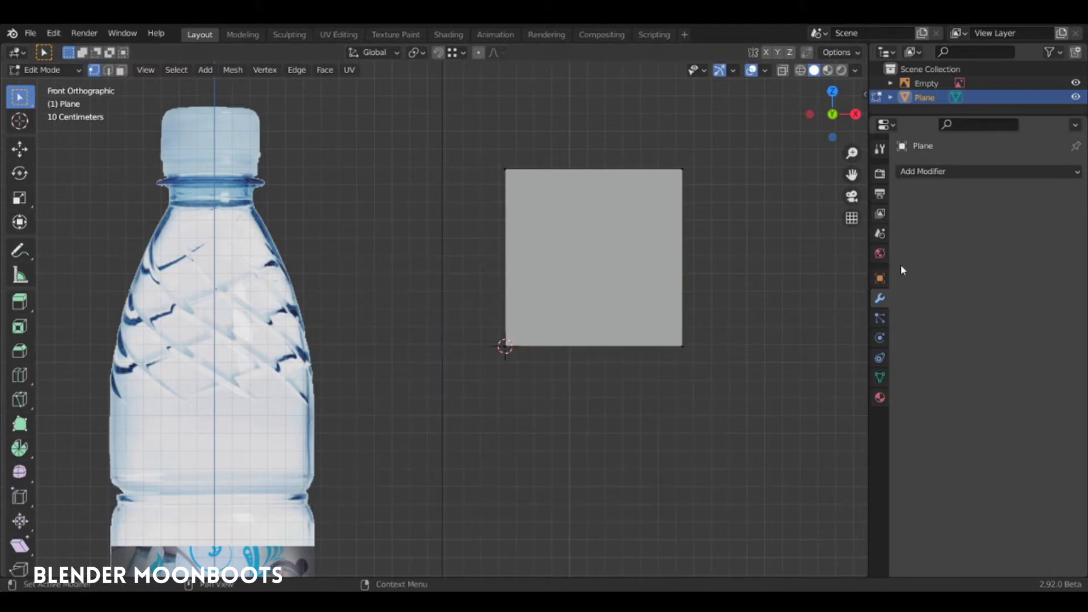
- Add a Mirror modifier on X and Z, then select the quarter's right edge
click(919, 171)
click(789, 333)
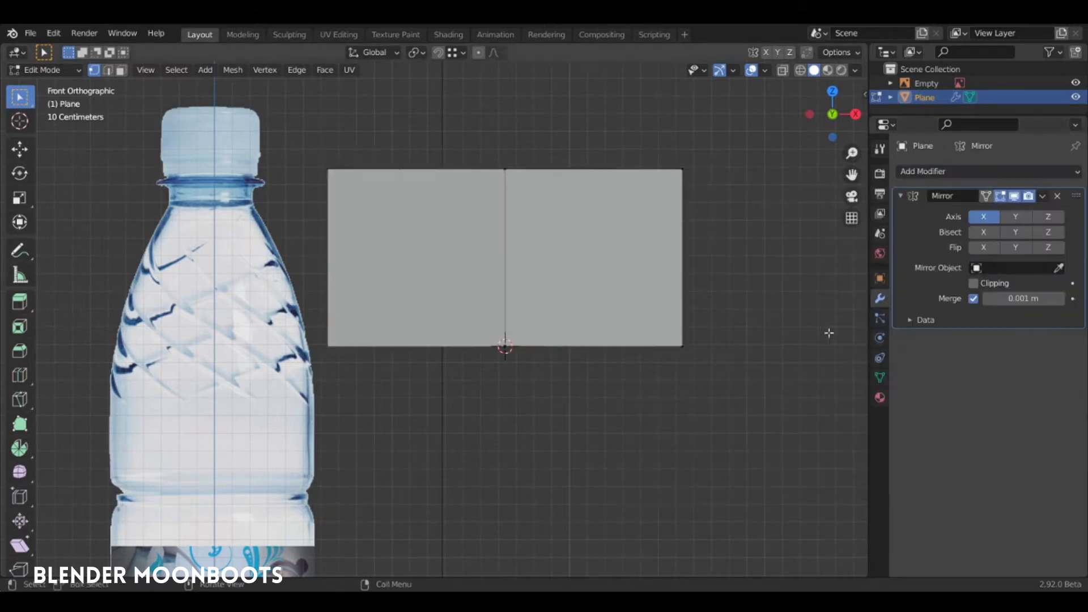
click(1049, 217)
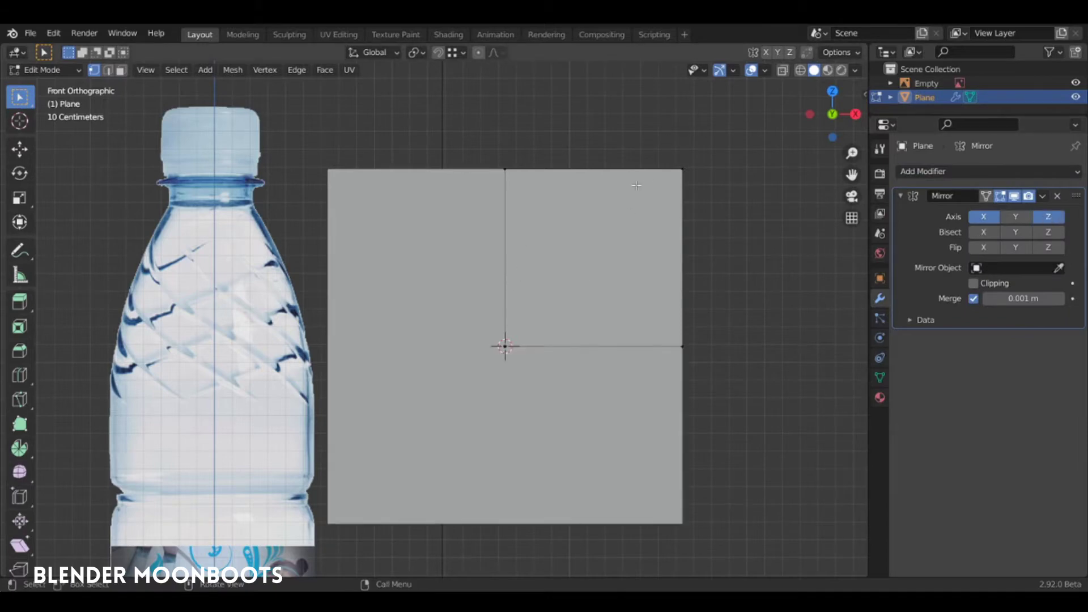
click(682, 170)
shift+click(683, 343)
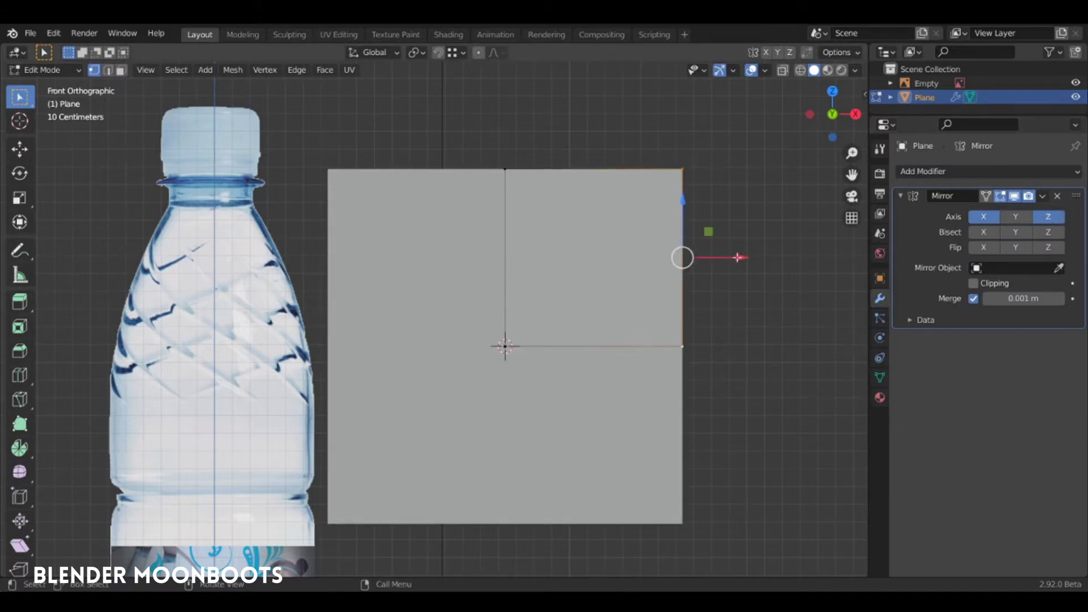
- Move the right edge inward to narrow the plane and add a centred vertical loop cut
drag(734, 258, 651, 265)
click(651, 265)
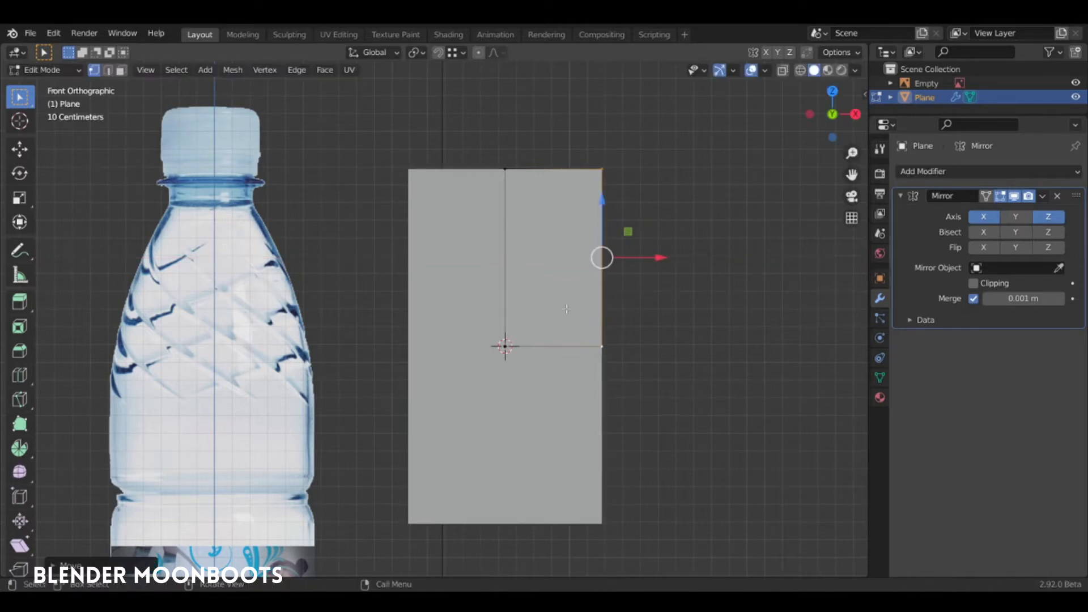
key(ctrl+r)
click(550, 340)
right_click(551, 340)
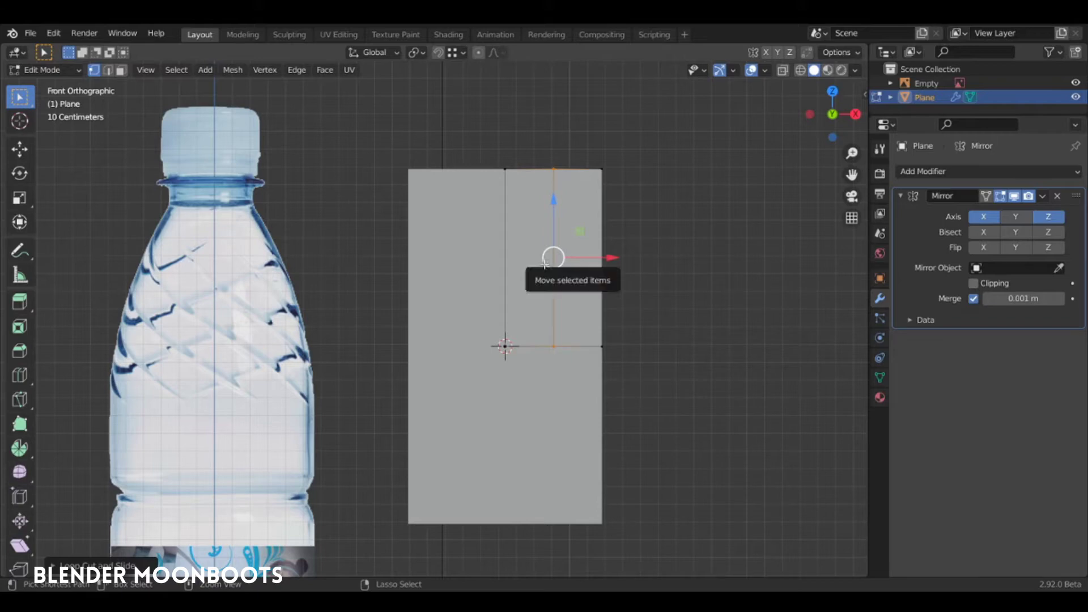
- Add nine evenly spaced horizontal loop cuts across the quarter, then deselect all
key(ctrl+r)
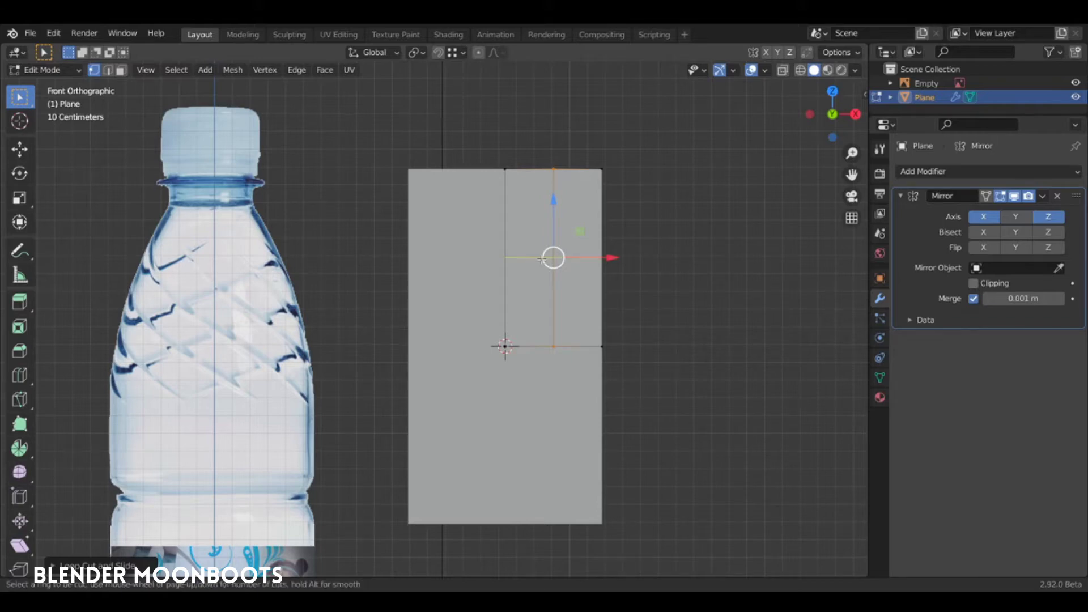
scroll(542, 260, up, 2)
scroll(542, 261, up, 2)
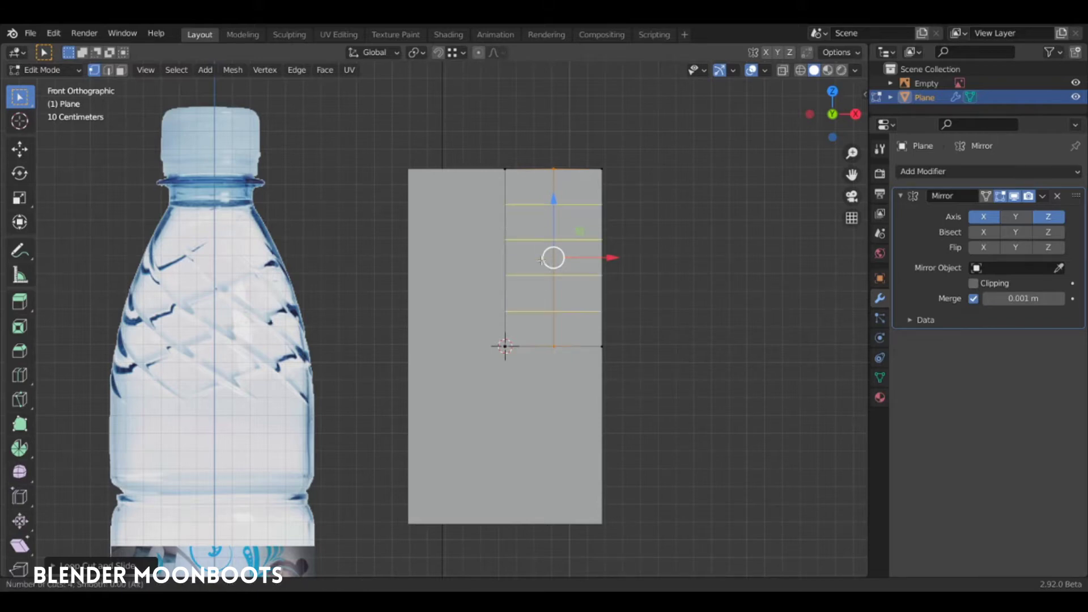
scroll(543, 261, up, 3)
scroll(544, 261, up, 1)
click(544, 262)
right_click(537, 260)
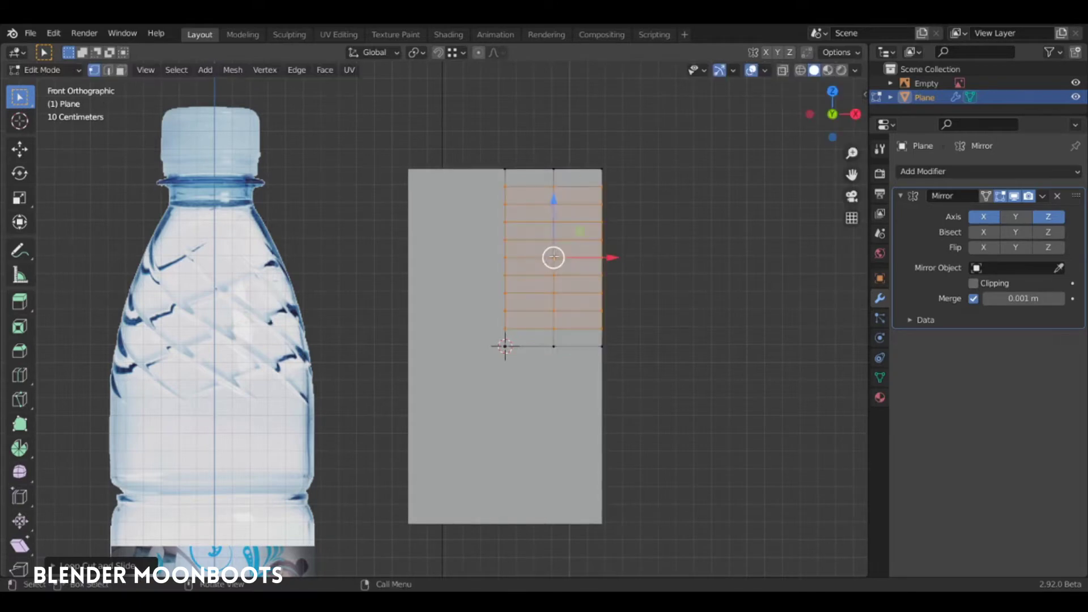
scroll(557, 262, up, 1)
shift+middle_drag(557, 263, 576, 255)
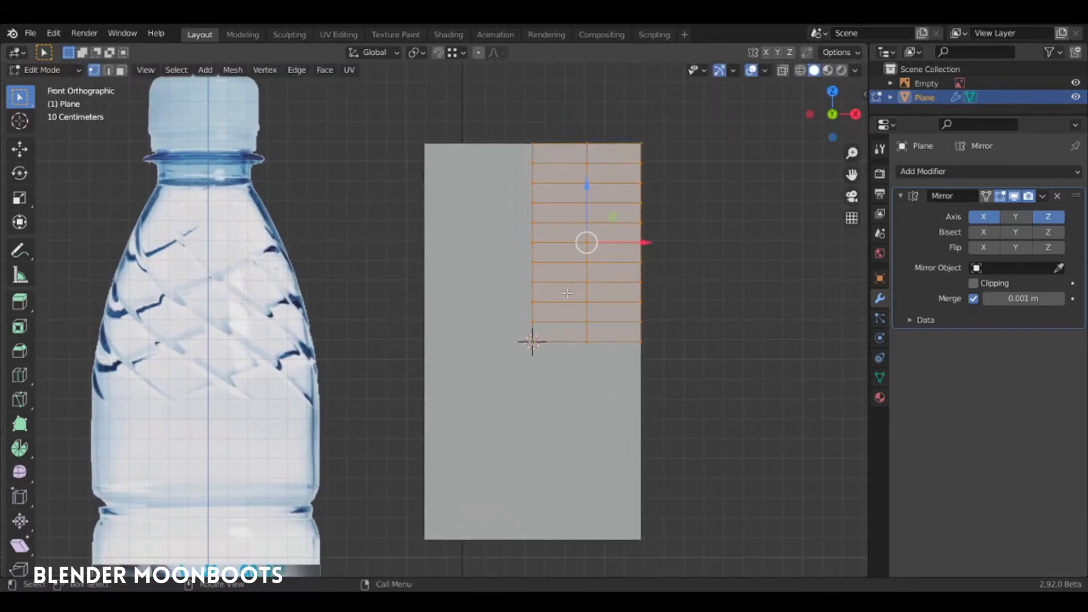
key(alt+a)
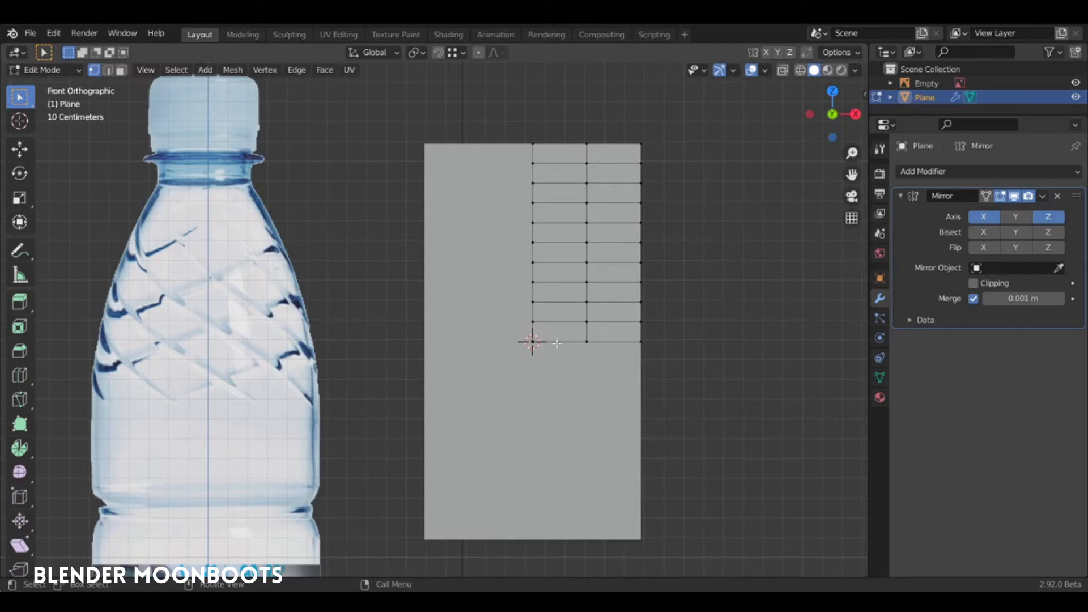
- Knife a straight vertical cut from the bottom edge partway up the rows
key(k)
click(557, 340)
key(c)
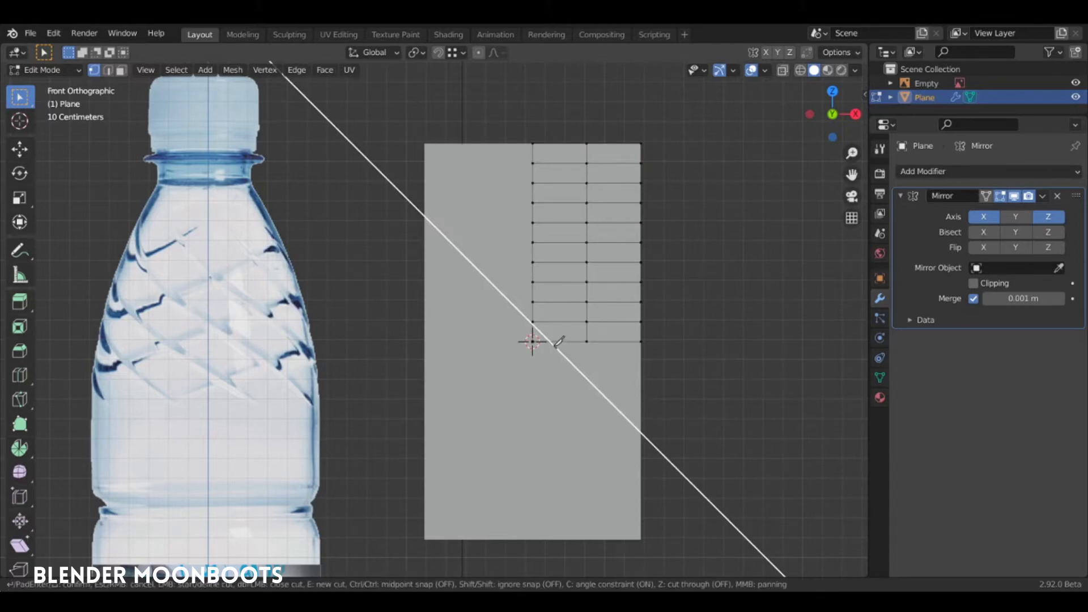
click(558, 222)
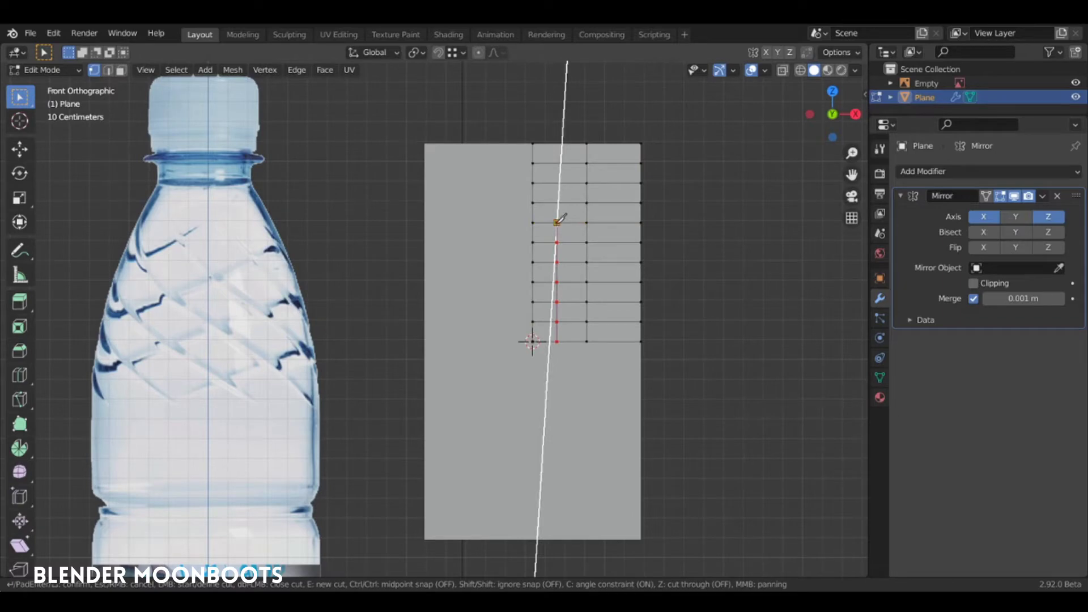
key(Return)
- Join the cut's top vertex diagonally to the left-edge vertex one row above
click(558, 222)
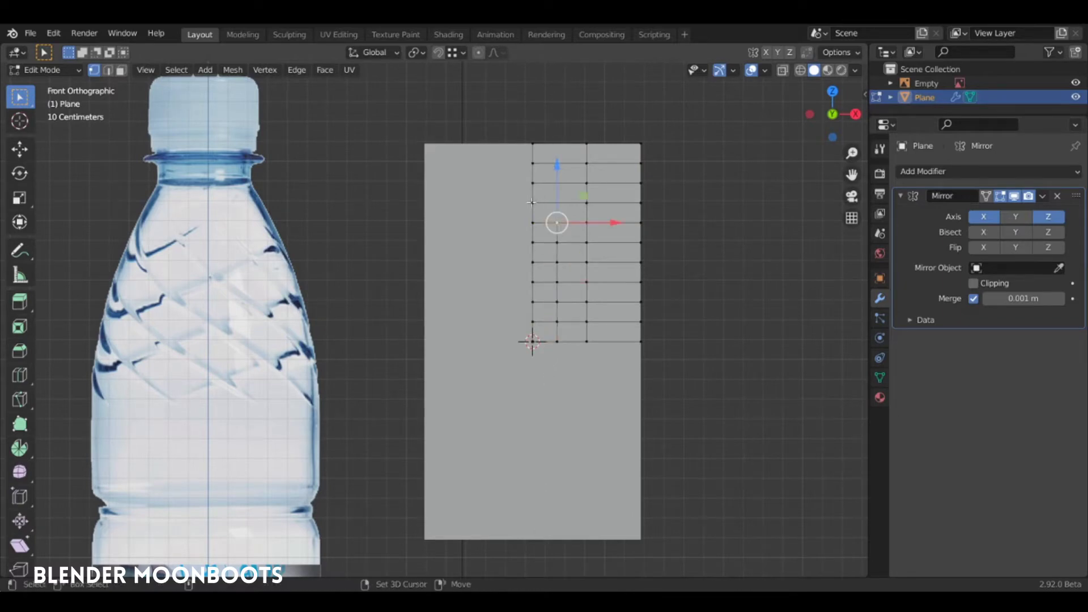
shift+click(532, 202)
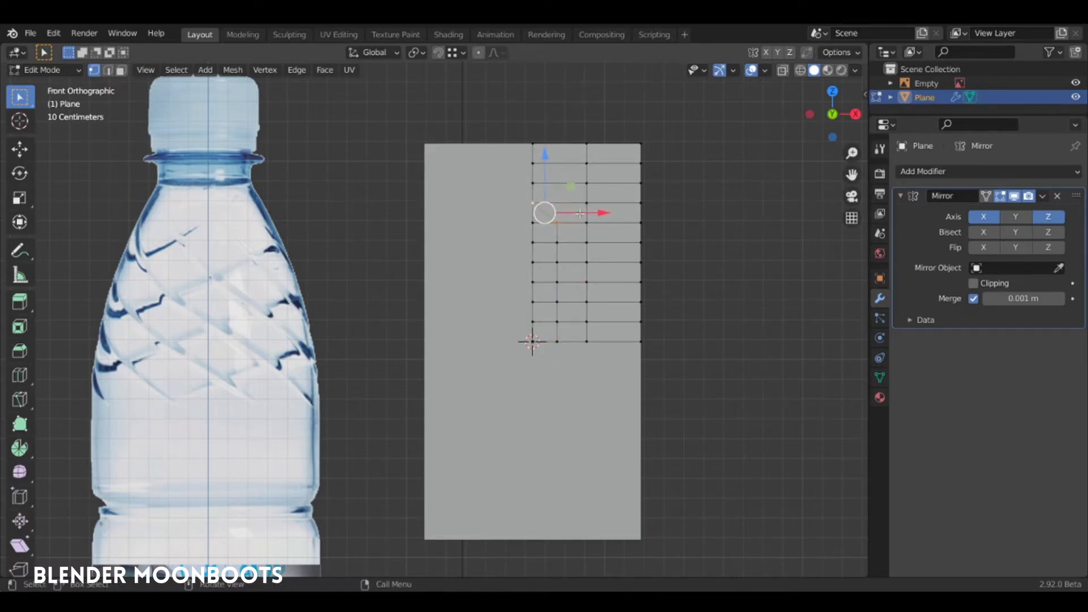
key(j)
key(alt+a)
middle_drag(604, 216, 580, 265)
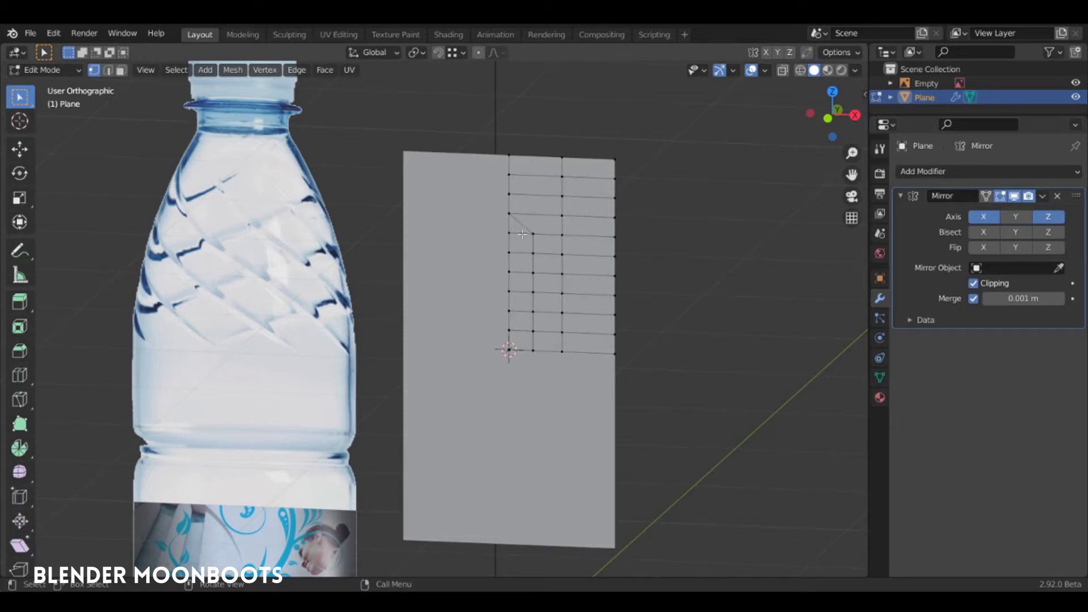
- Select the groove strip's faces and extrude them along their normals
key(3)
click(519, 226)
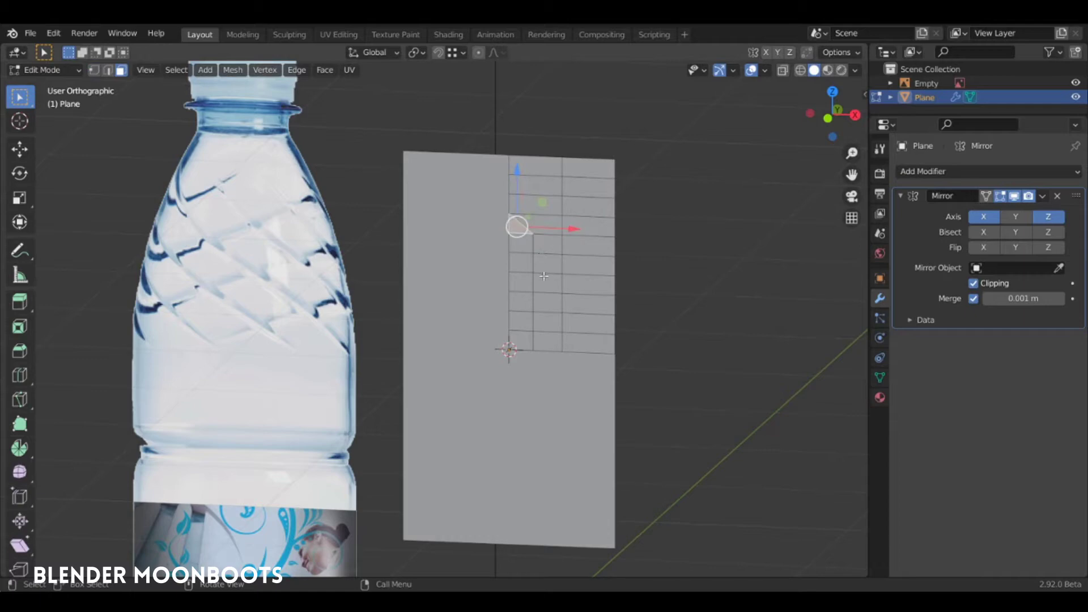
ctrl+click(515, 340)
middle_drag(514, 340, 543, 261)
key(e)
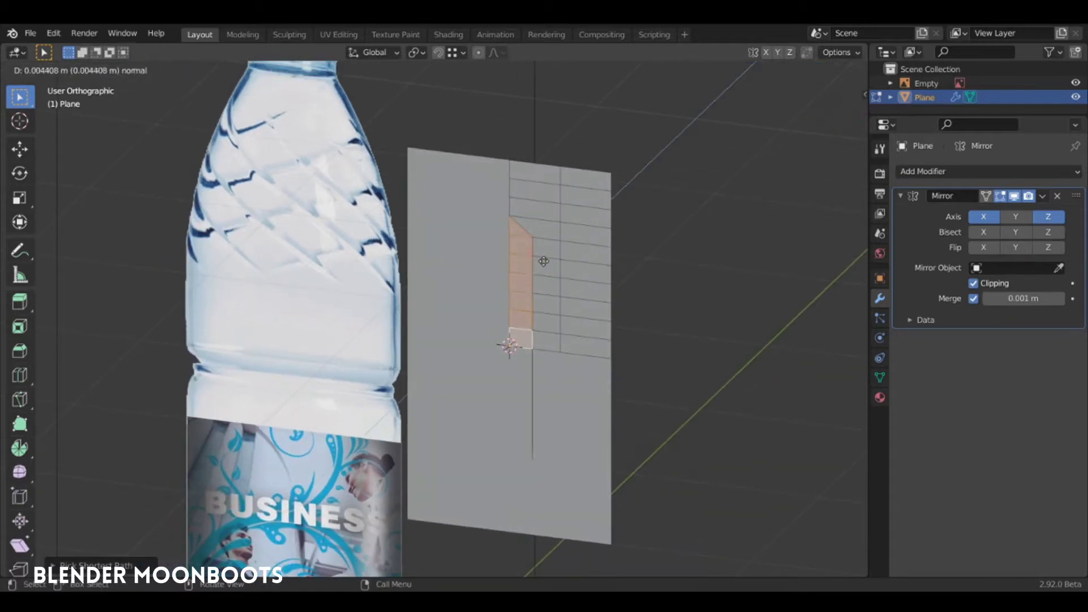
click(546, 252)
mouse_move(545, 253)
middle_down()
mouse_move(633, 227)
mouse_move(661, 252)
middle_up()
- Reposition the extruded part and extrude an edge along X into a ridge wall
key(g)
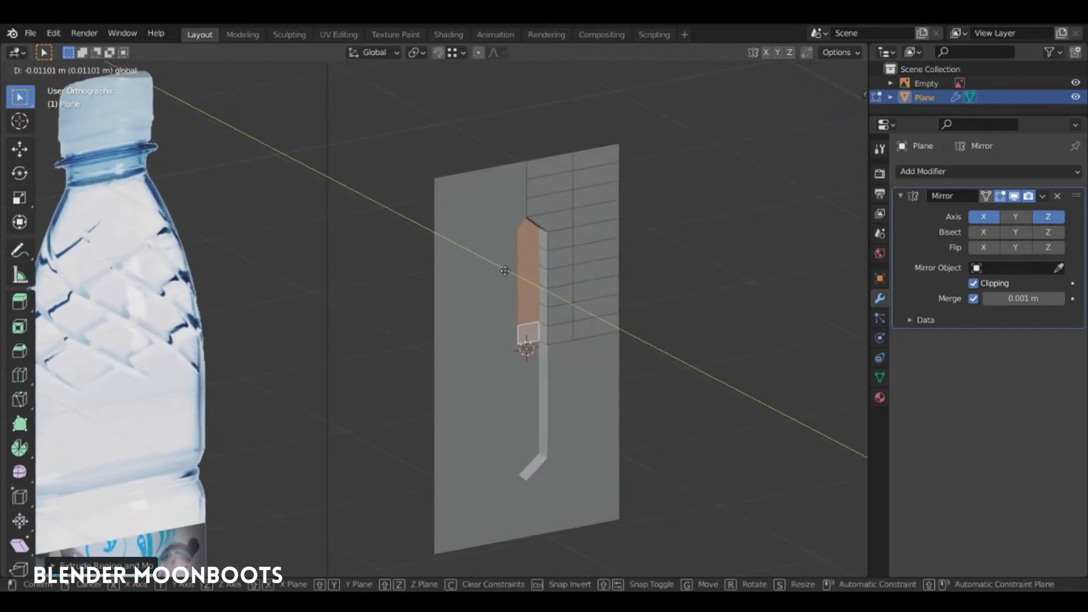
click(505, 271)
middle_drag(533, 238, 561, 203)
middle_drag(533, 337, 582, 282)
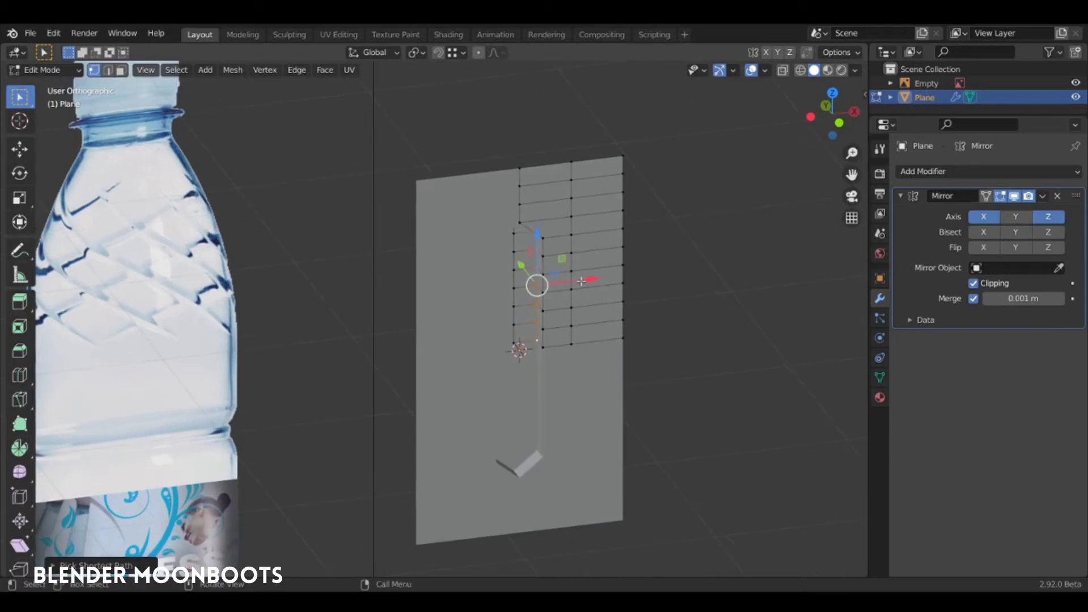
key(e)
key(x)
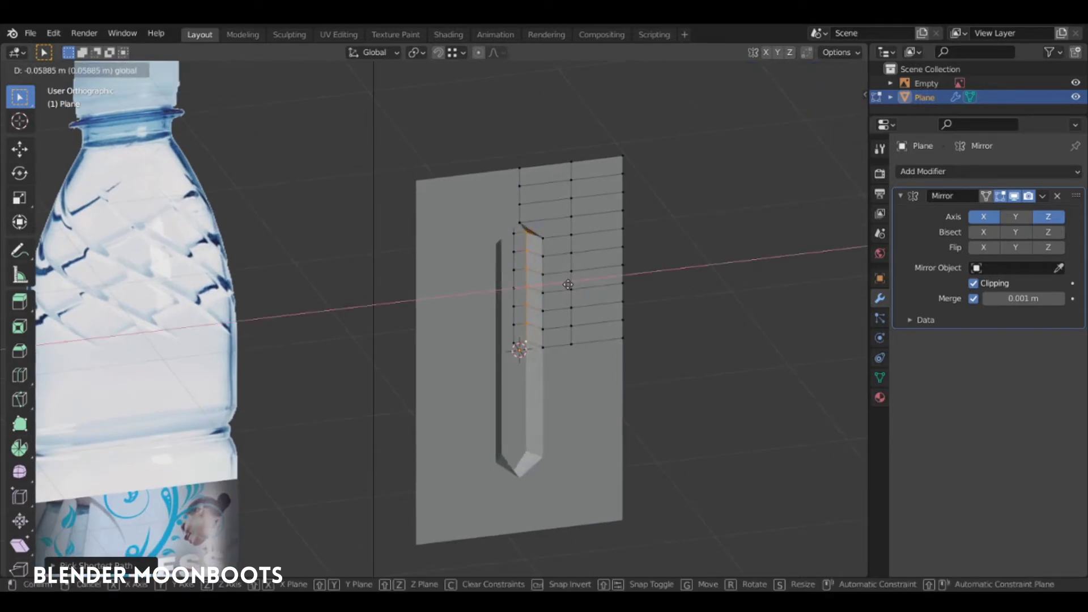
click(569, 285)
- Raise the groove's top vertex to lengthen it, then view from the front
middle_drag(568, 284, 544, 244)
click(514, 212)
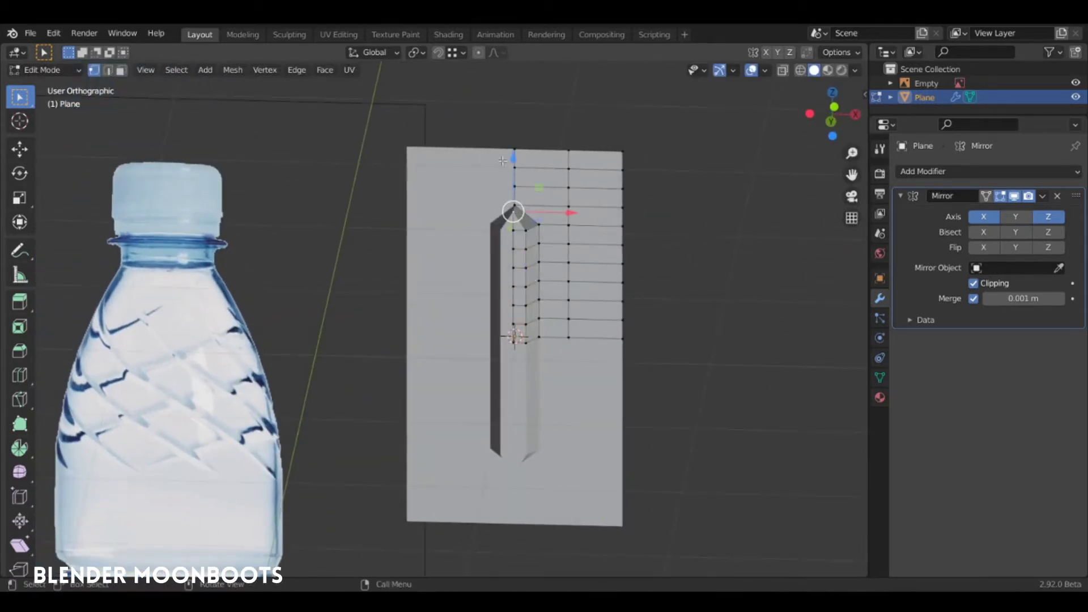
drag(513, 160, 512, 170)
mouse_move(512, 170)
middle_down()
mouse_move(533, 249)
mouse_move(537, 236)
middle_up()
key(KP_1)
- Return to Object Mode, frame the bottle and plane, and collapse the Mirror modifier
key(Tab)
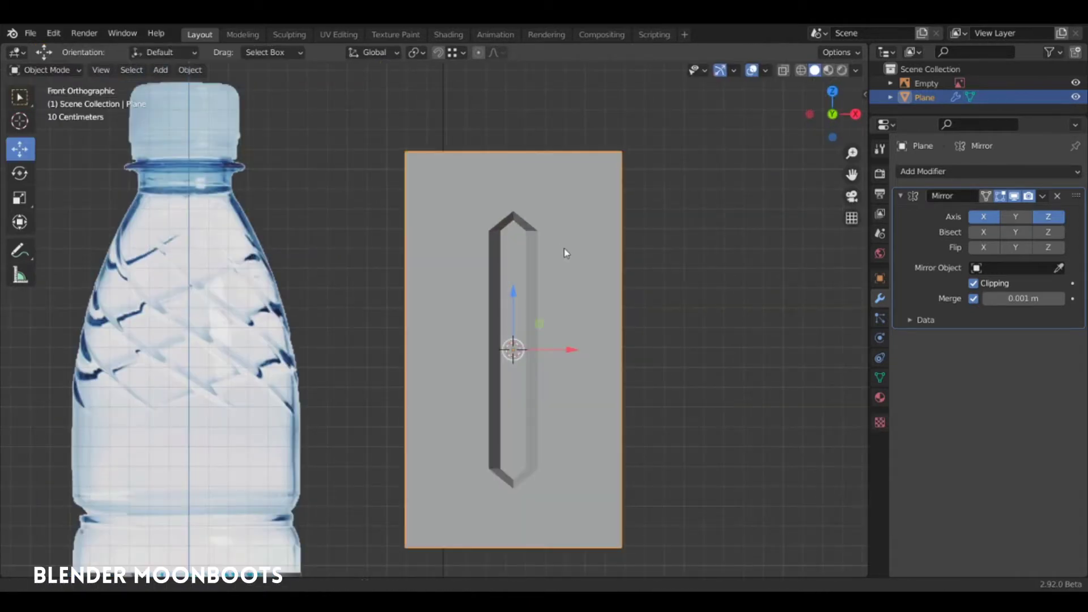
scroll(564, 248, down, 2)
shift+middle_drag(546, 300, 433, 253)
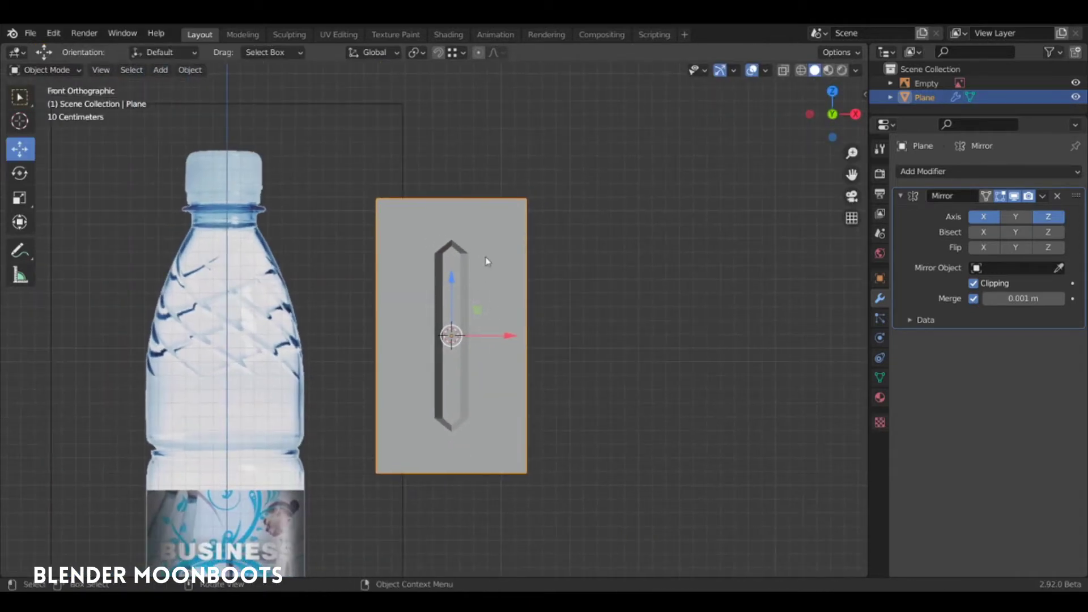
mouse_move(492, 284)
middle_down()
mouse_move(480, 323)
mouse_move(501, 305)
middle_up()
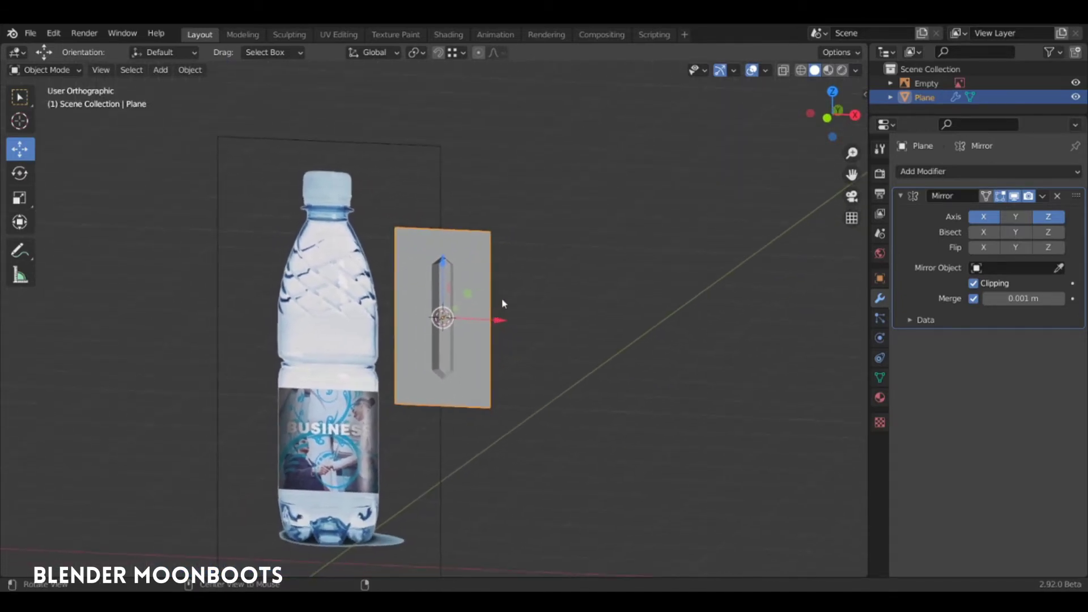
click(900, 197)
- Add an Array modifier with Count 8 and Merge enabled, then collapse it
click(930, 171)
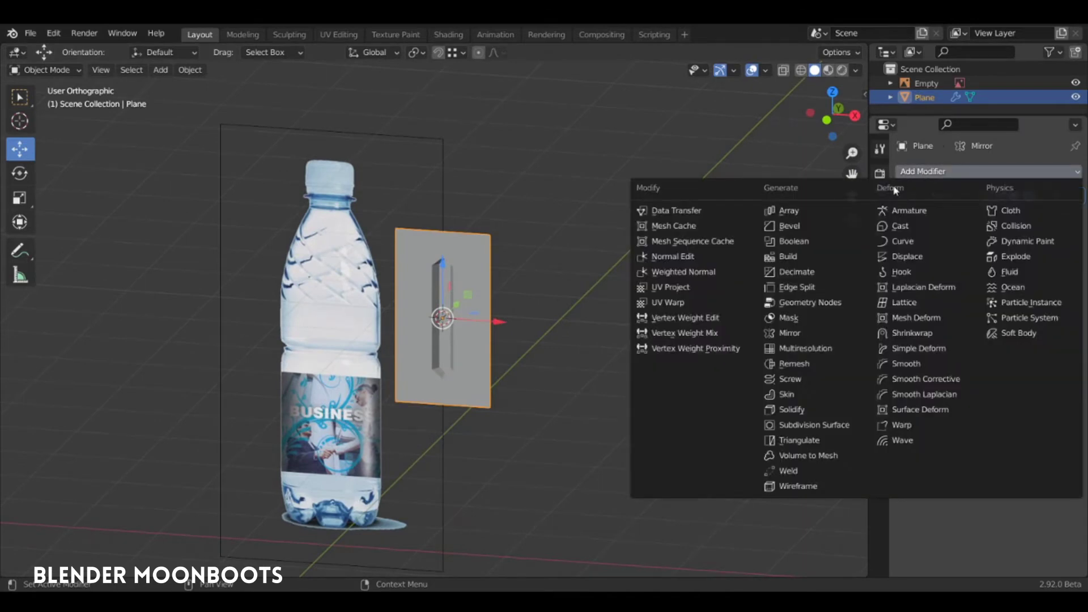
click(807, 217)
click(1010, 251)
text(8)
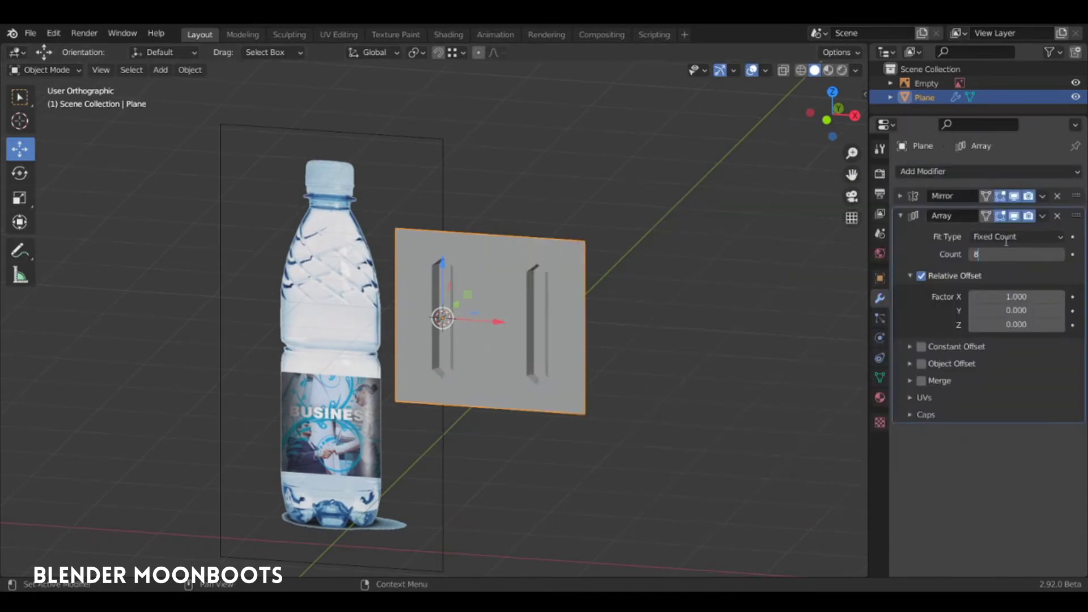
key(Return)
scroll(543, 259, down, 2)
scroll(510, 295, down, 2)
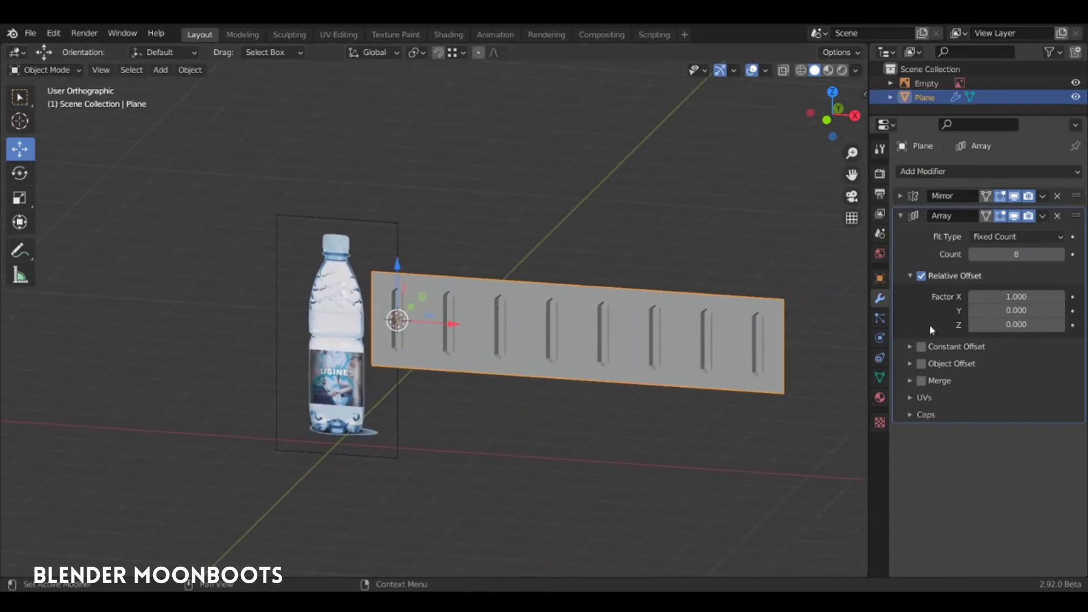
click(921, 380)
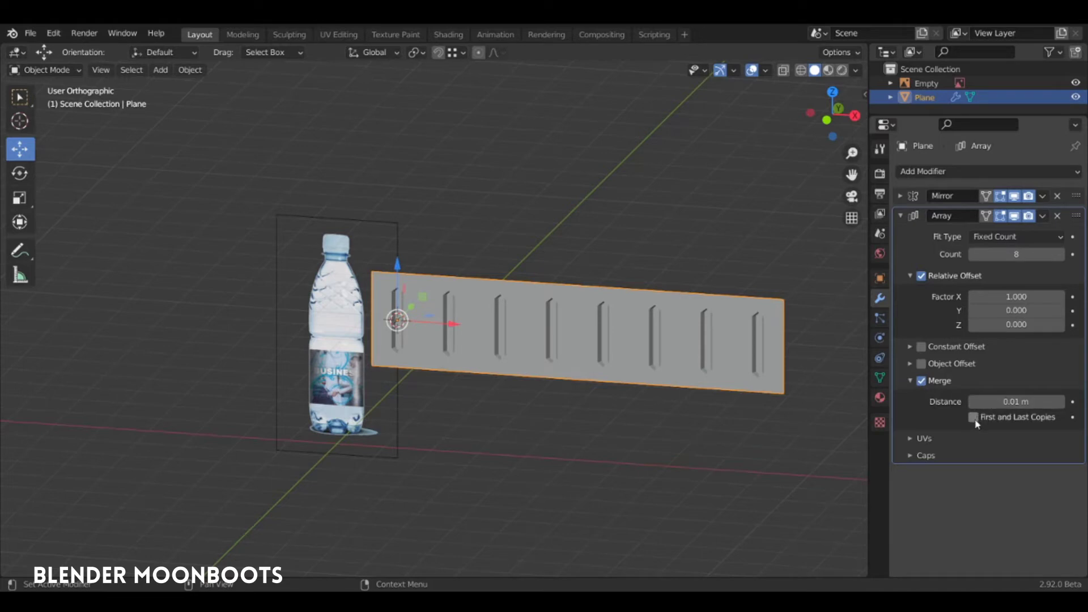
click(901, 215)
scroll(562, 284, up, 1)
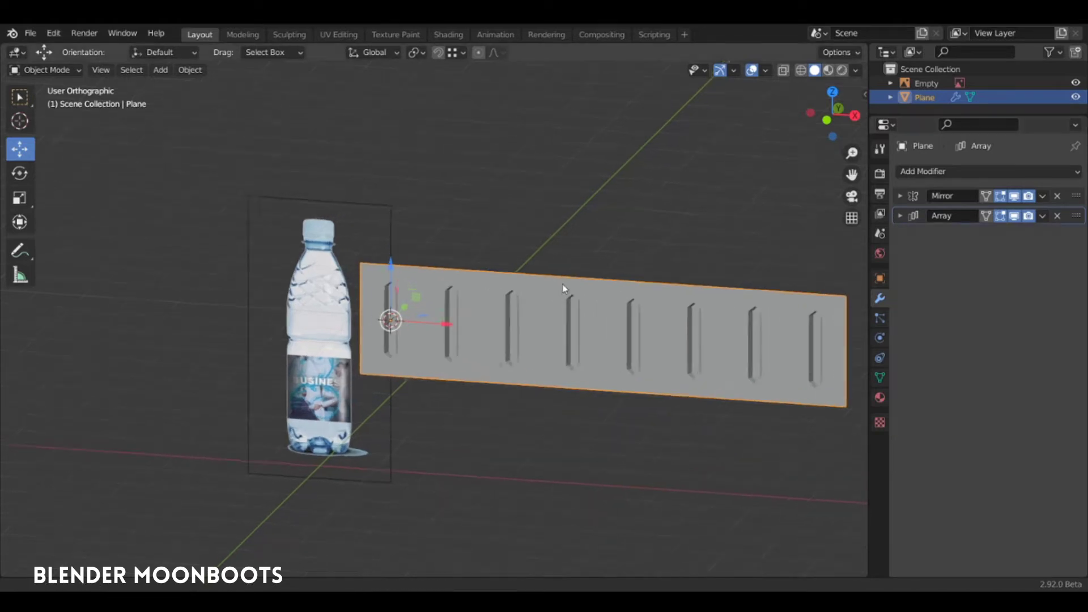
scroll(510, 281, up, 1)
scroll(464, 277, up, 1)
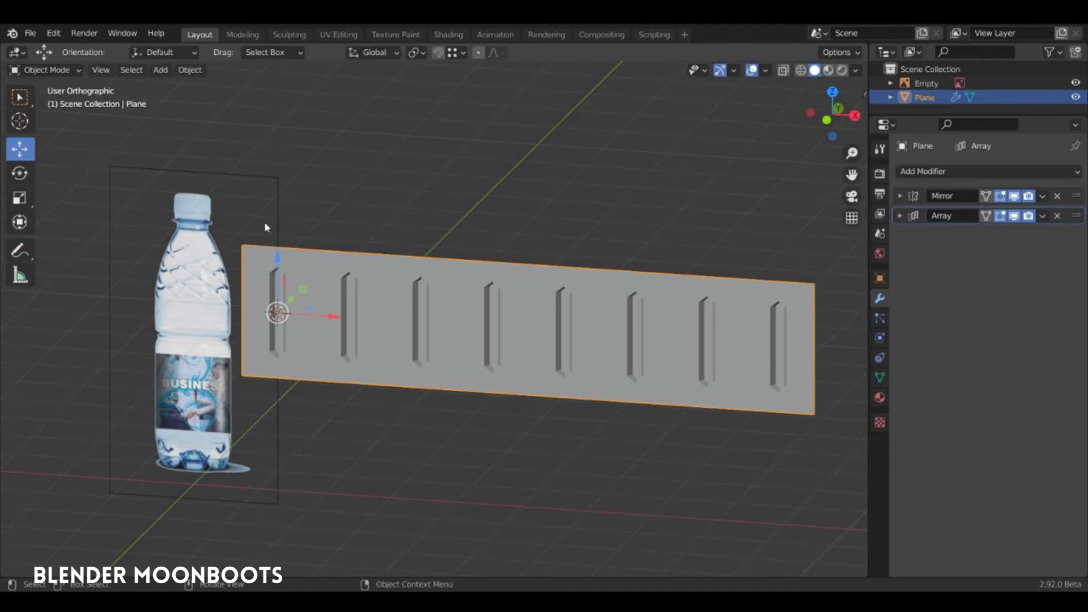
- Add a Simple Deform modifier set to Bend, angle 360°, axis Z
click(923, 172)
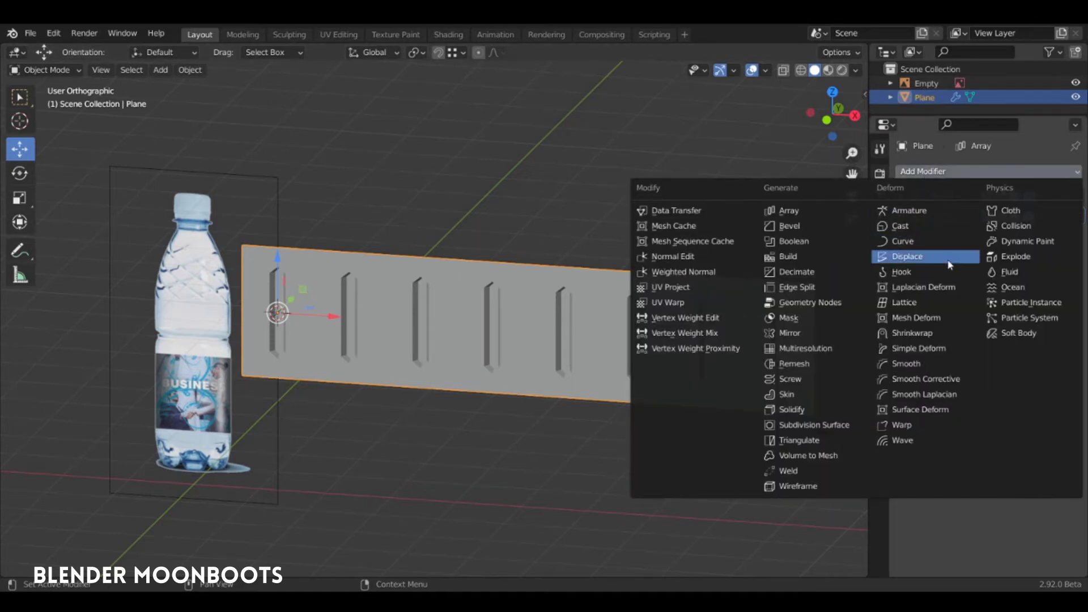
click(950, 350)
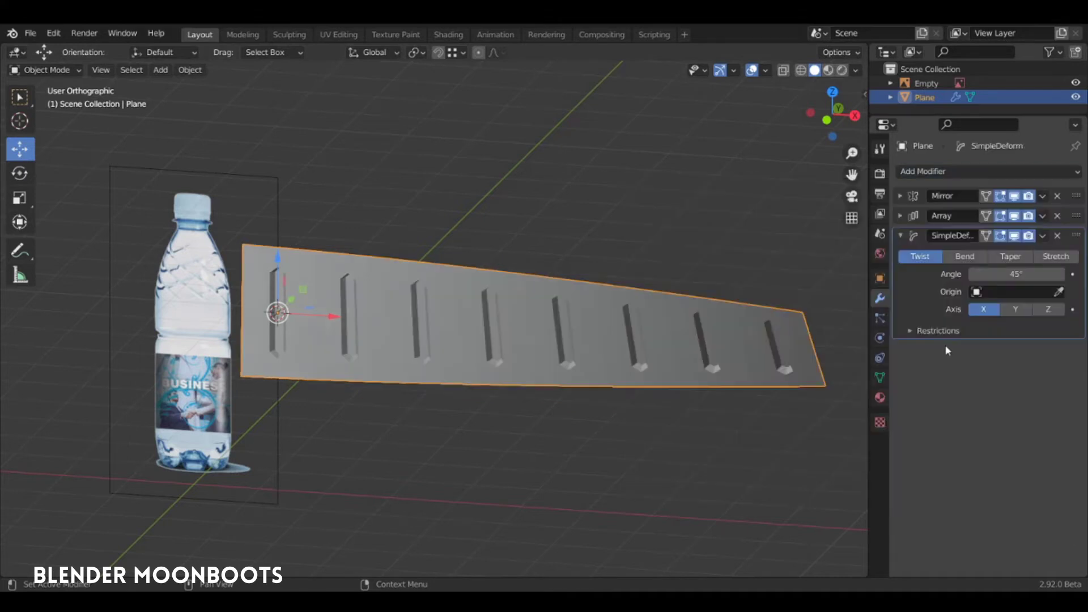
click(964, 257)
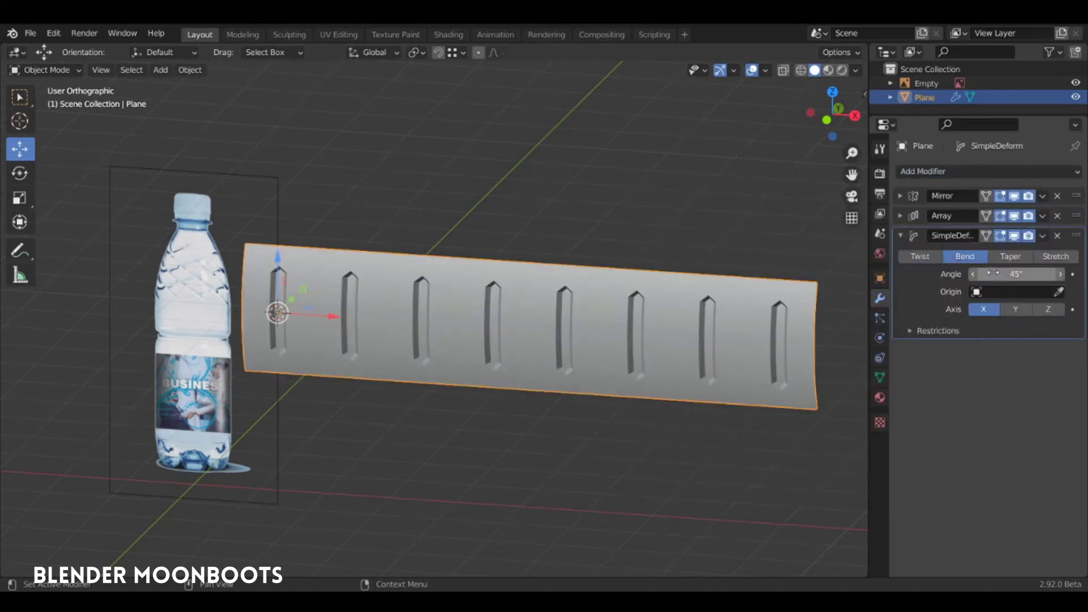
click(1009, 274)
text(360)
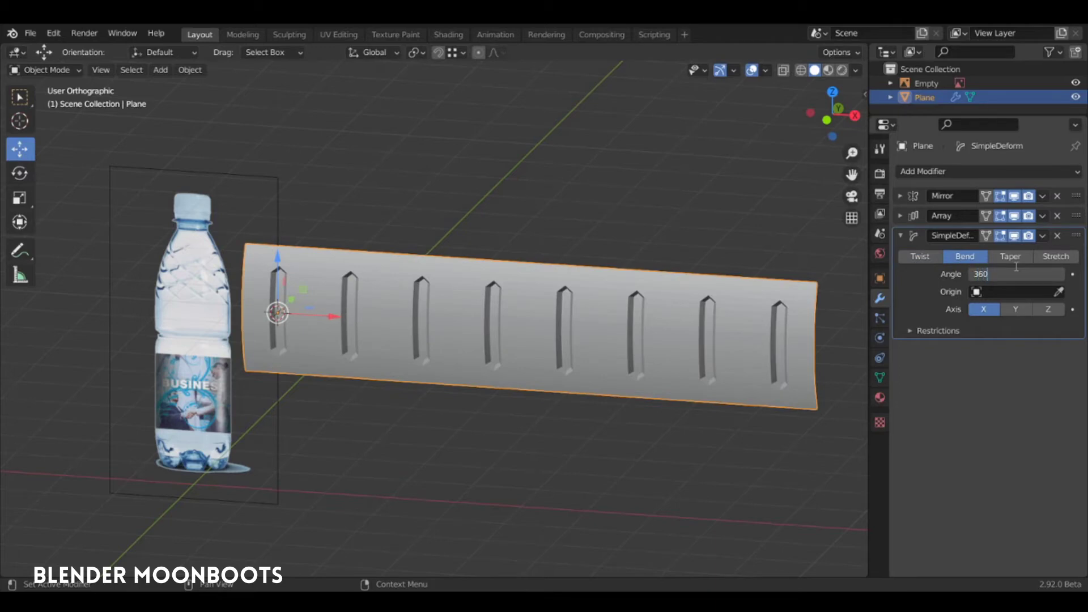
key(Return)
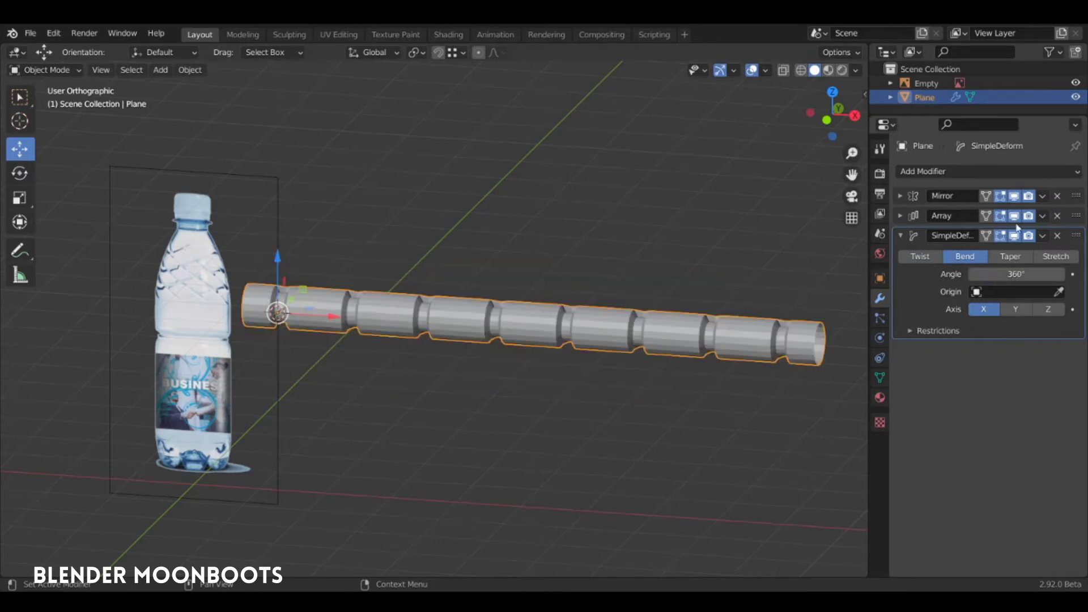
click(1048, 309)
- Move the bent cylinder into place and view it from the front
key(g)
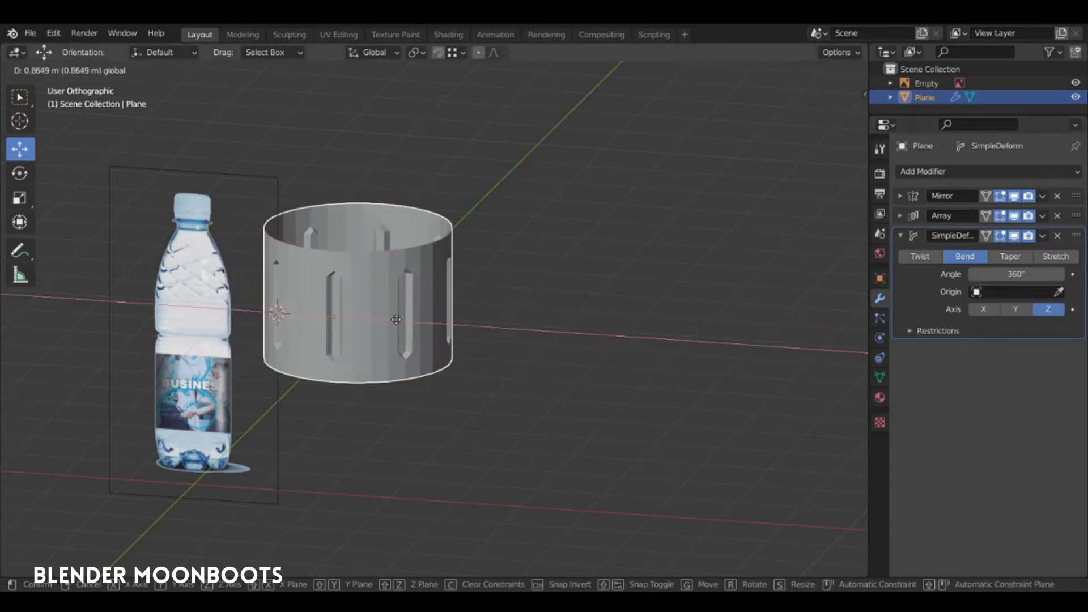
click(436, 320)
mouse_move(436, 320)
middle_down()
mouse_move(453, 325)
mouse_move(491, 271)
mouse_move(247, 305)
middle_up()
scroll(454, 325, up, 2)
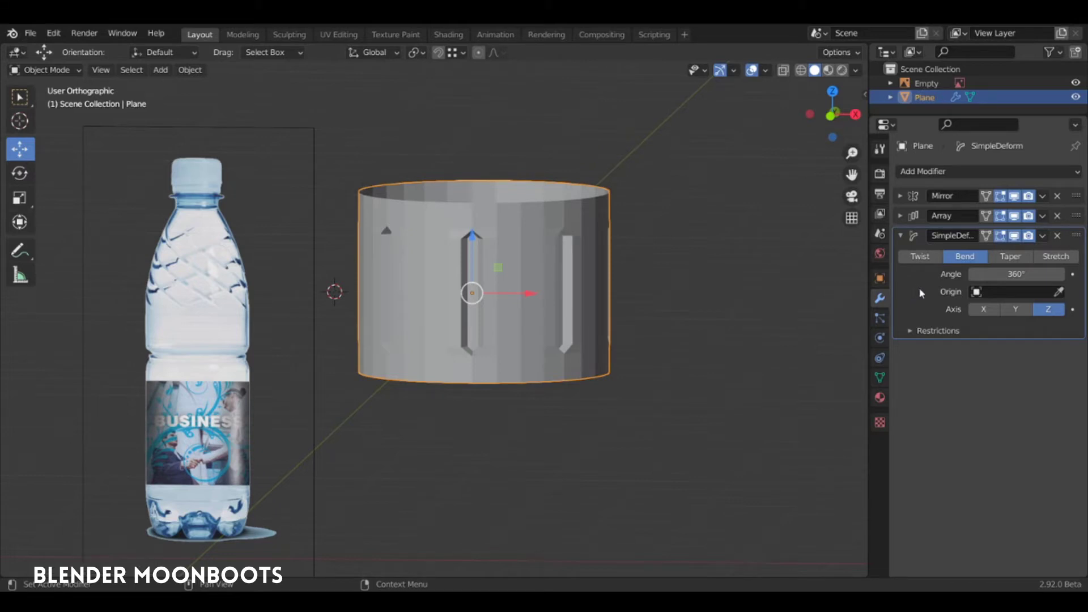
- Duplicate the Bend deform, switch the copy to Twist, and orbit to inspect the swirl
key(shift+d)
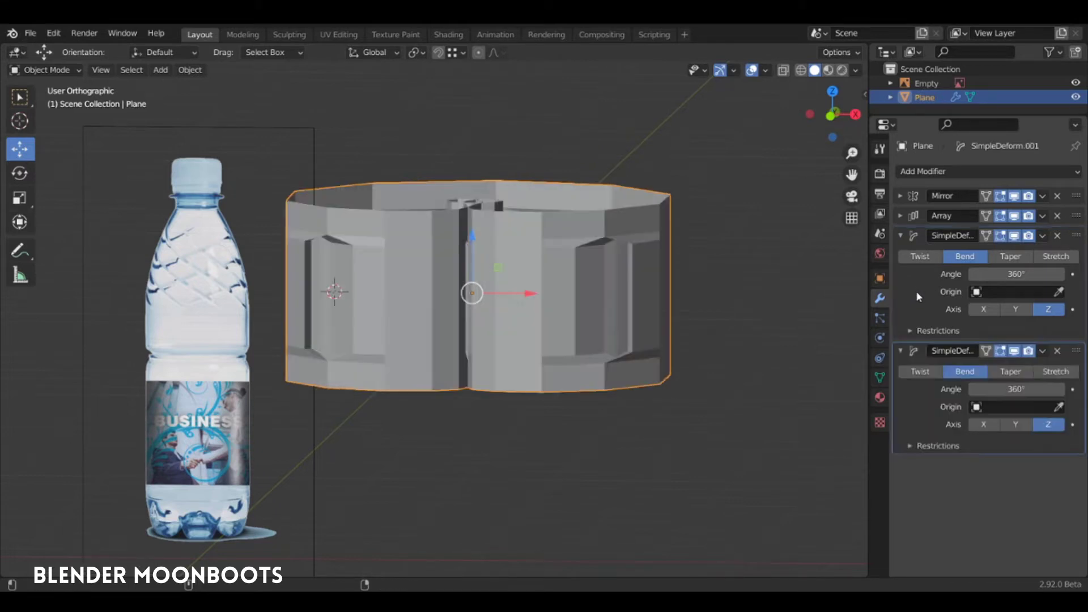
click(901, 237)
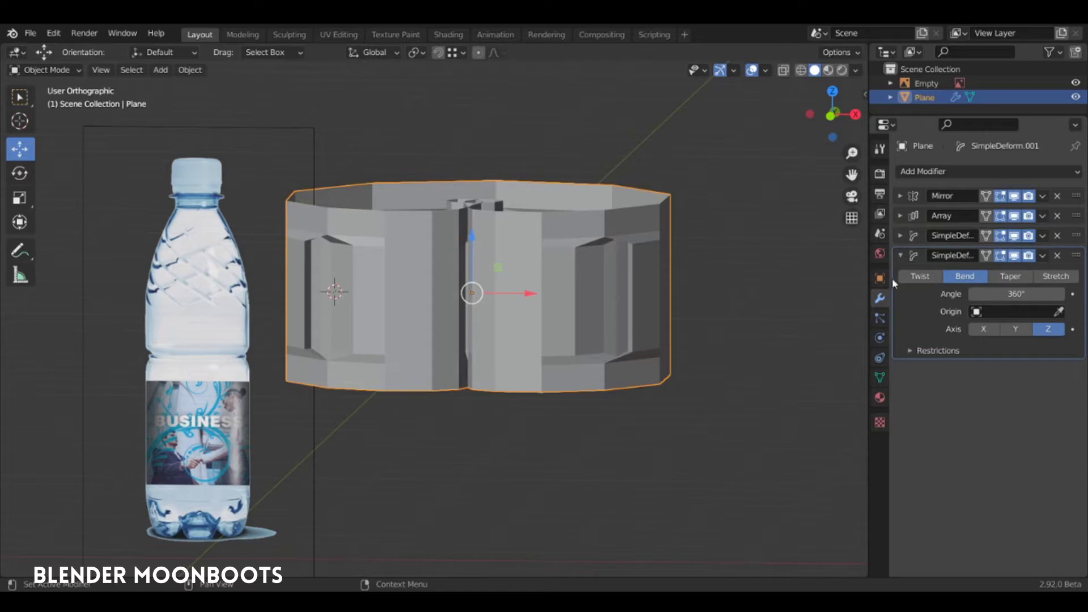
click(920, 276)
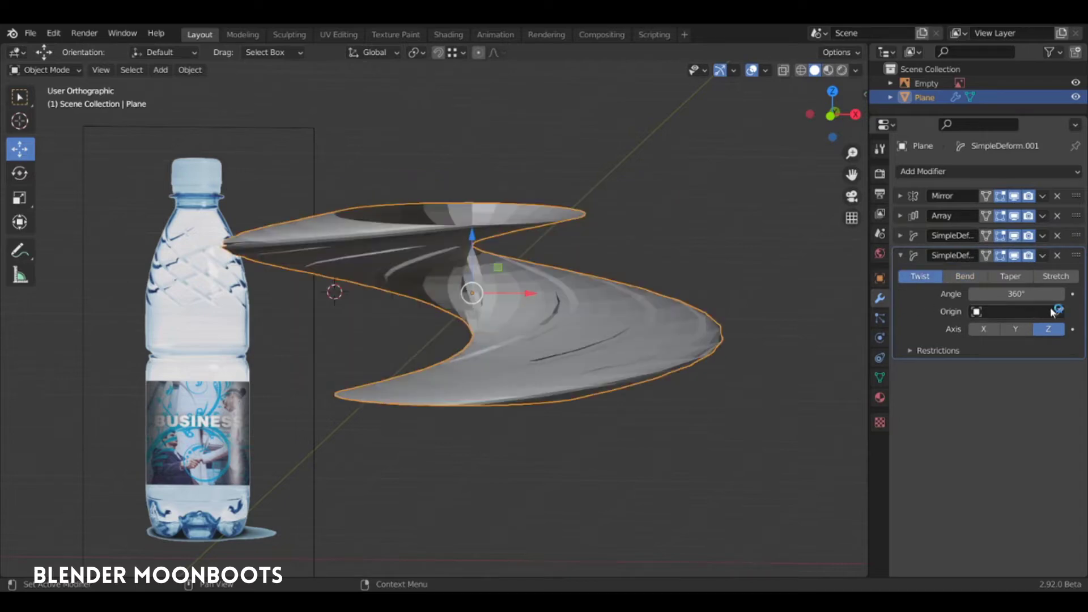
mouse_move(705, 311)
middle_down()
mouse_move(530, 343)
mouse_move(586, 339)
mouse_move(575, 306)
middle_up()
middle_drag(577, 315, 589, 315)
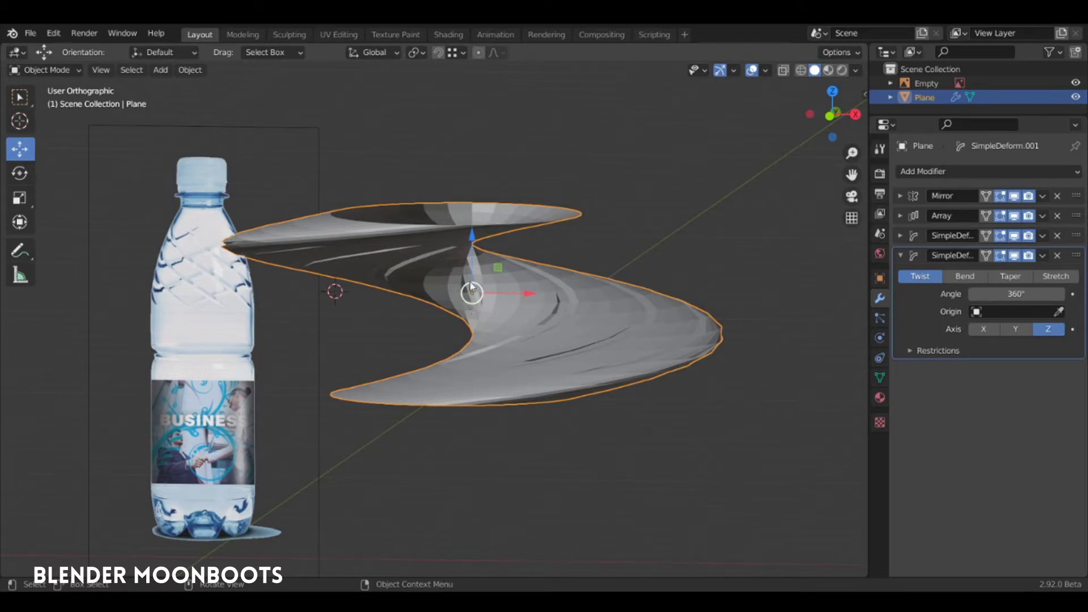
middle_drag(471, 301, 477, 299)
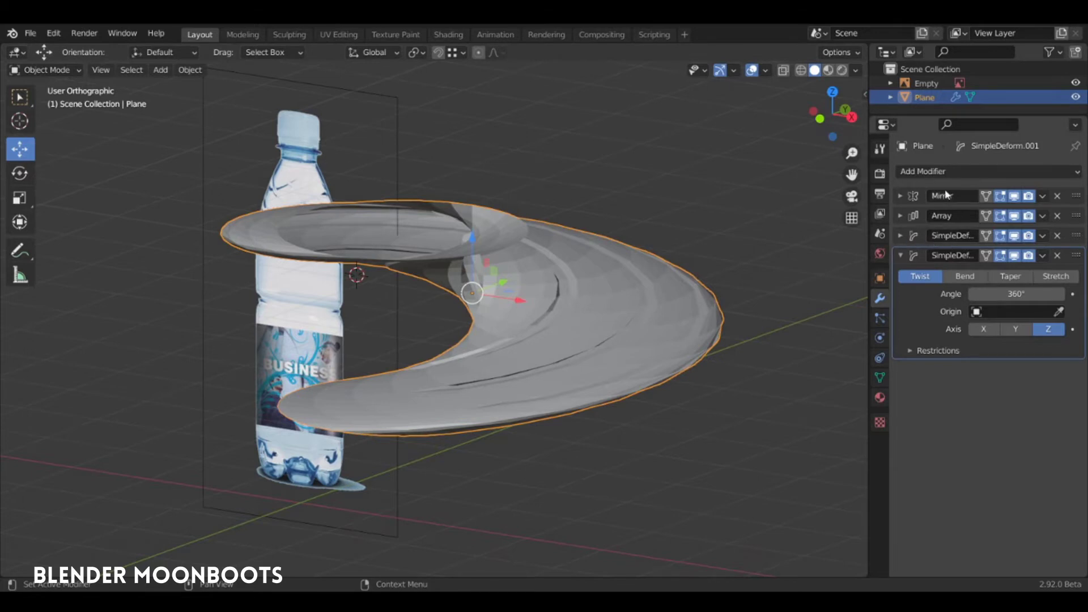
middle_drag(554, 265, 564, 272)
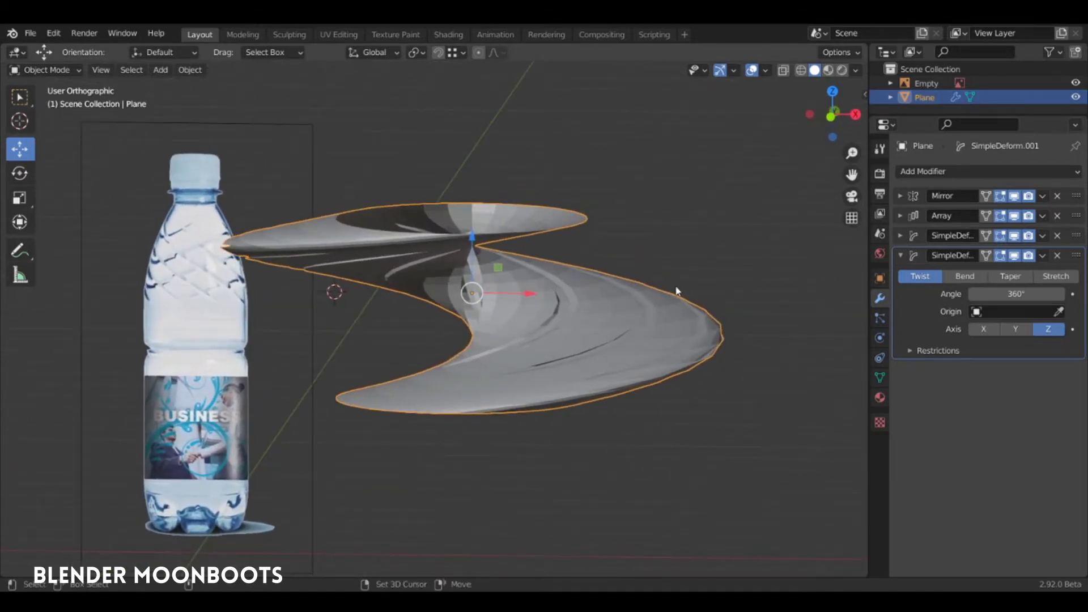
- Snap the 3D cursor to the plane and add a Plain Axes empty there
key(shift+s)
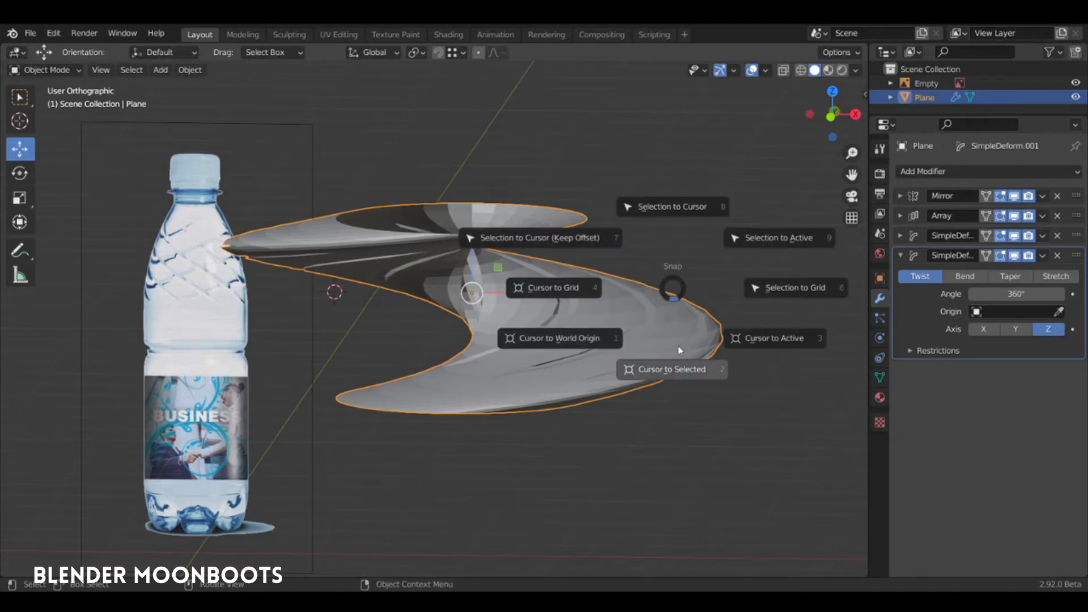
click(675, 374)
middle_drag(672, 369, 623, 313)
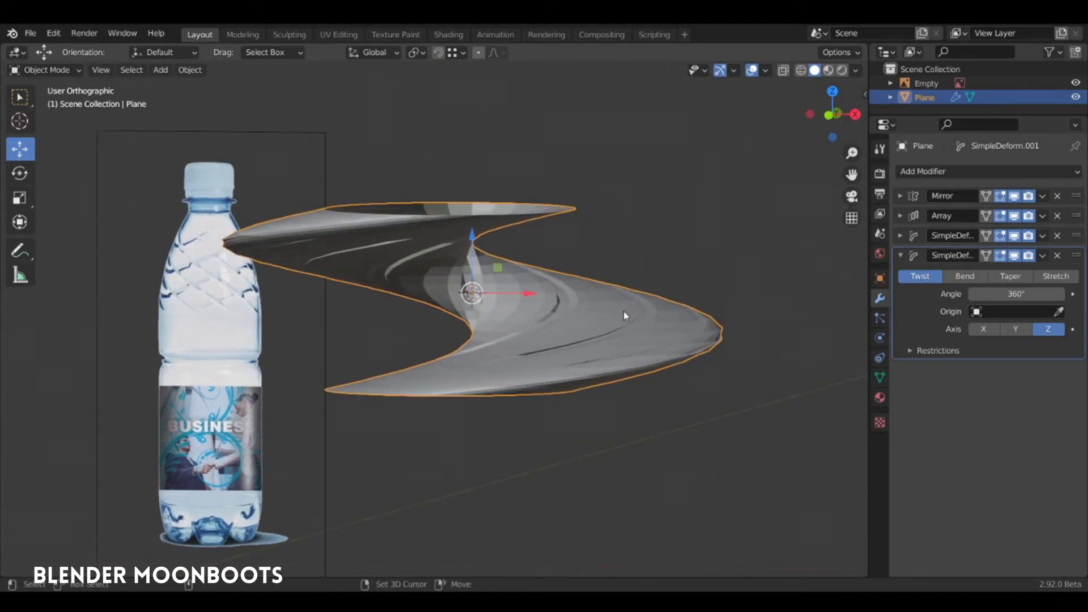
key(shift+a)
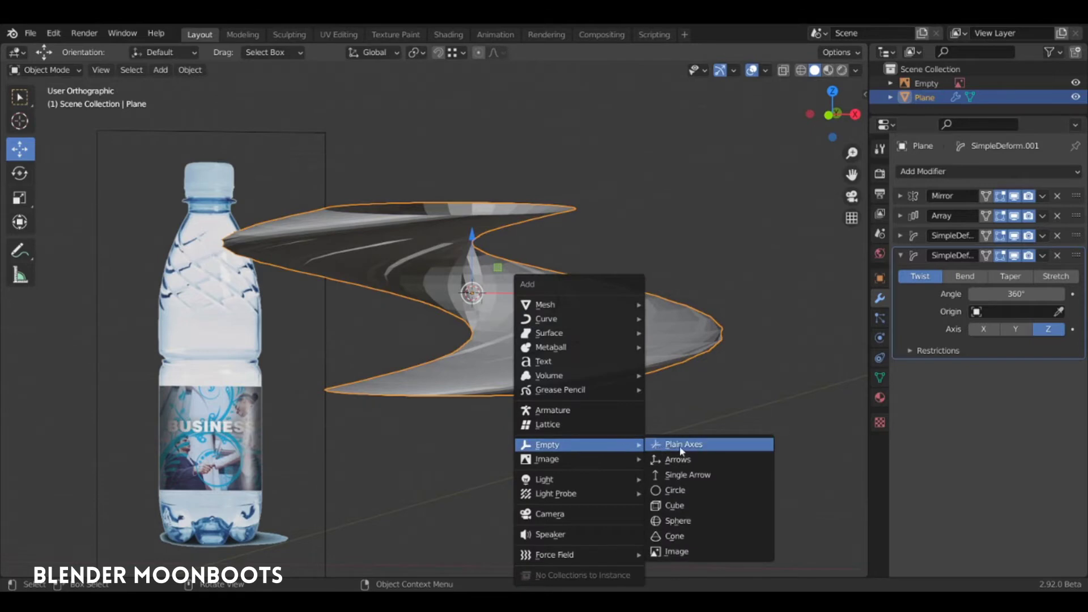
click(683, 444)
middle_drag(683, 444, 556, 363)
- Set Empty.001 as the twist's origin and move the empty into place from top view
click(555, 363)
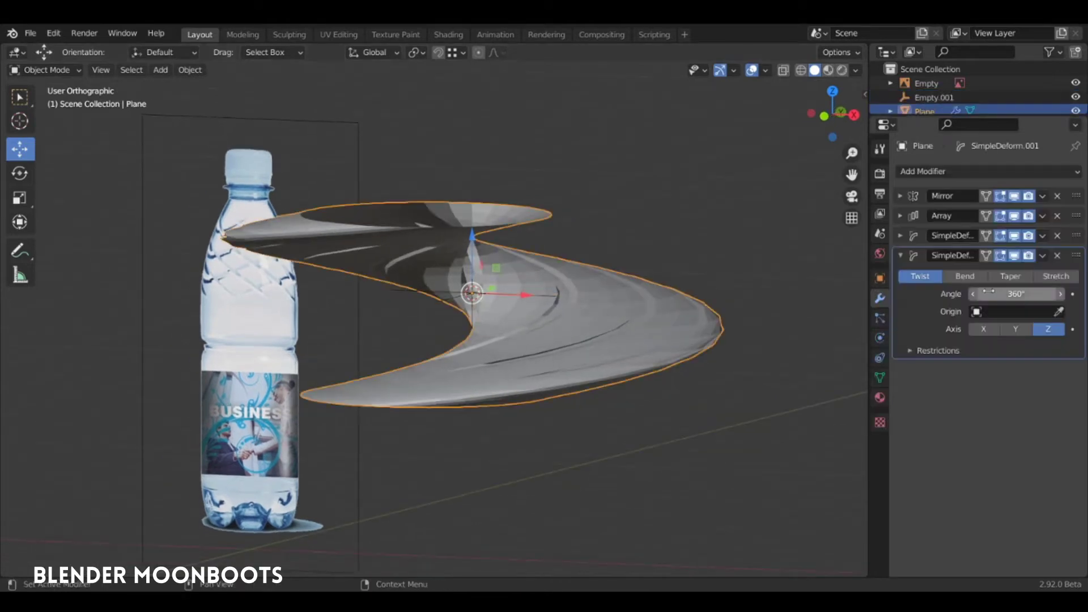
click(1058, 311)
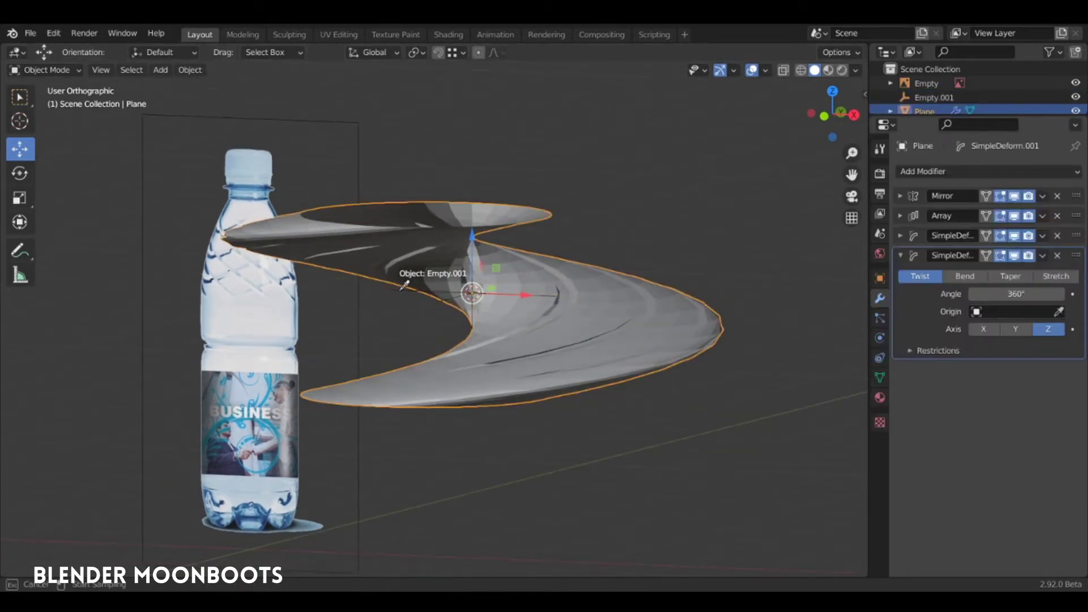
click(405, 291)
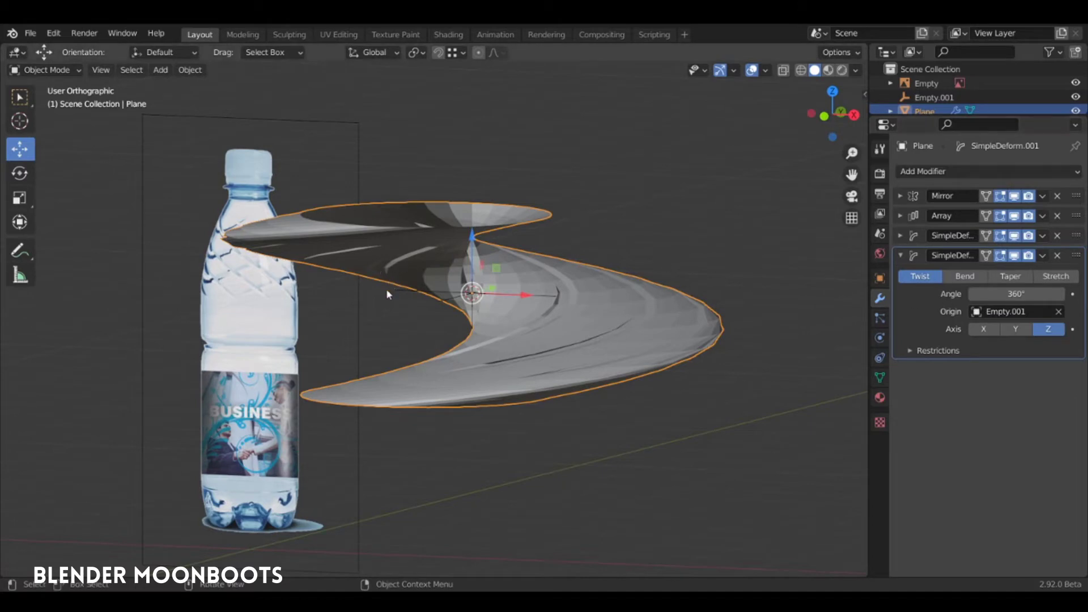
click(391, 293)
key(KP_7)
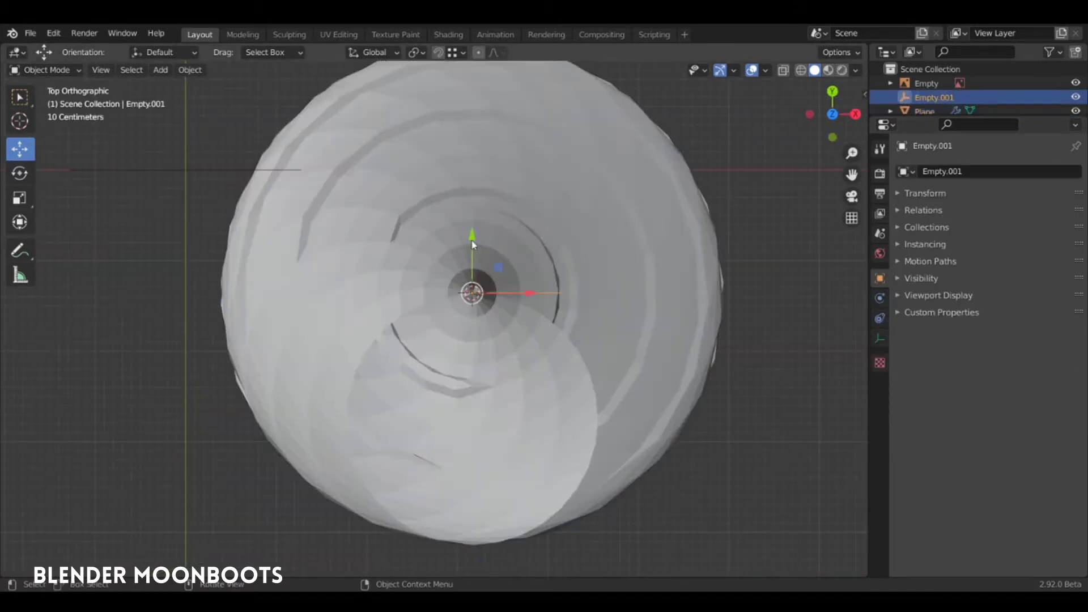
key(g)
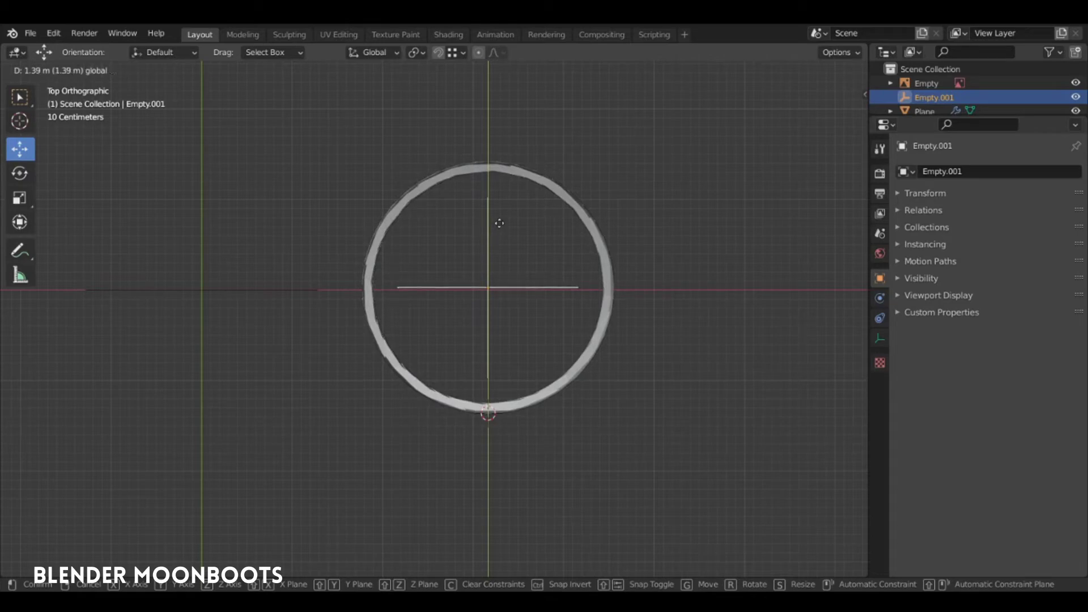
click(498, 223)
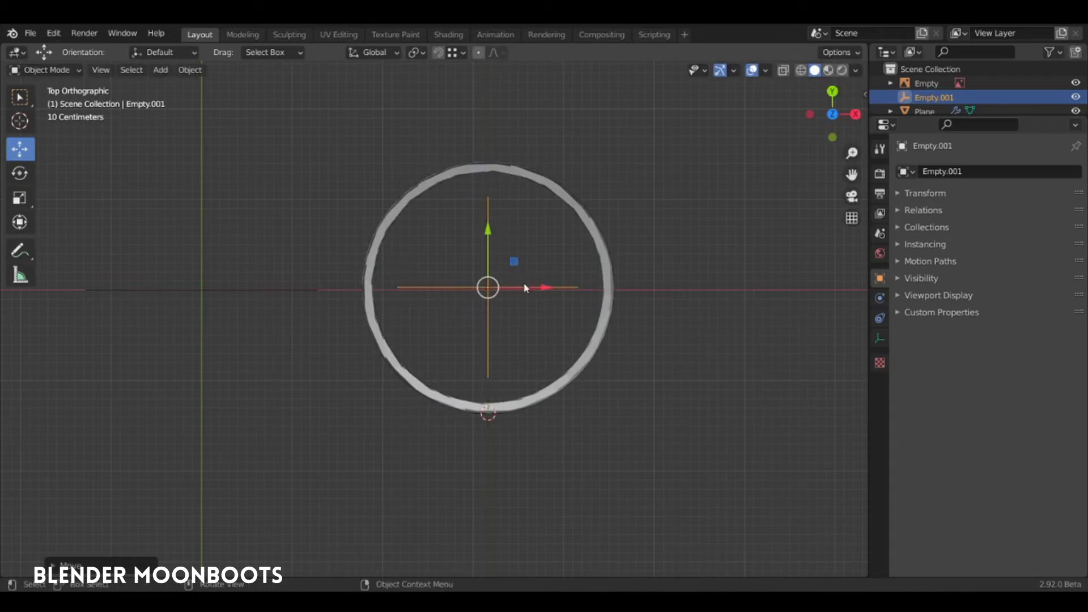
key(KP_1)
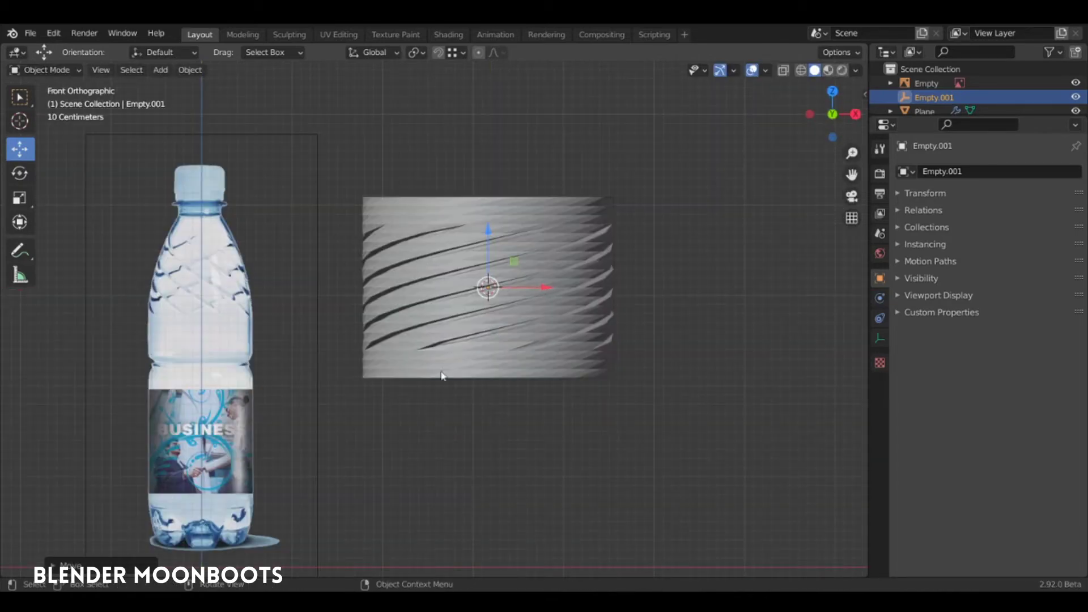
- Set the second deform's twist angle to -240° and collapse its panel
click(590, 288)
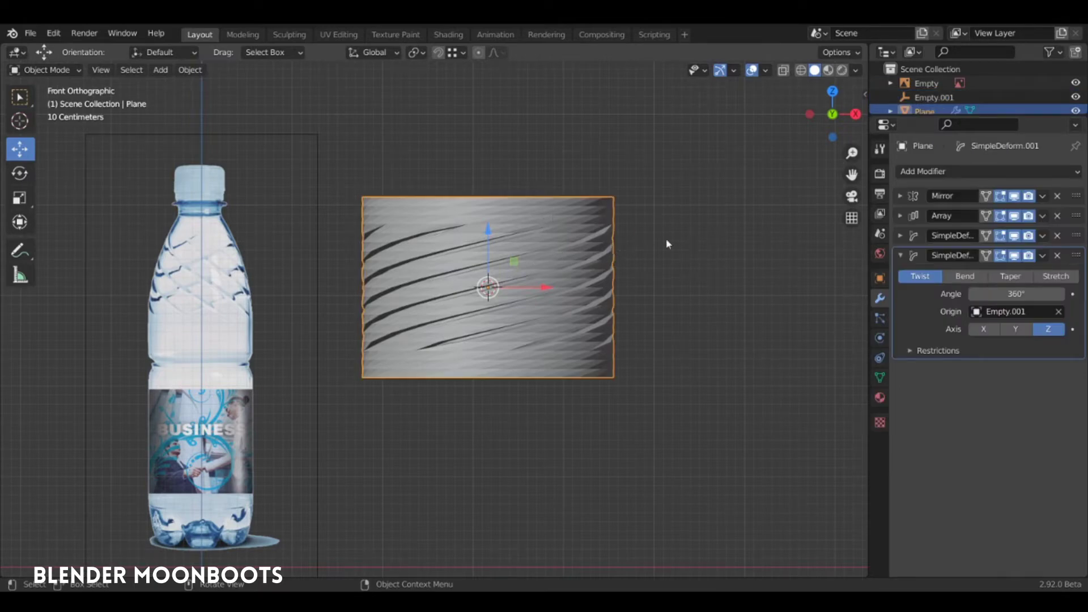
click(1007, 294)
text(360d)
key(BackSpace)
key(BackSpace)
key(BackSpace)
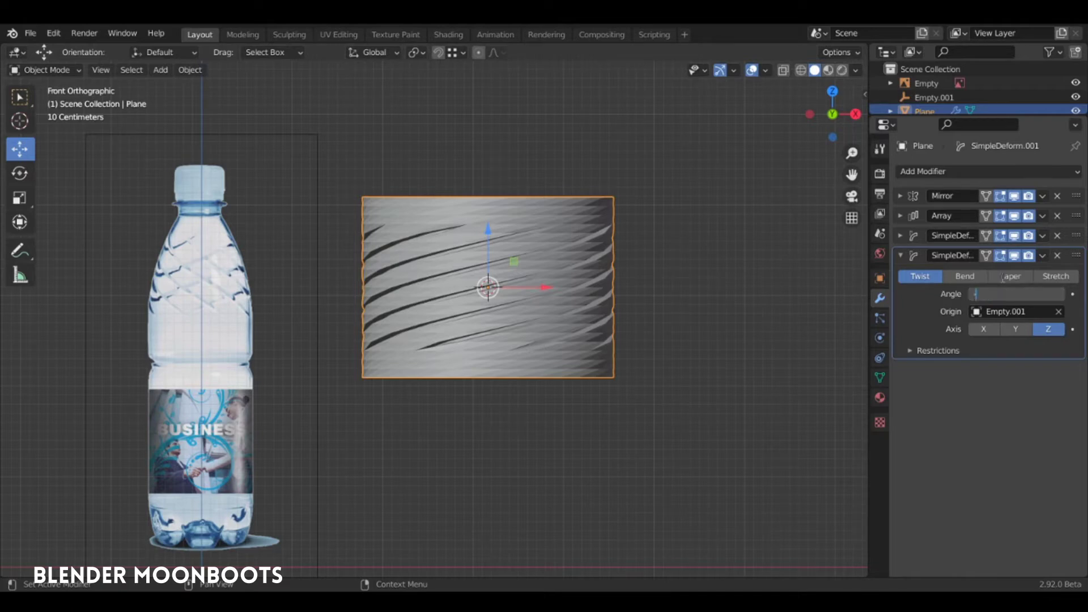
text(40)
key(Return)
shift+middle_drag(513, 267, 516, 253)
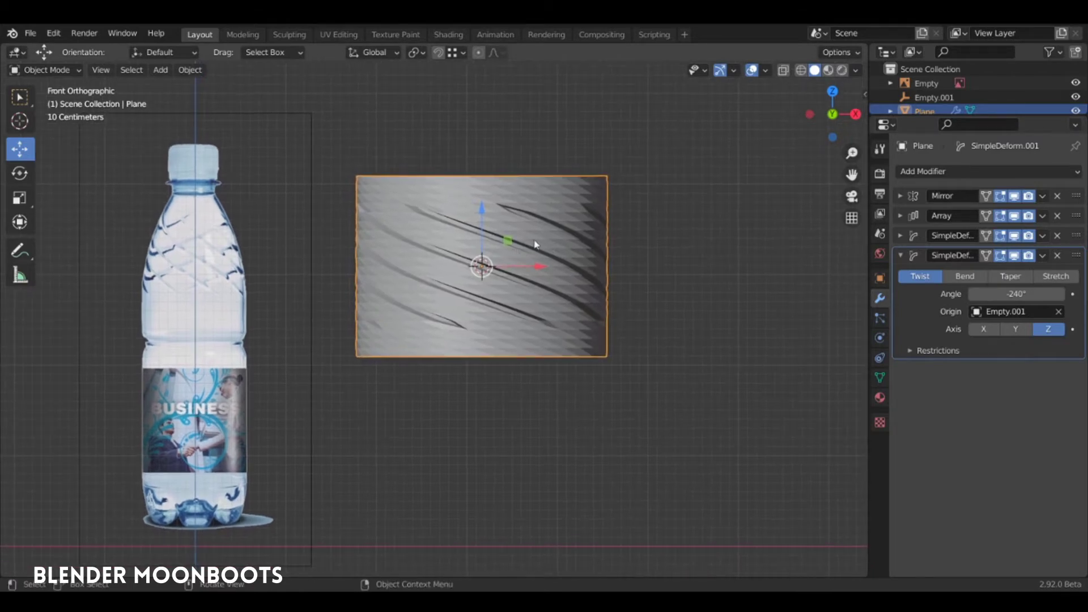
click(900, 258)
- Add a Subdivision Surface modifier to the grooved plane with viewport level 2
click(912, 171)
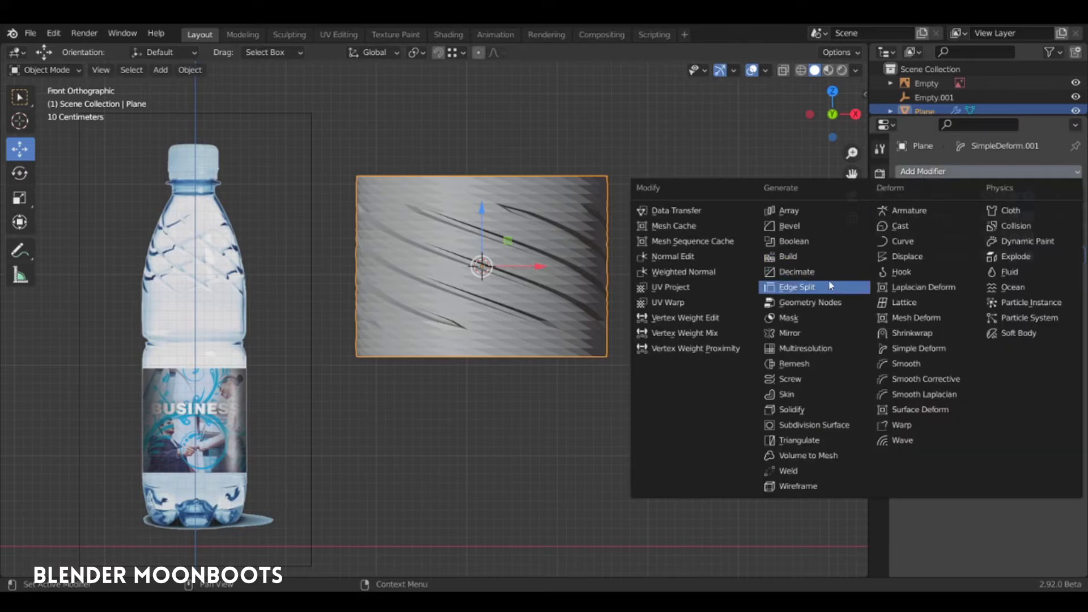
click(836, 426)
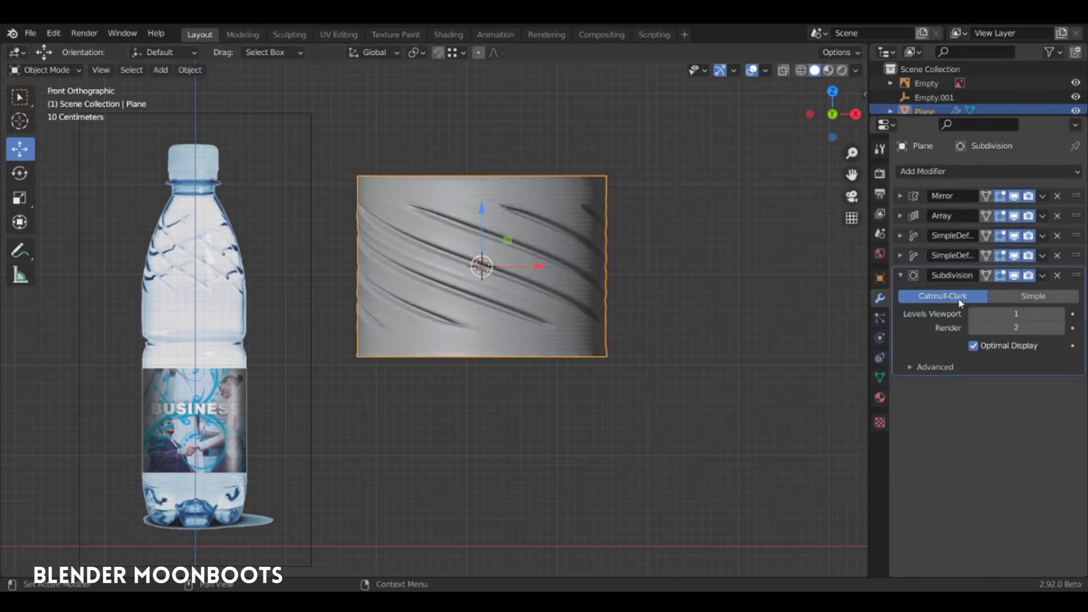
click(1060, 313)
scroll(511, 234, up, 1)
scroll(511, 234, up, 2)
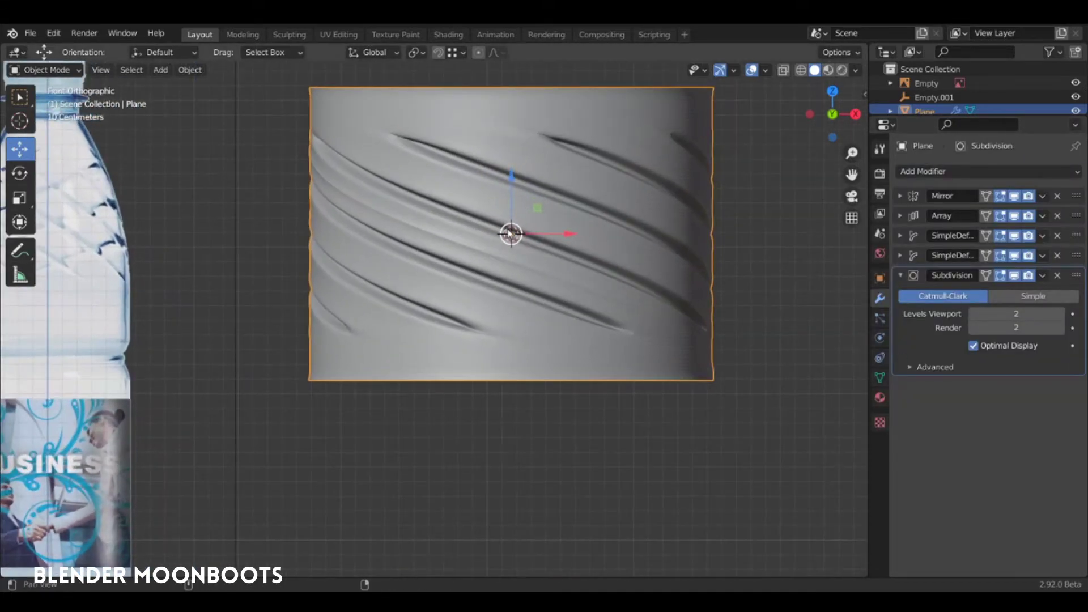
- Apply Shade Smooth to the grooved plane
shift+middle_drag(511, 233, 522, 298)
shift+middle_drag(509, 248, 565, 247)
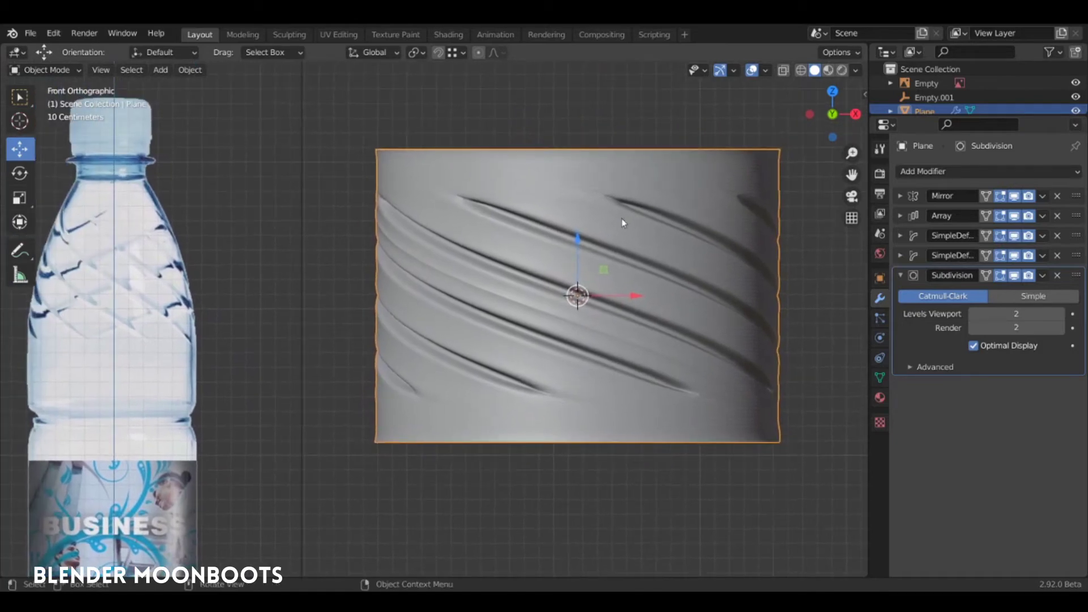
right_click(581, 215)
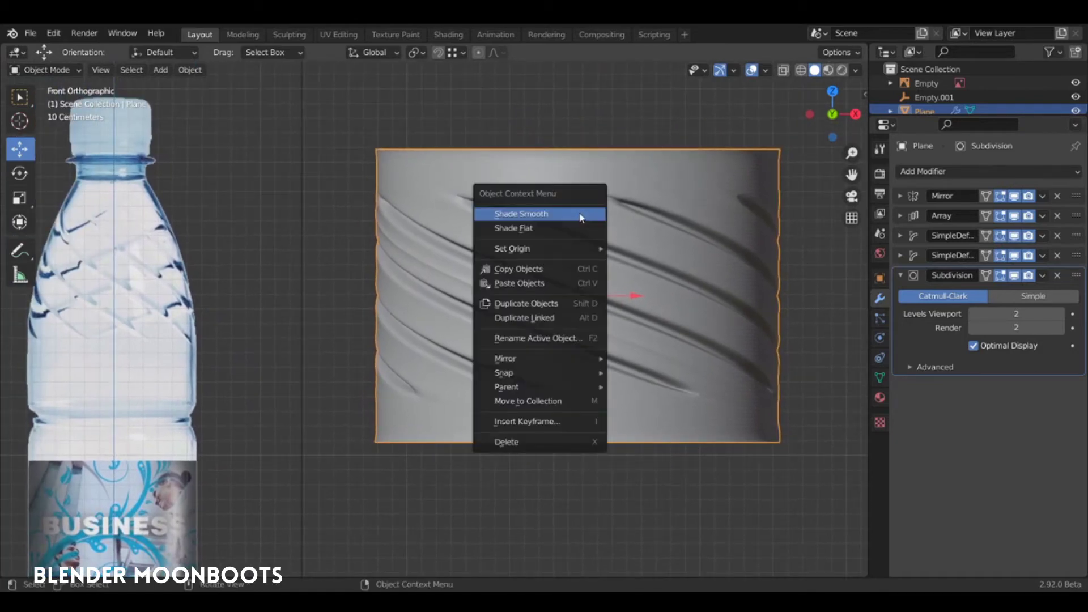
click(581, 218)
scroll(573, 293, down, 1)
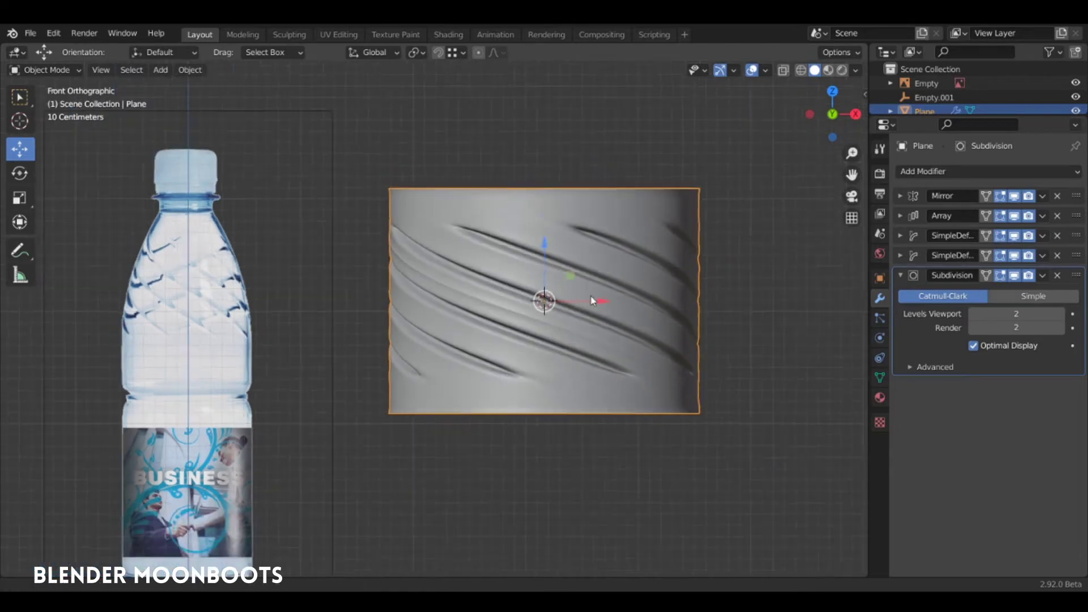
scroll(584, 296, down, 1)
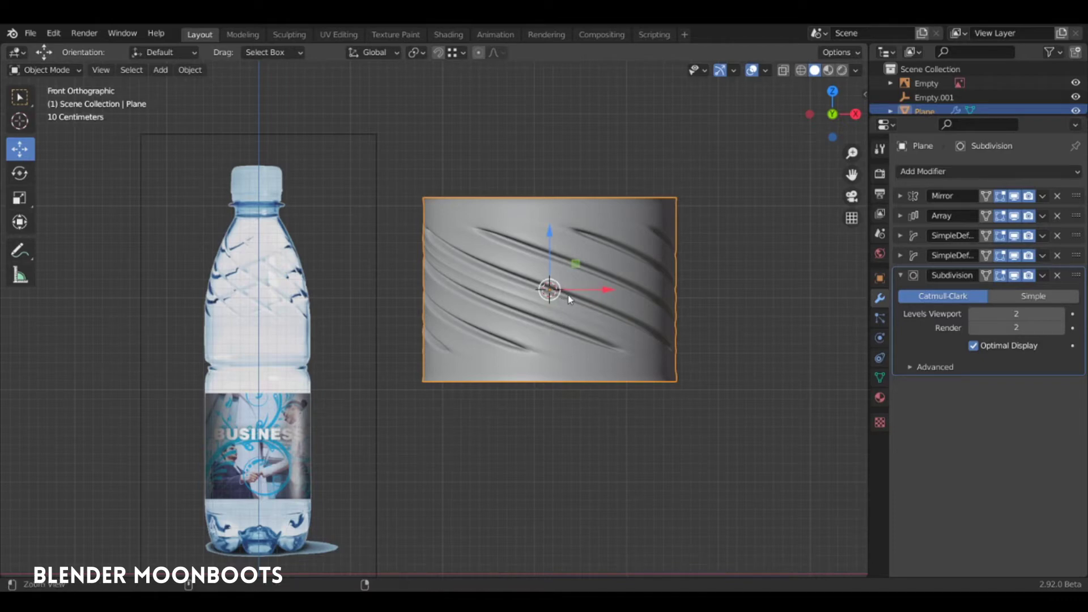
- Zoom and pan the view to frame the plane and the bottle
scroll(568, 295, up, 4)
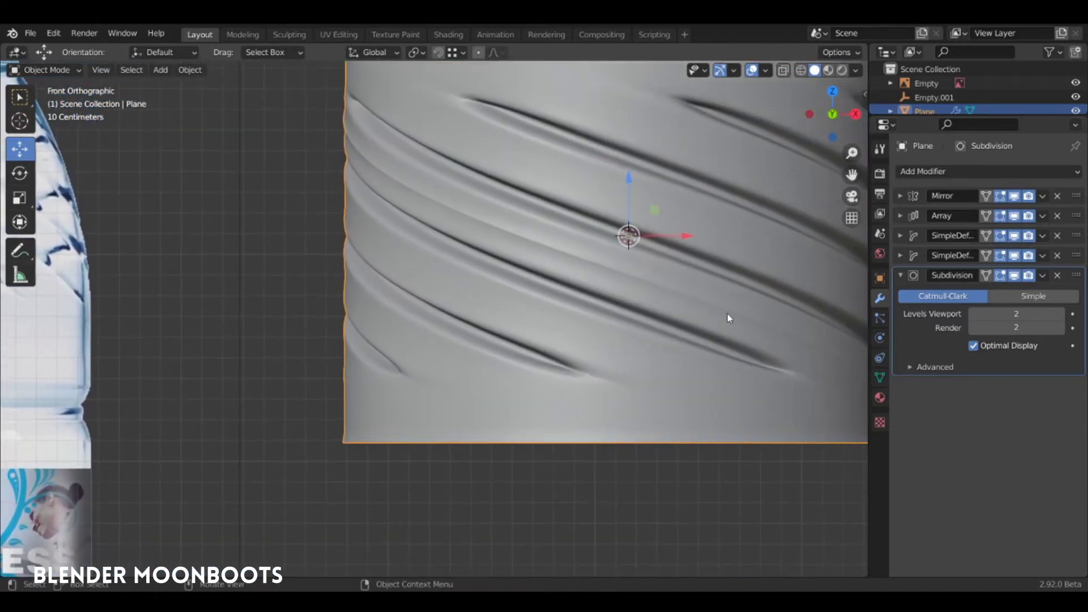
scroll(712, 316, down, 1)
scroll(627, 328, down, 1)
shift+middle_drag(573, 347, 592, 354)
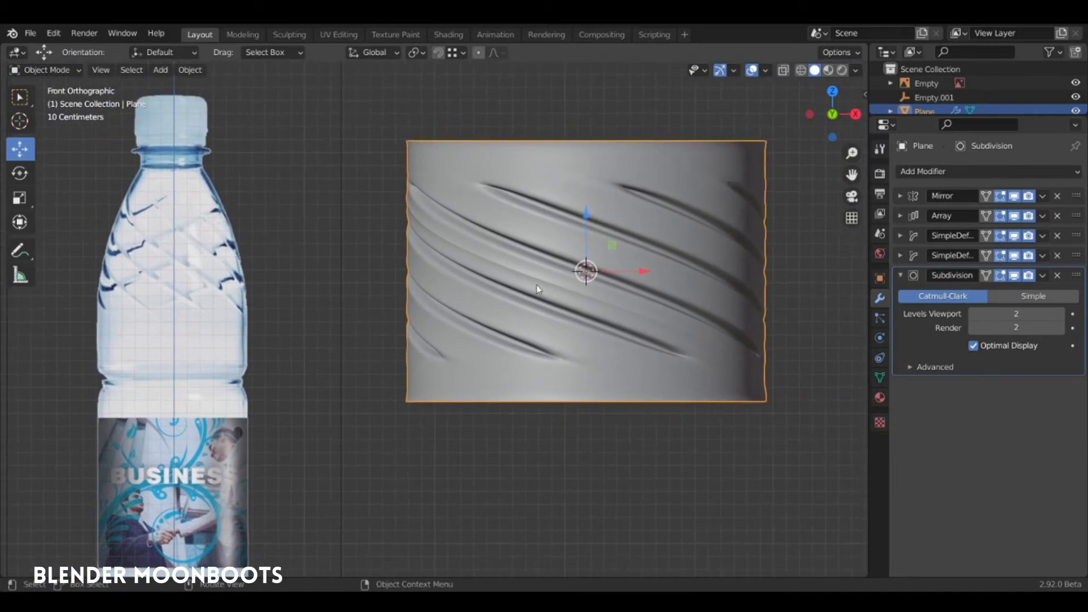
scroll(563, 274, down, 1)
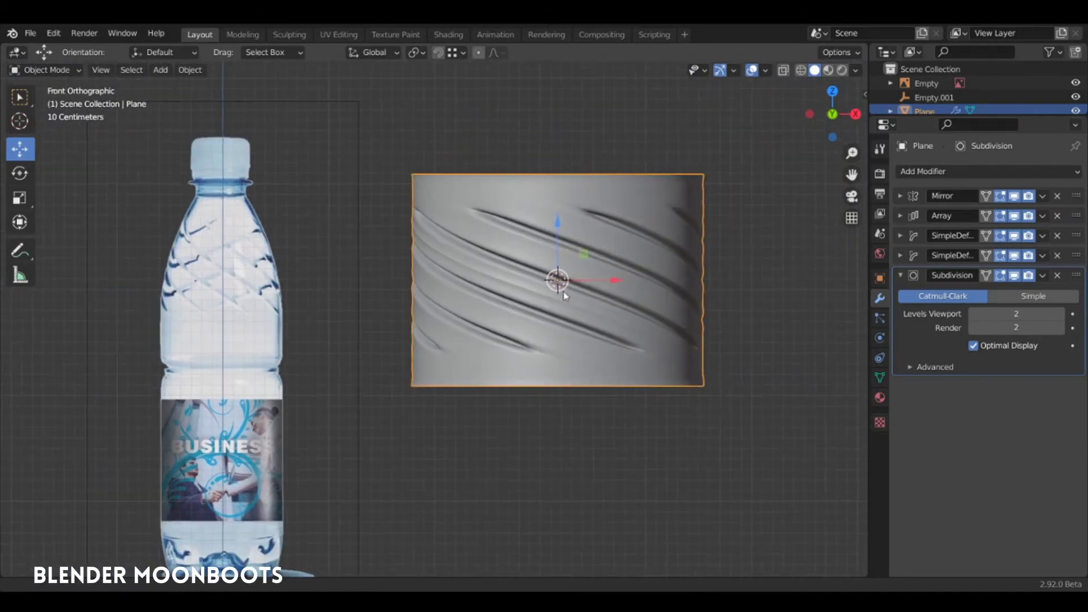
shift+middle_drag(563, 292, 503, 291)
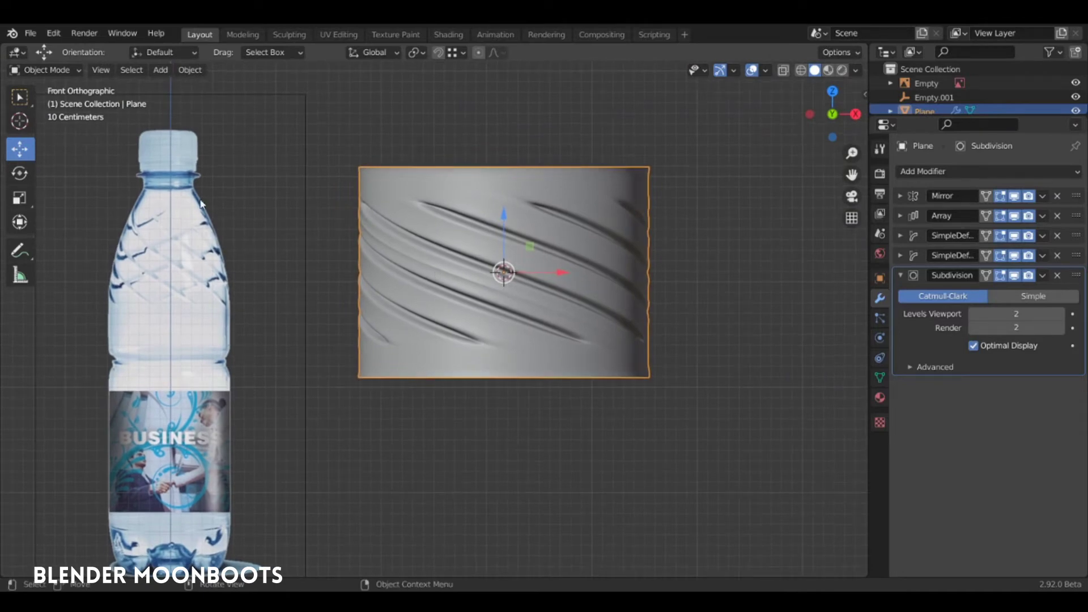
- Add a lattice, scale it up around the plane, and flatten it along Z
key(shift+a)
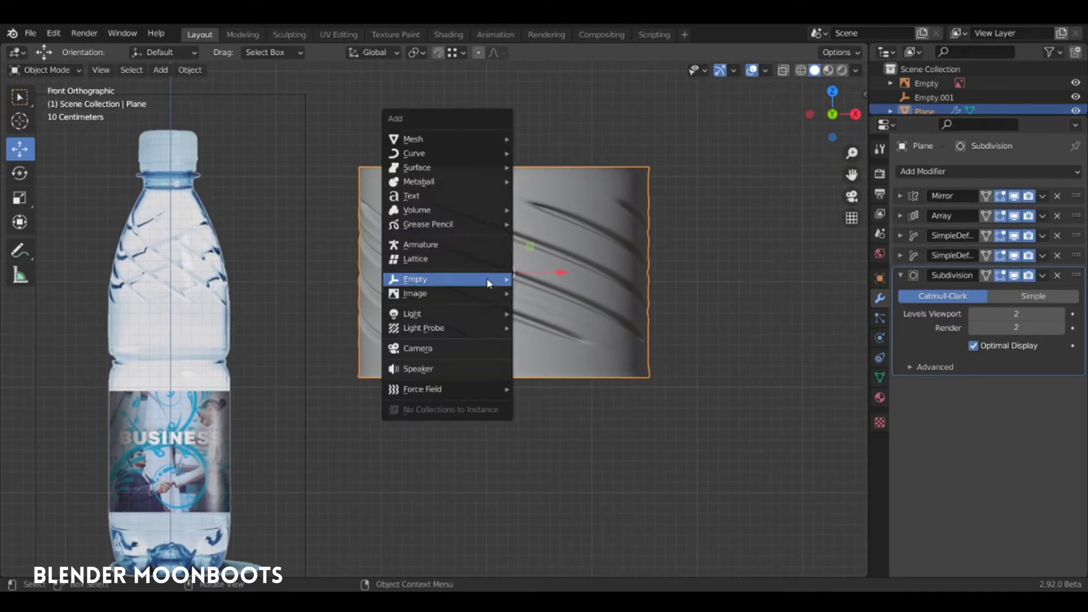
click(484, 263)
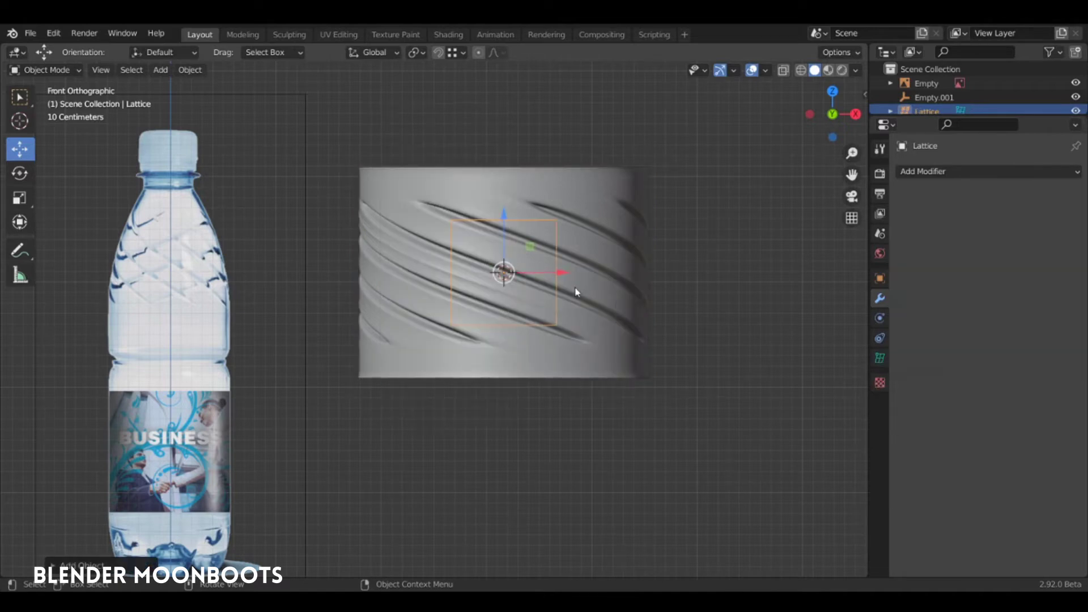
key(s)
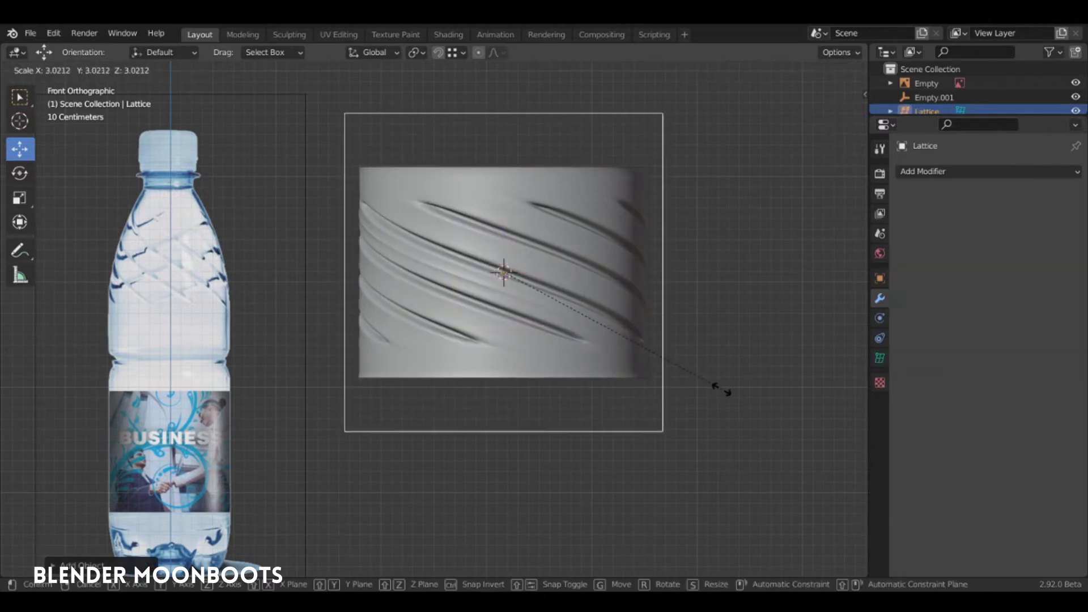
click(719, 395)
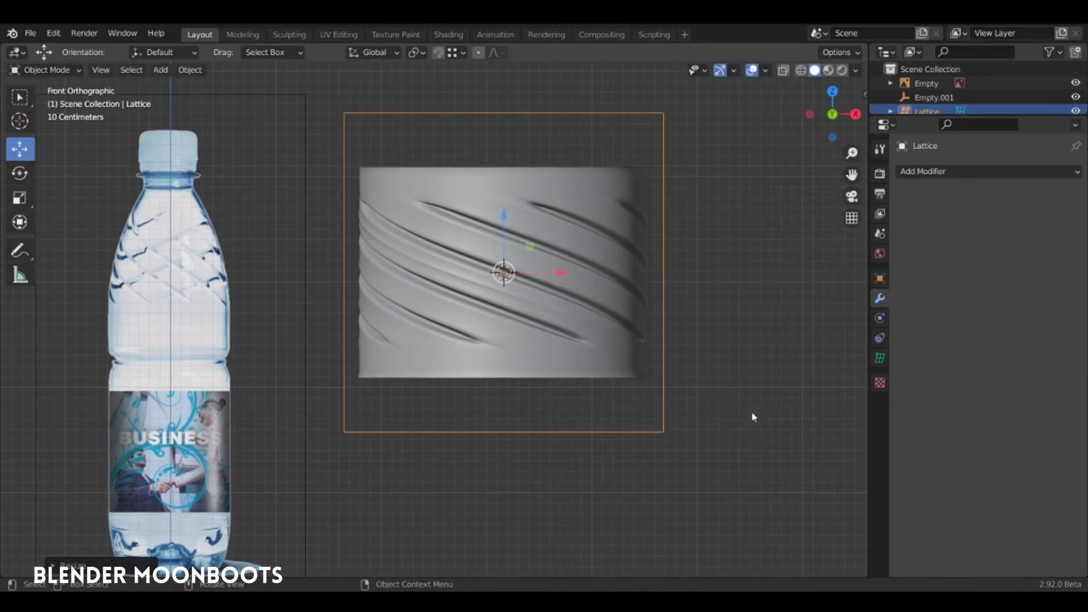
key(s)
key(z)
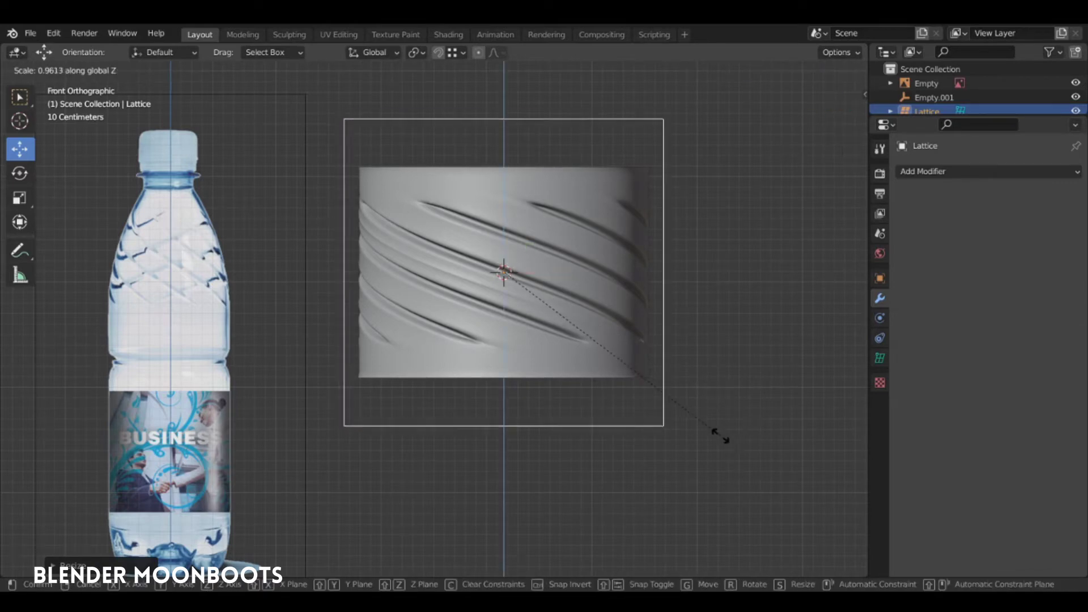
click(681, 383)
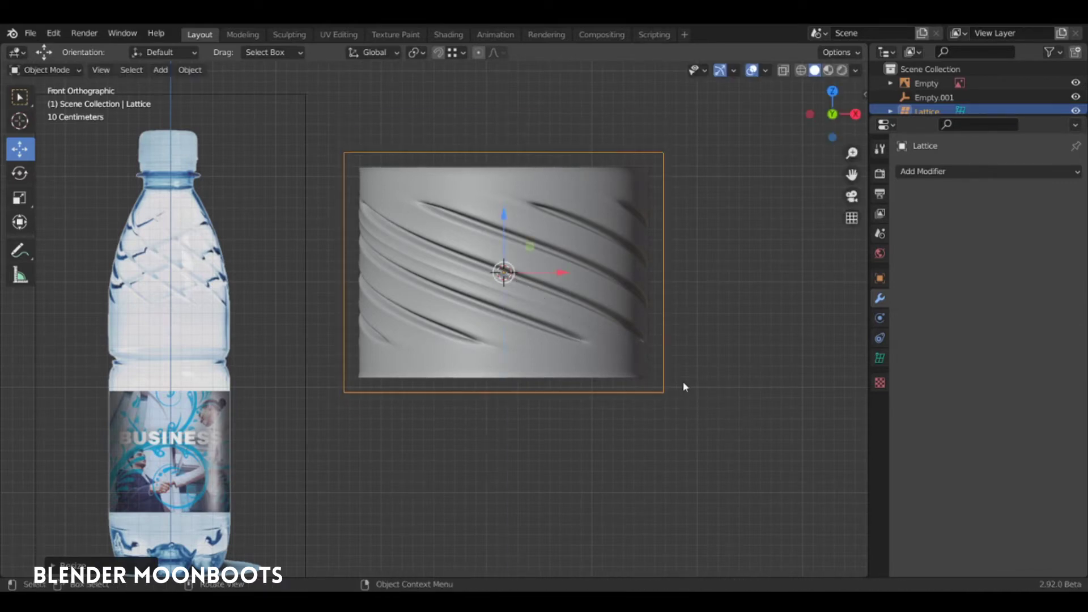
- In Right view, move the lattice along Y to enclose the plane
key(KP_3)
key(g)
key(y)
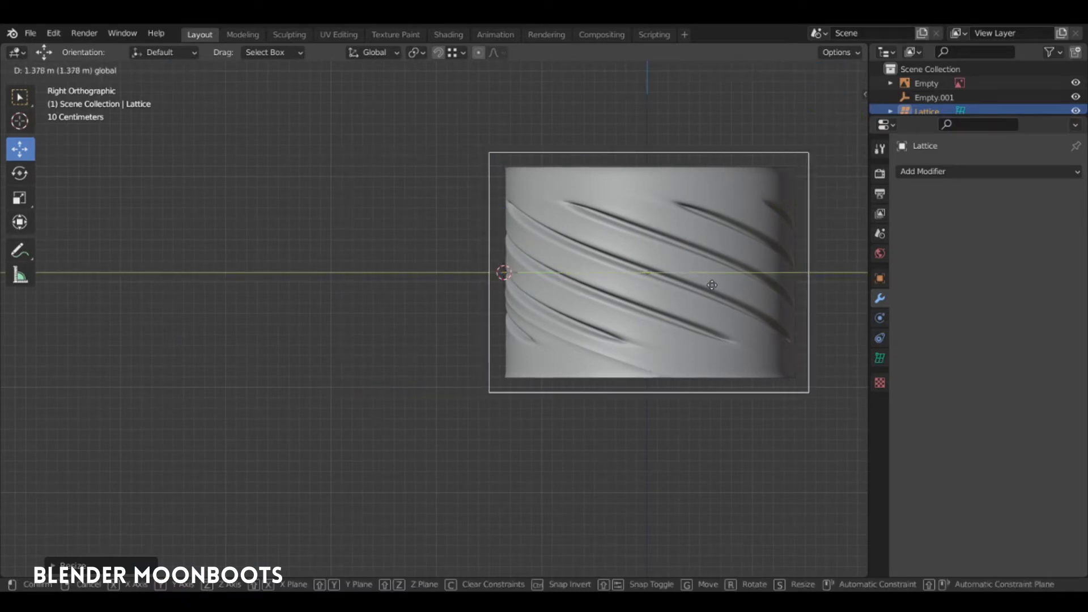
click(711, 285)
key(alt+h)
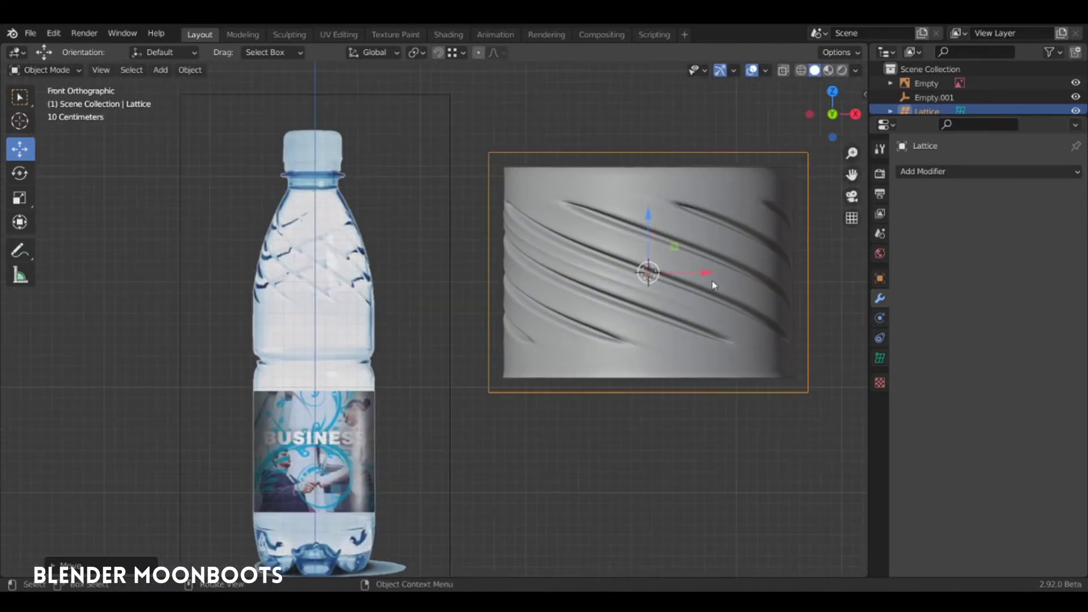
key(KP_1)
shift+middle_drag(502, 274, 483, 273)
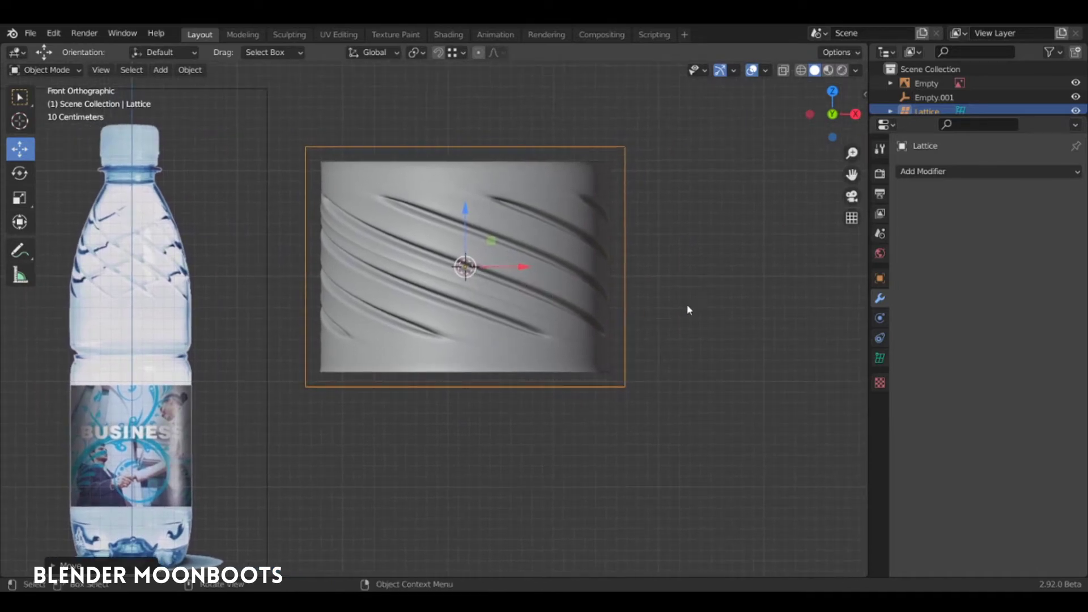
- Set lattice Resolution W to 4, add Basis and Key 1 shape keys, and select the plane
click(880, 358)
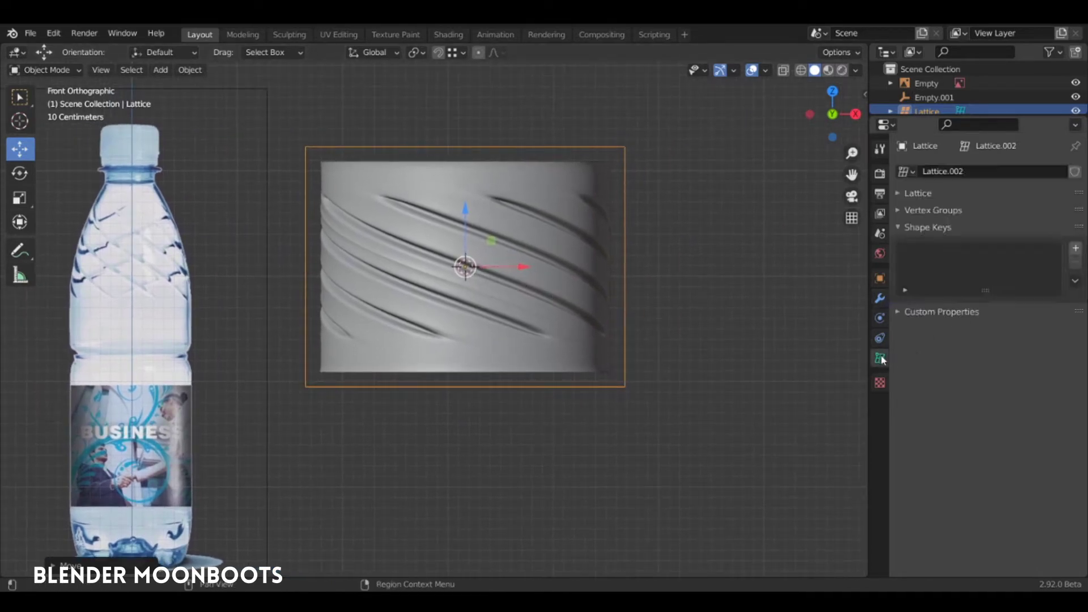
click(898, 194)
click(1062, 242)
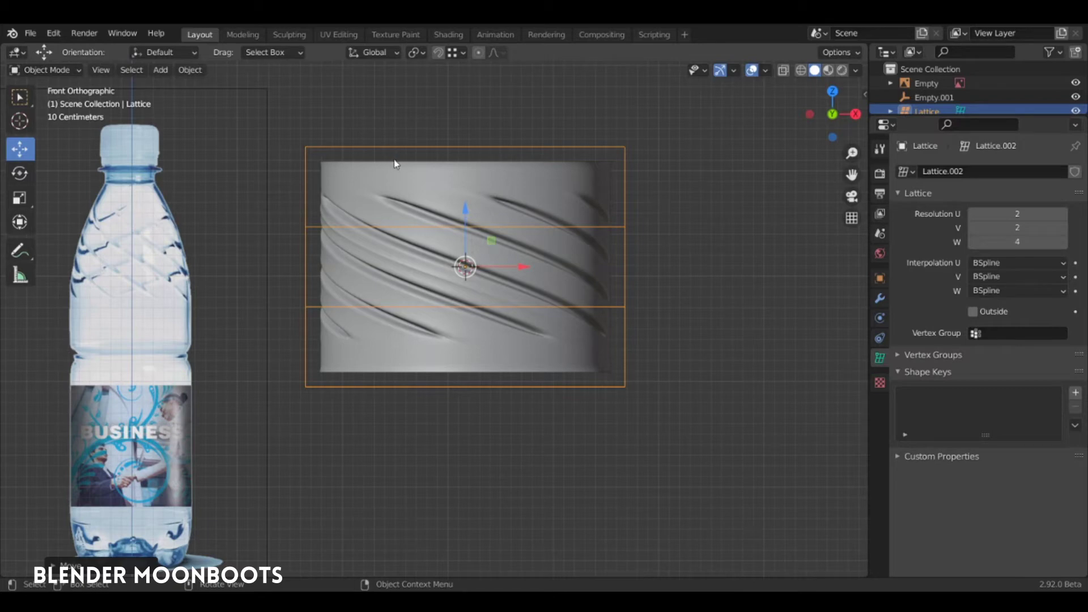
click(898, 194)
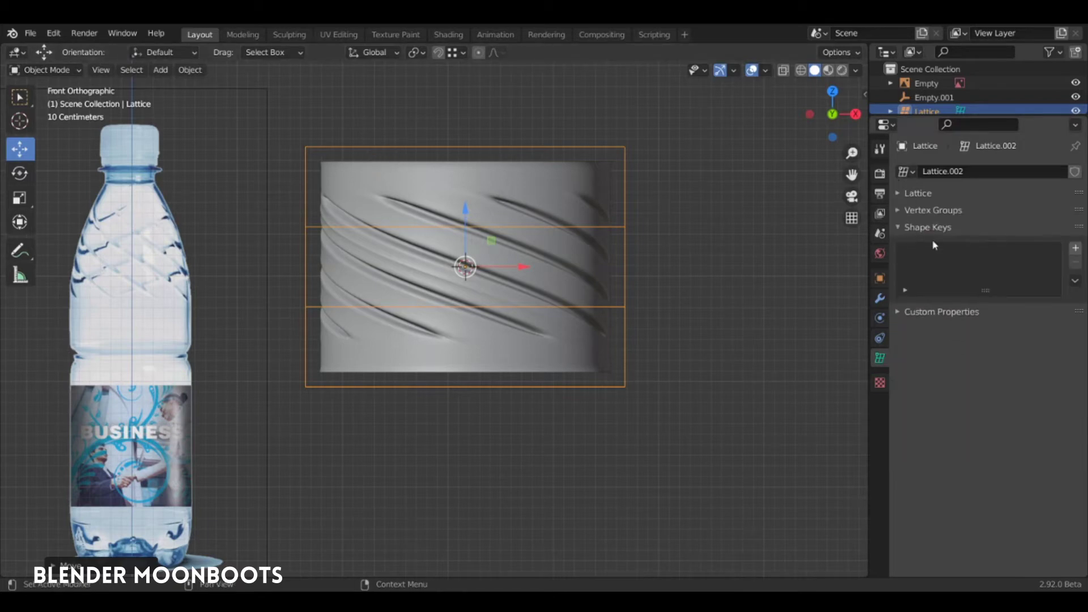
click(1075, 249)
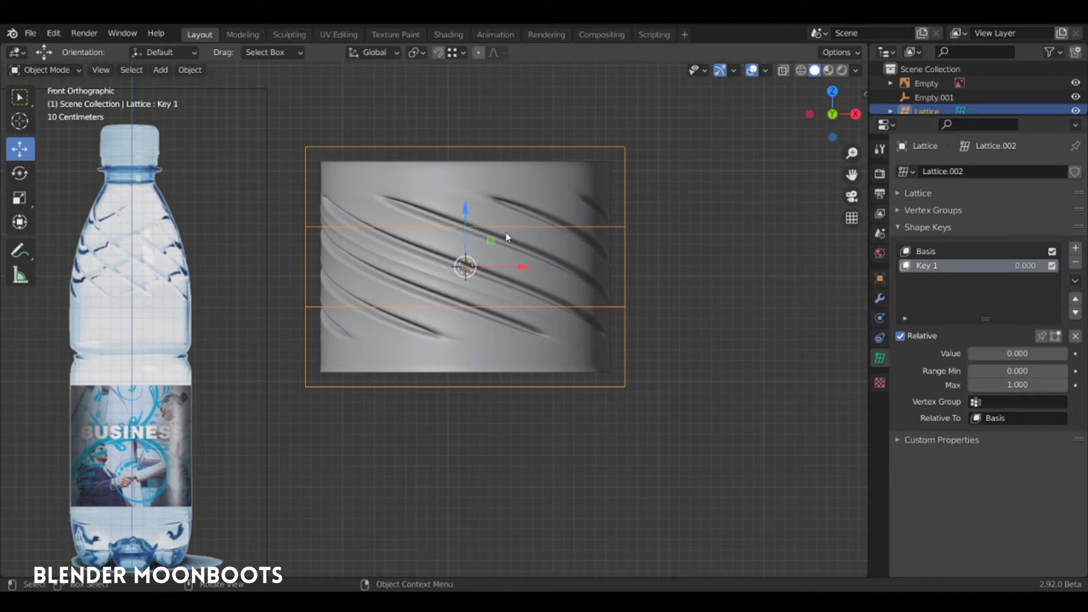
click(540, 255)
- Add a Lattice modifier targeting the Lattice object, ordered above Subdivision
click(880, 298)
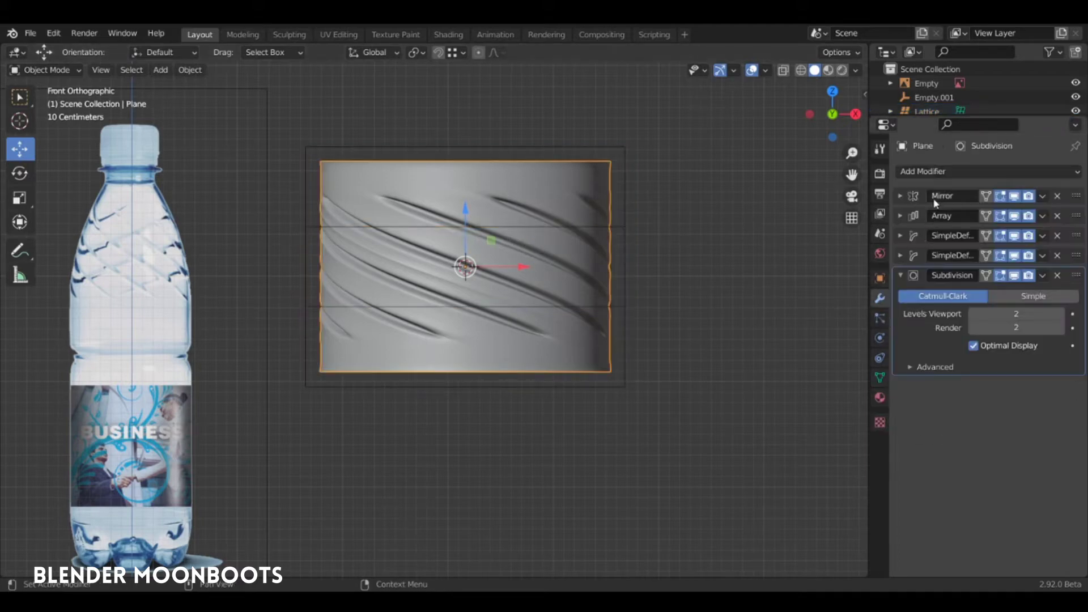
click(901, 275)
click(939, 171)
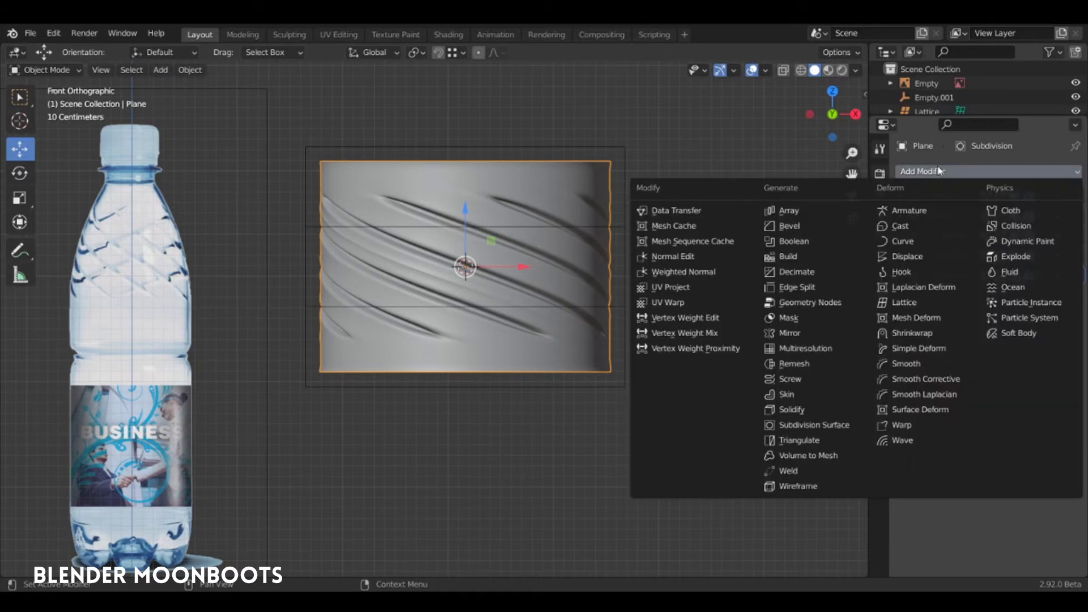
click(905, 302)
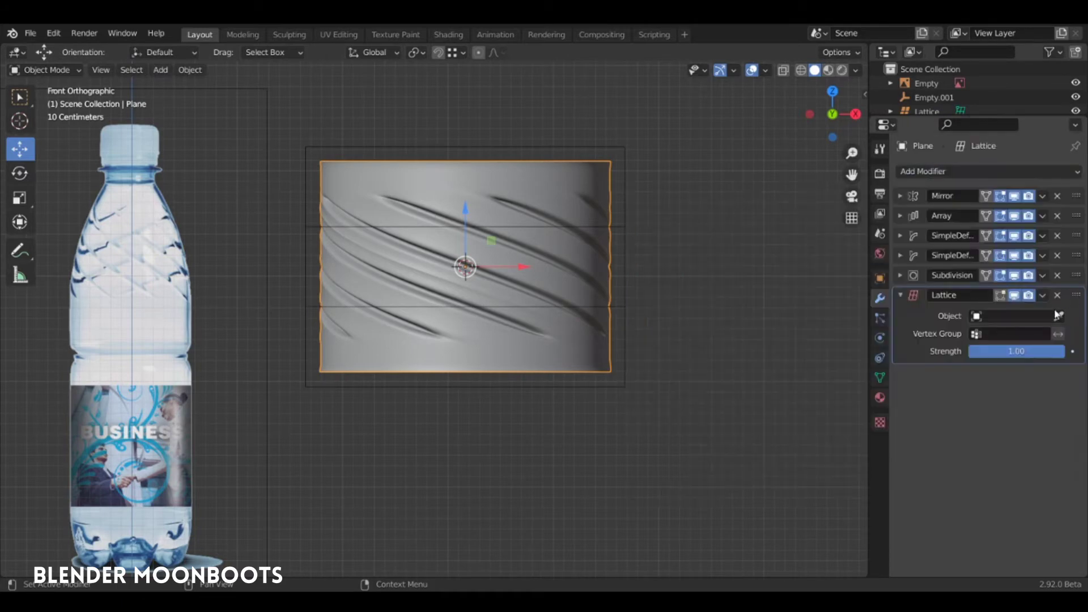
click(1058, 315)
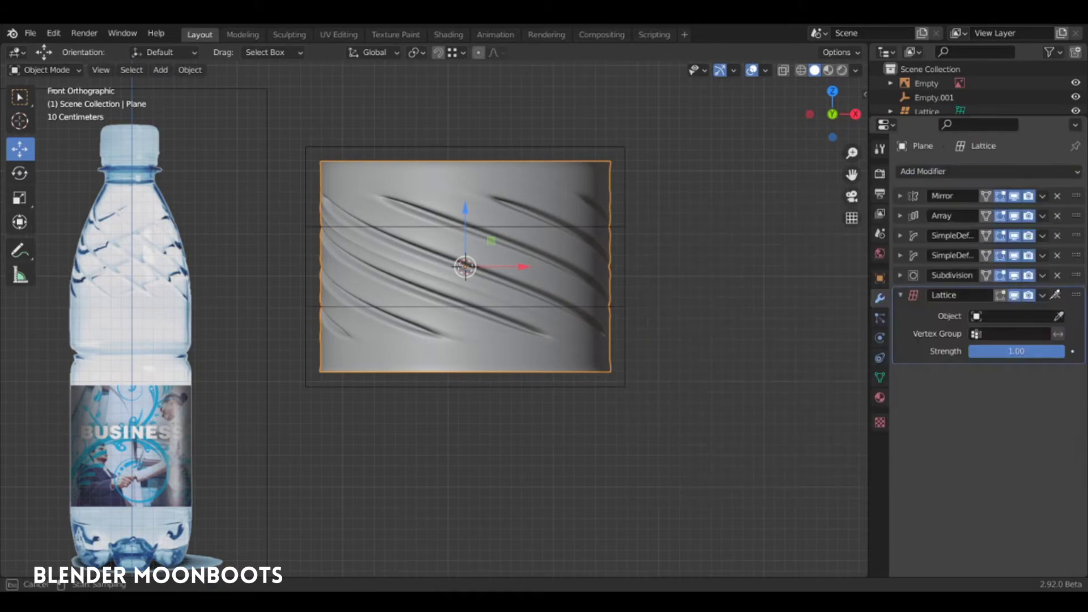
click(630, 178)
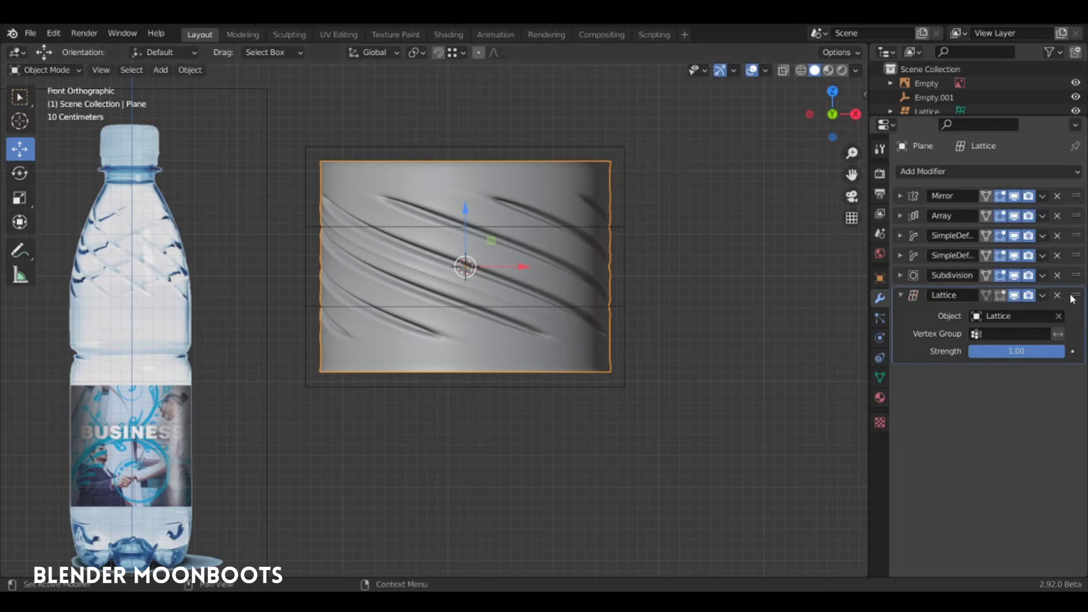
drag(1072, 296, 1077, 275)
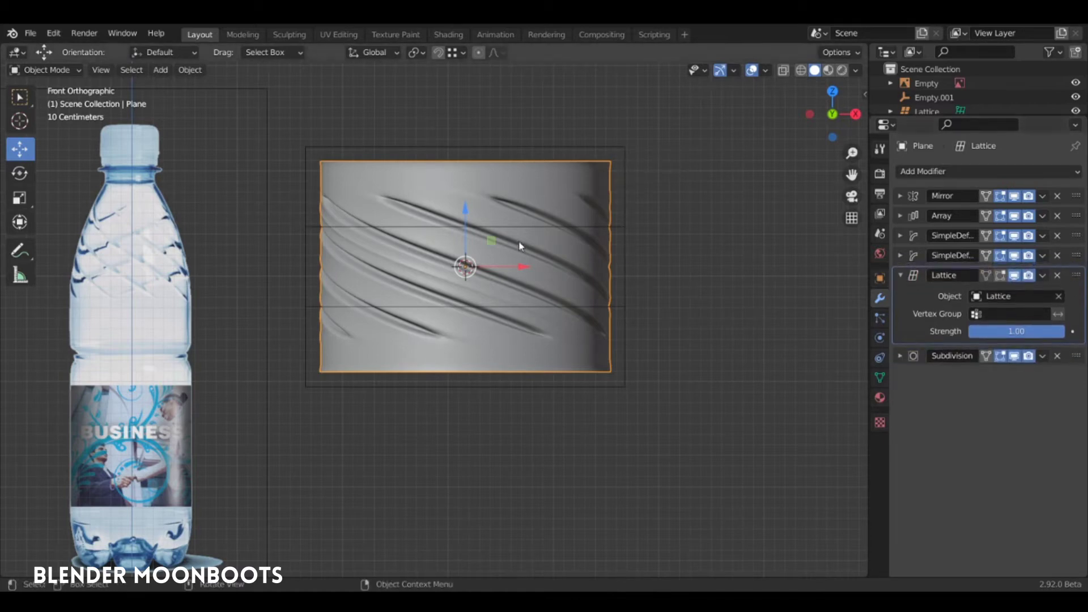
click(623, 306)
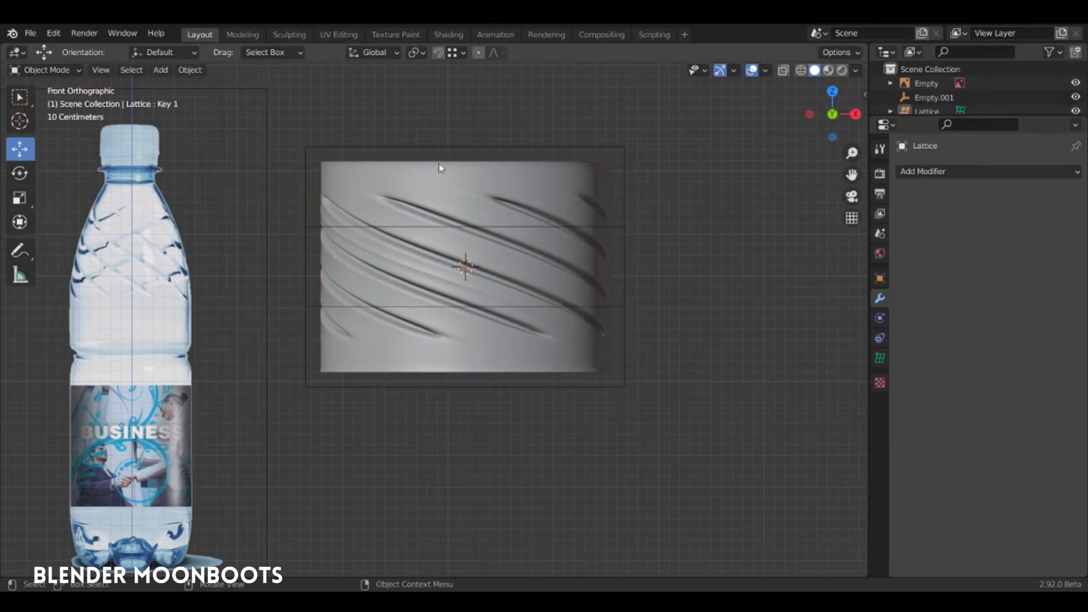
- Move the lattice and Empty.001 together onto the bottle in the reference image
drag(440, 167, 639, 385)
shift+middle_drag(521, 247, 661, 277)
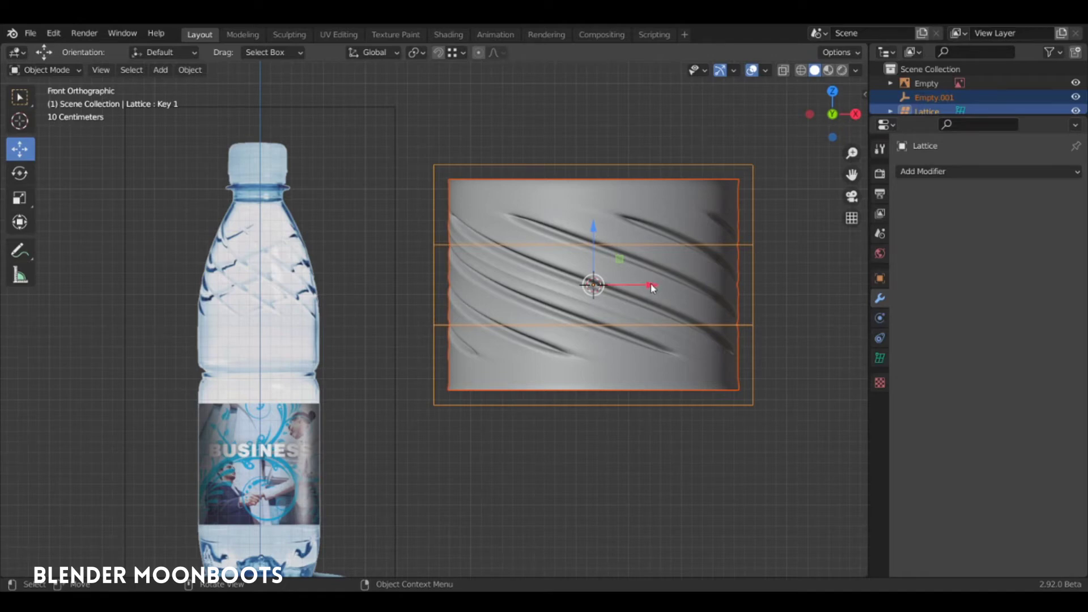
drag(652, 288, 318, 310)
middle_drag(317, 310, 224, 407)
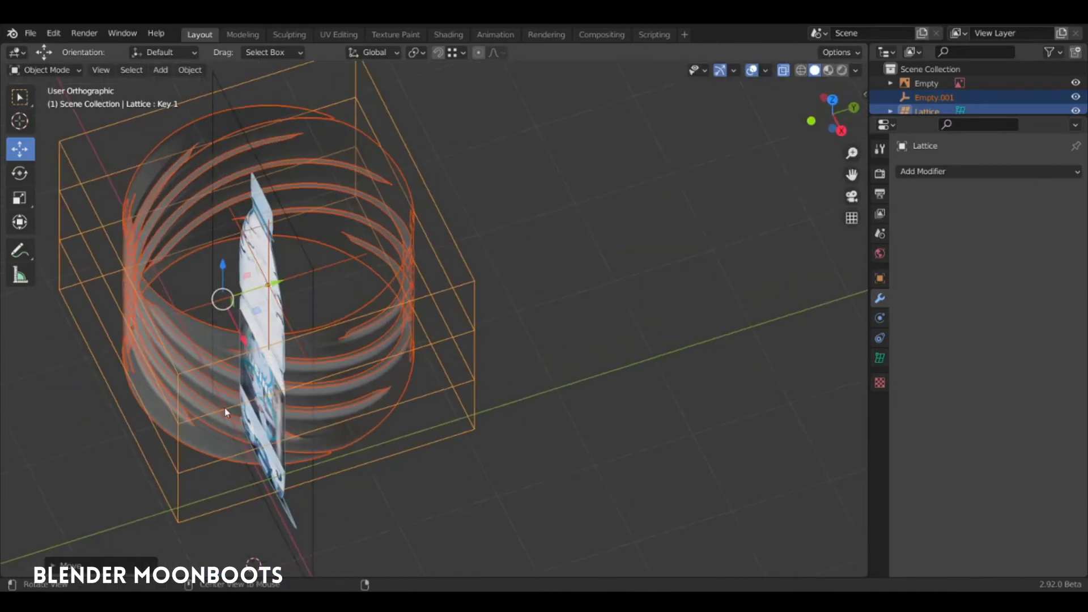
drag(279, 286, 52, 348)
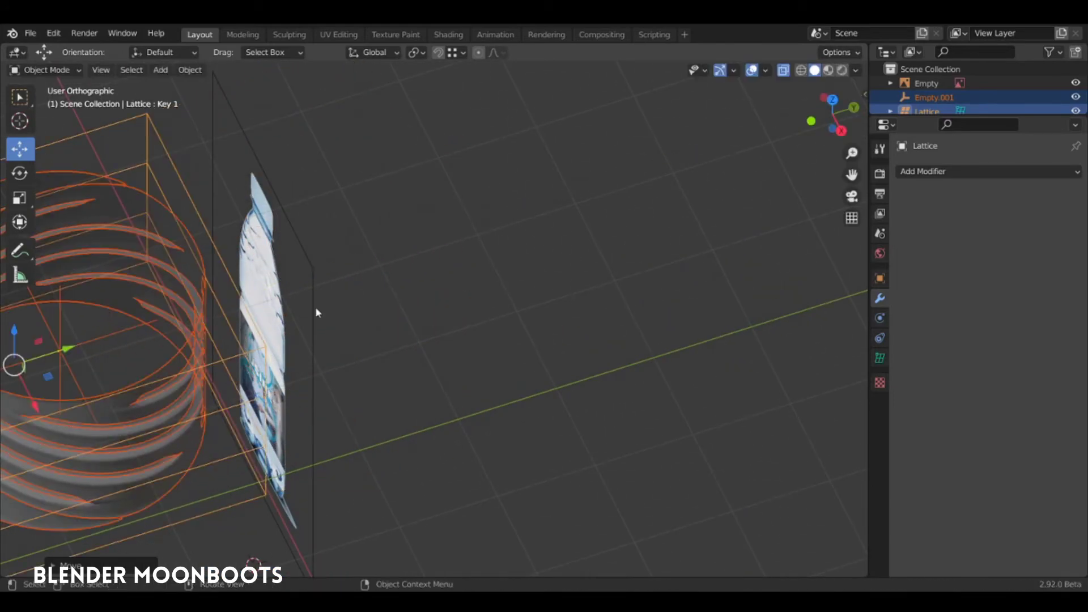
key(KP_1)
shift+middle_drag(370, 292, 590, 247)
scroll(590, 248, up, 3)
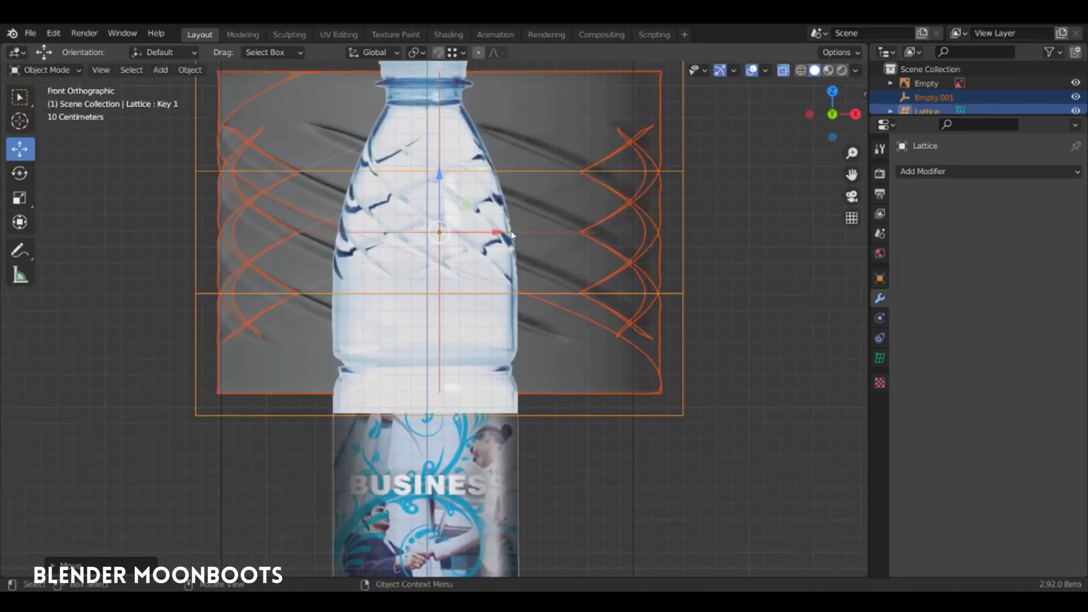
- Lower the bottle reference image's opacity to 0.300
click(495, 446)
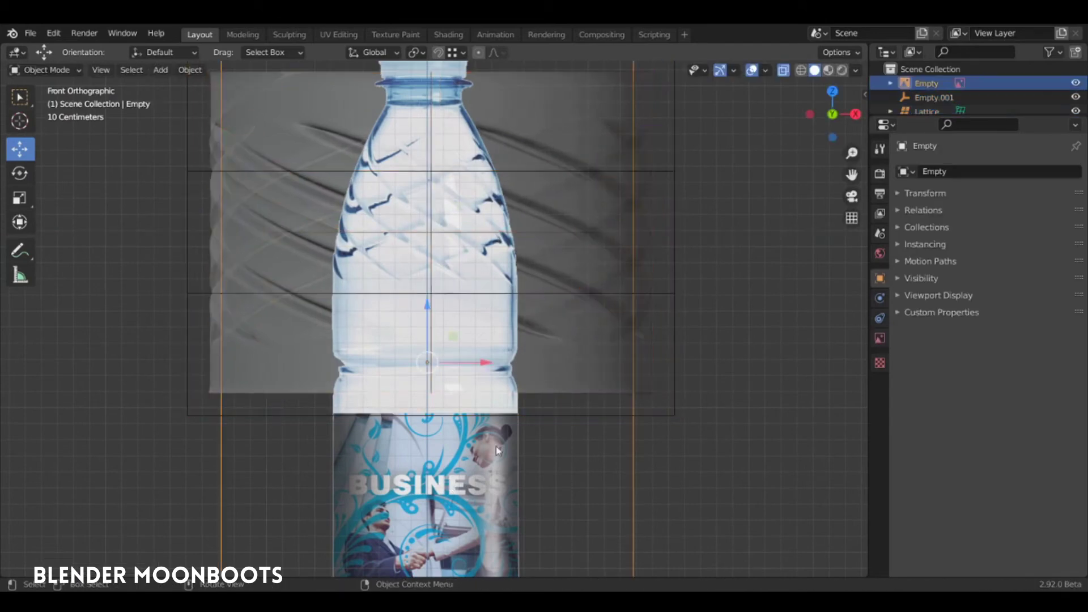
click(879, 339)
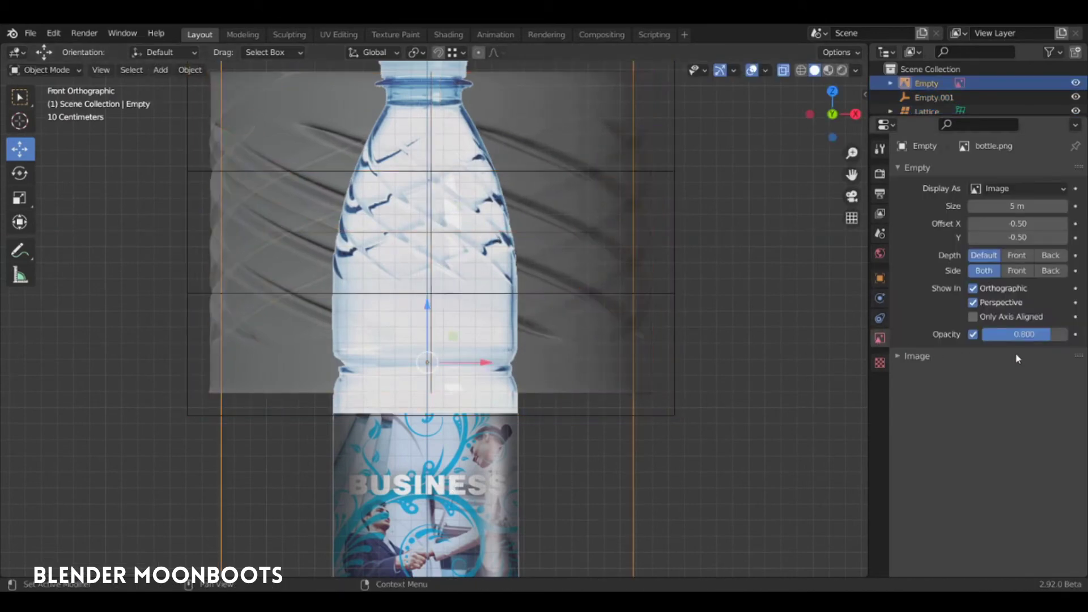
drag(1030, 334, 984, 335)
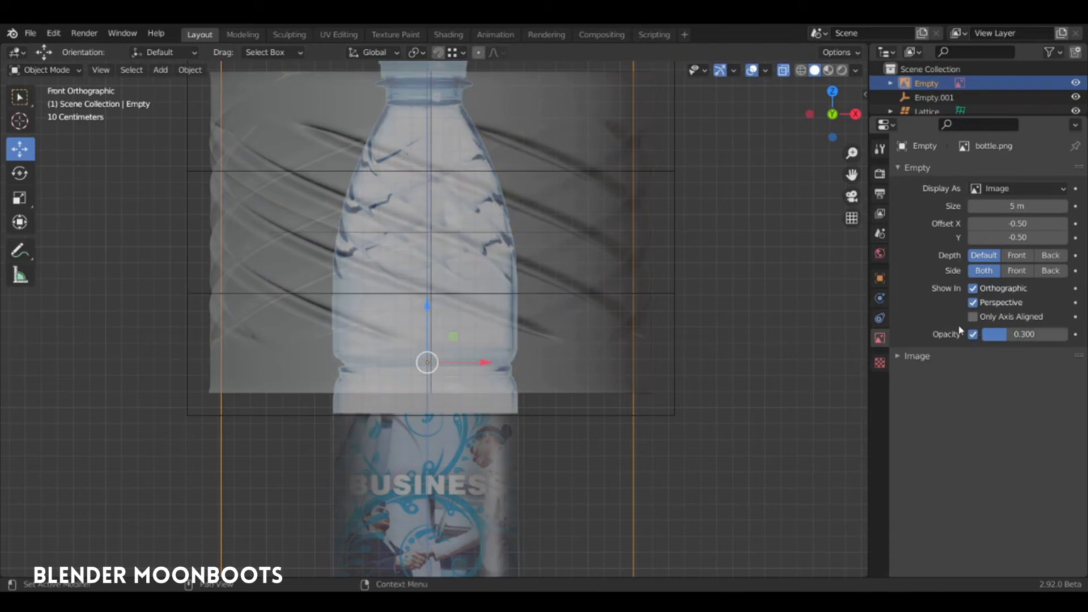
scroll(593, 329, down, 2)
ctrl+right_drag(234, 157, 626, 177)
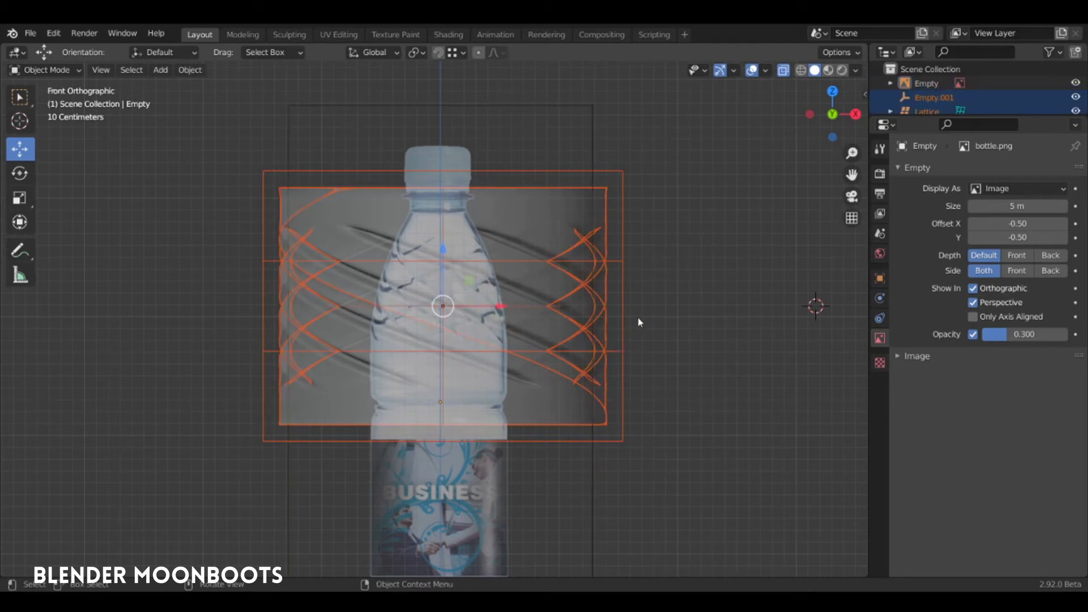
- Shrink the lattice setup and move it up over the bottle's shoulder
key(s)
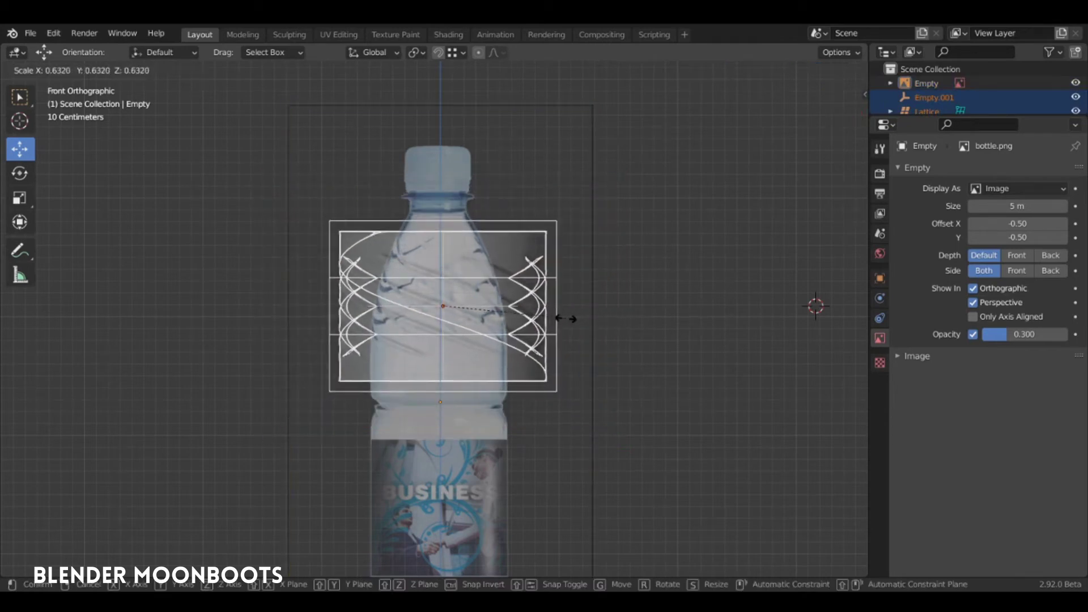
click(542, 319)
scroll(542, 319, up, 2)
scroll(539, 255, up, 1)
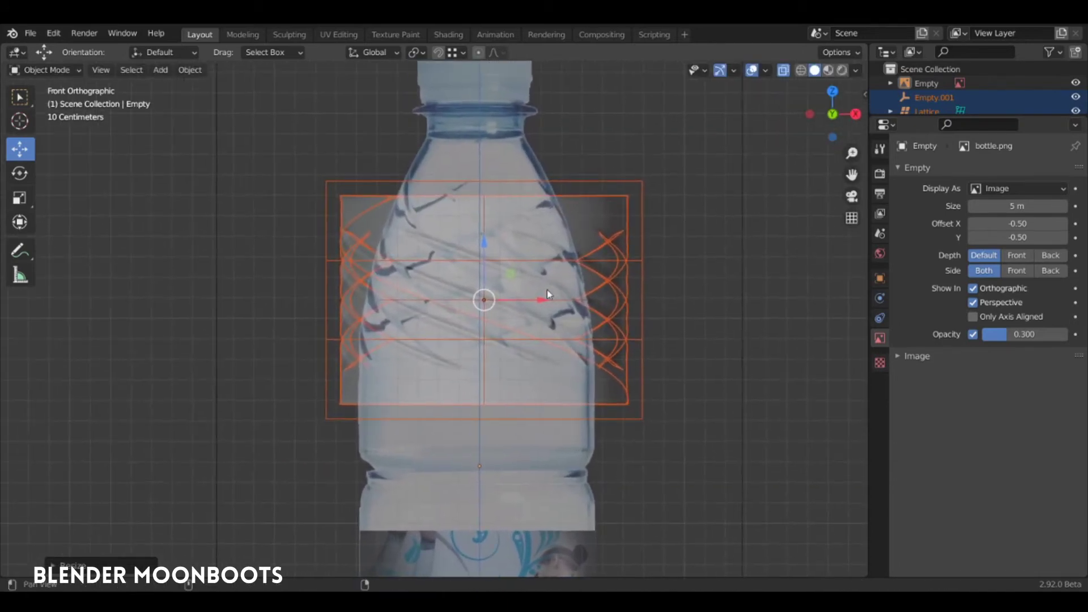
key(g)
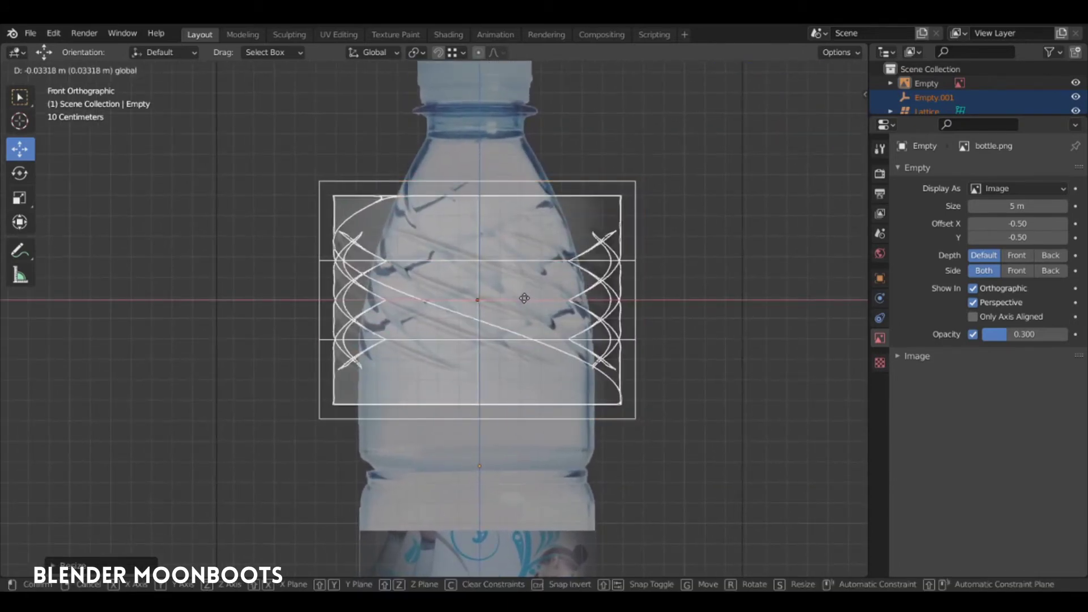
click(510, 298)
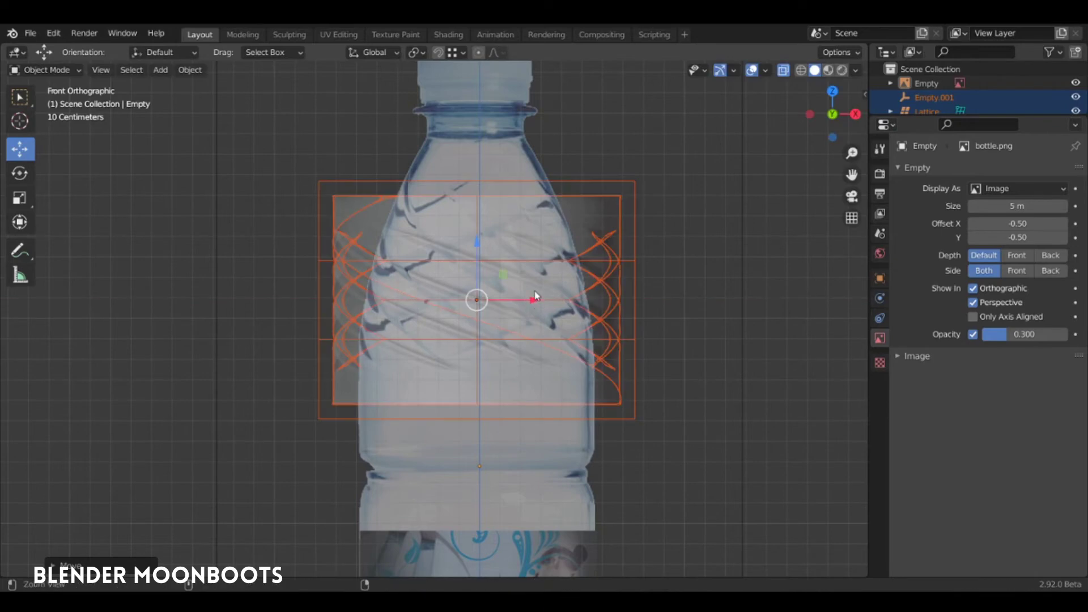
scroll(488, 294, up, 1)
key(s)
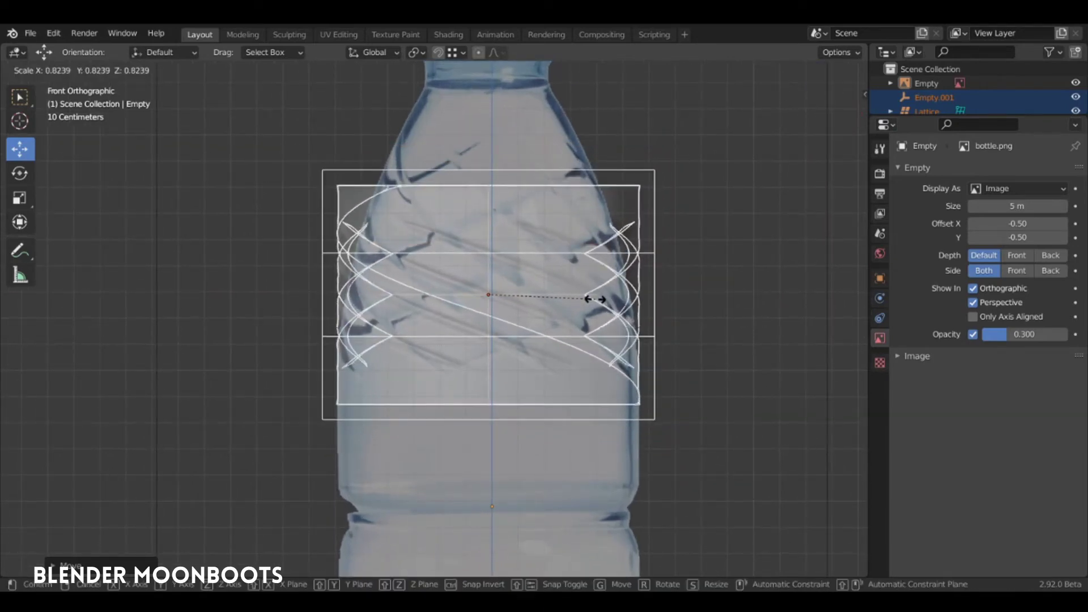
click(595, 299)
key(g)
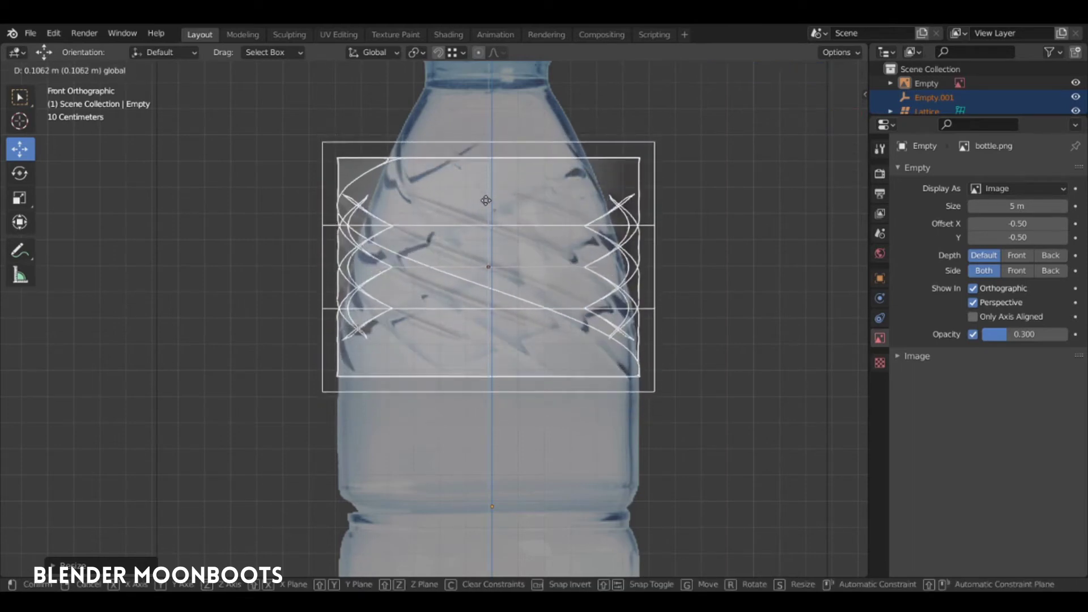
click(525, 207)
- Stretch the lattice setup vertically along Z and reposition it to match the grooves
key(s)
key(z)
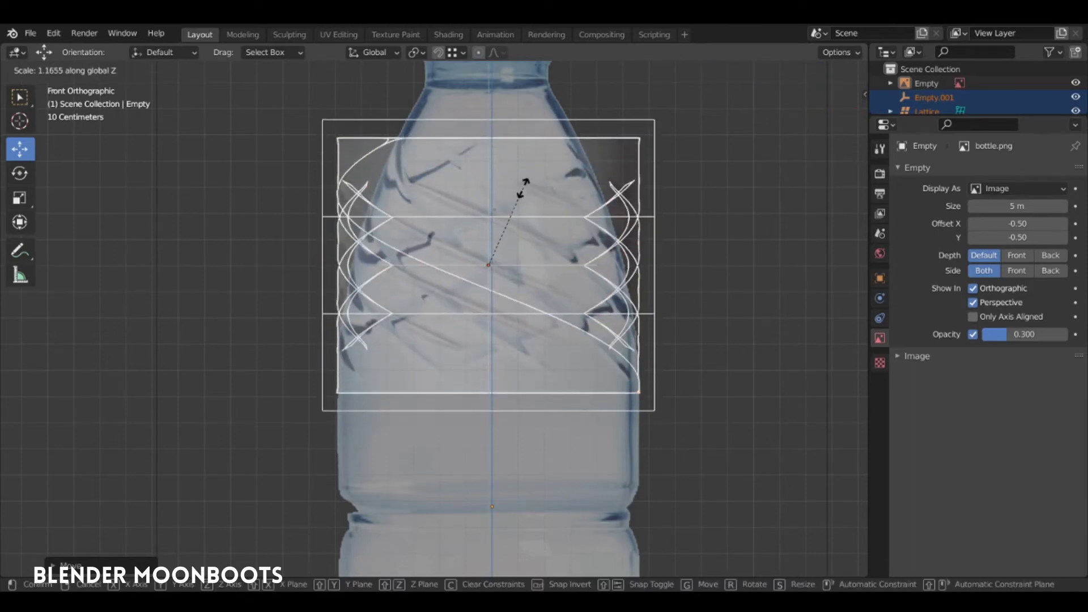
click(531, 165)
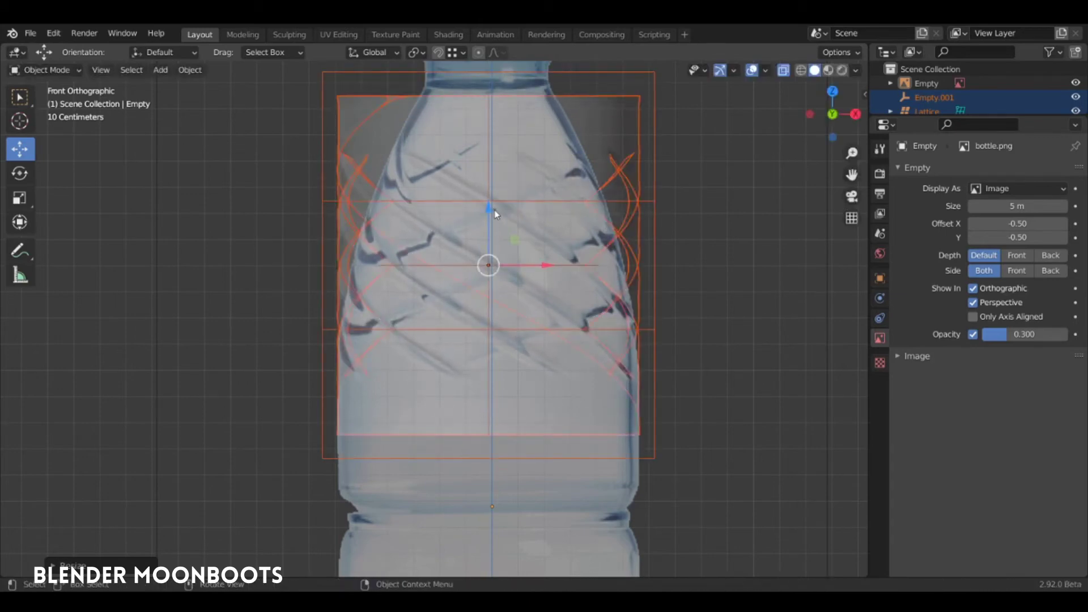
key(g)
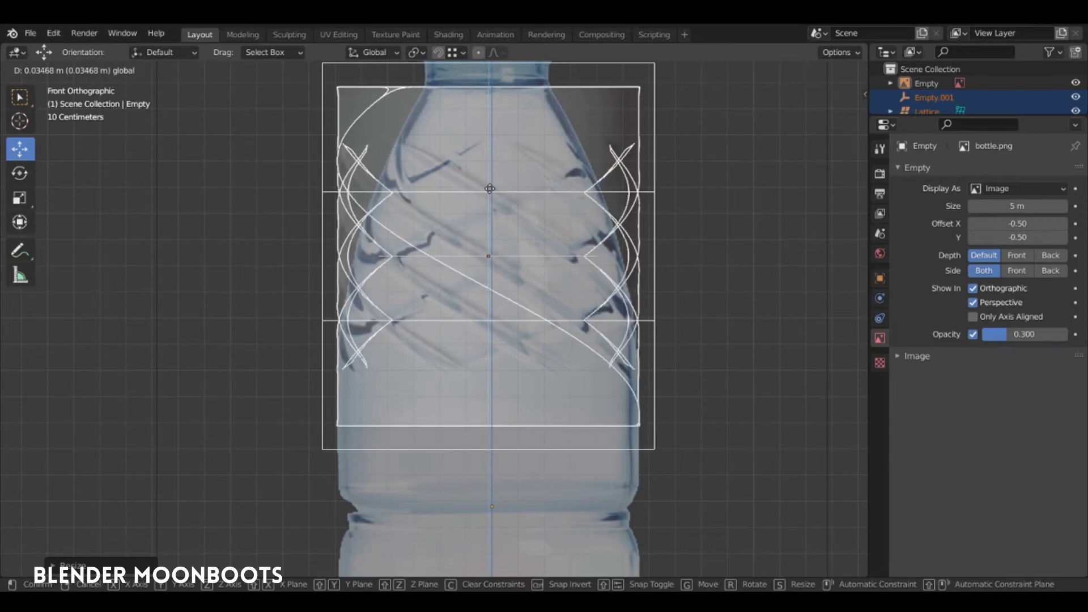
click(490, 188)
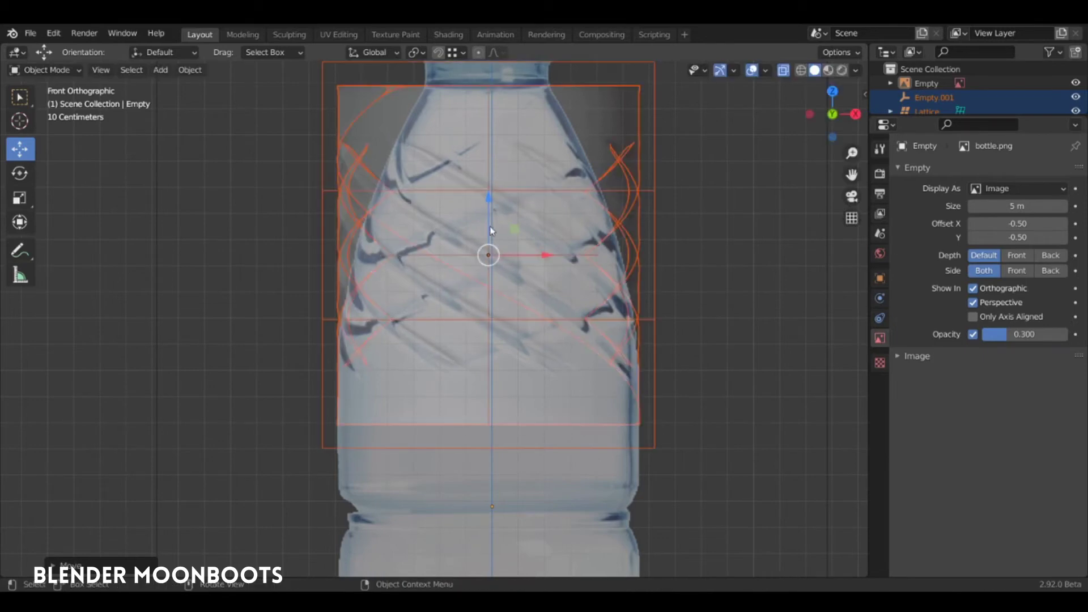
key(s)
key(z)
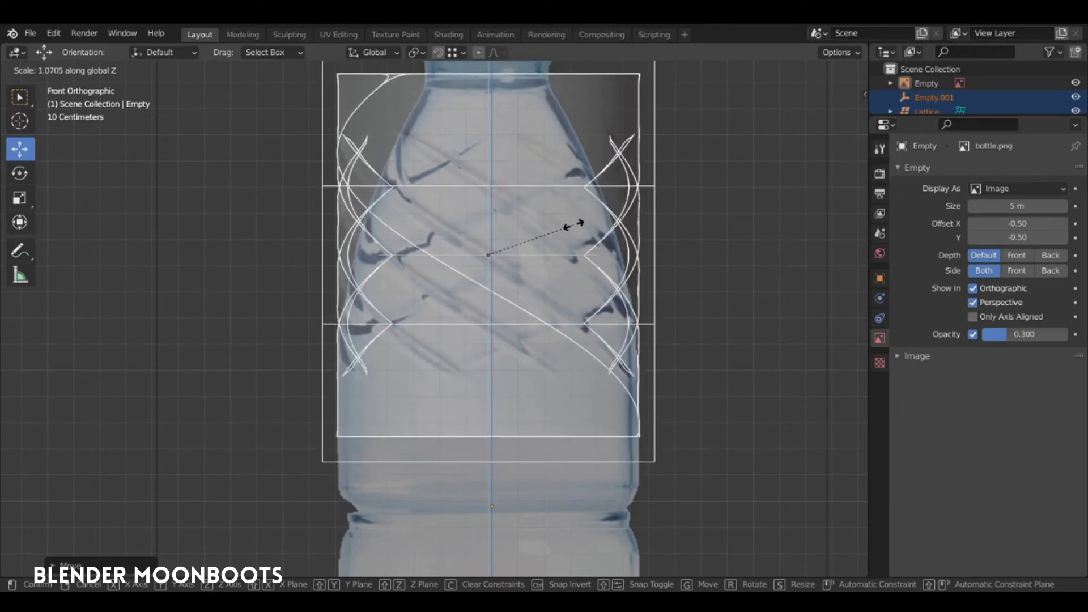
click(571, 225)
drag(490, 199, 489, 205)
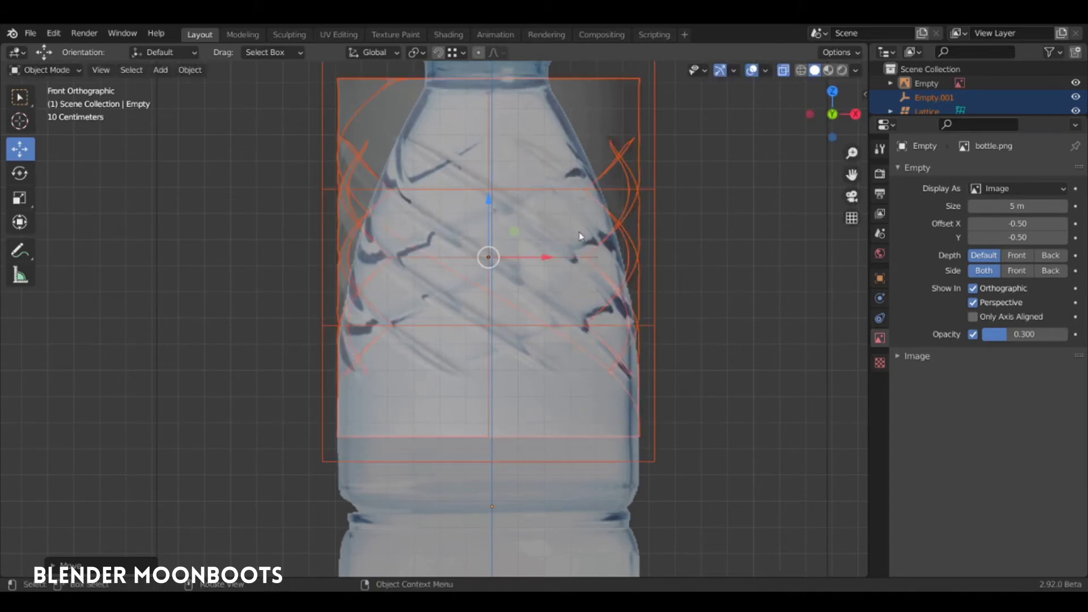
shift+middle_drag(650, 238, 641, 317)
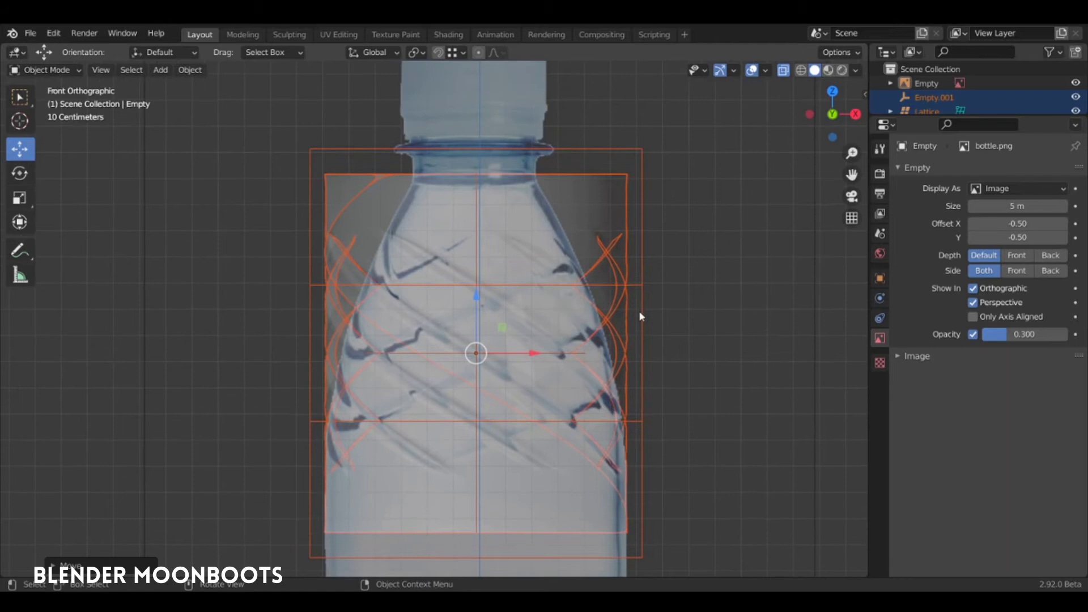
click(644, 271)
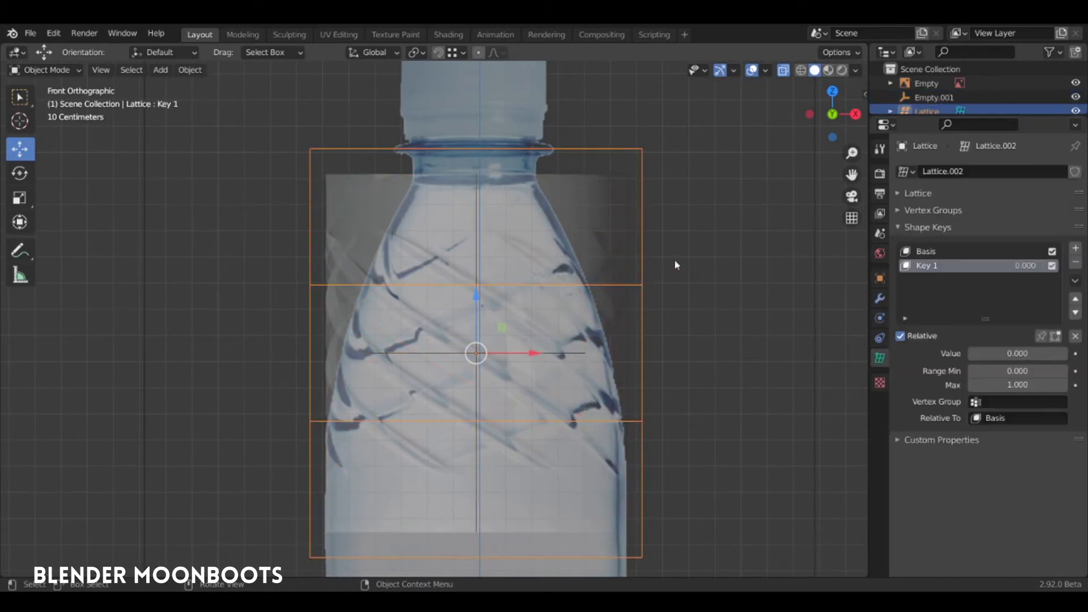
- In lattice Edit Mode, narrow the top row toward the neck and rescale the middle row
key(Tab)
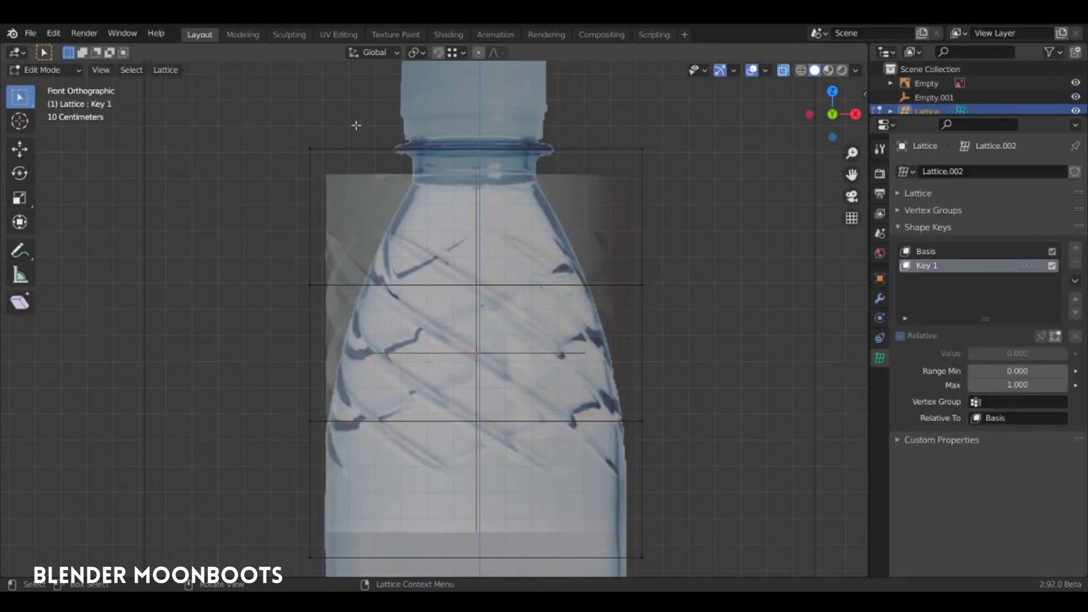
drag(234, 119, 719, 230)
key(s)
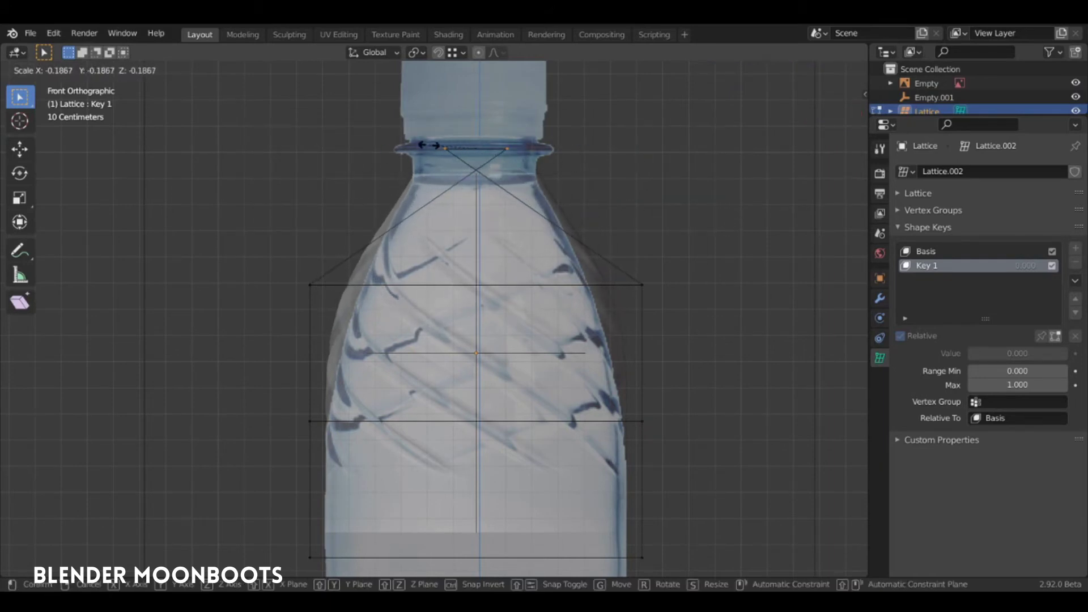
click(427, 145)
drag(298, 252, 722, 323)
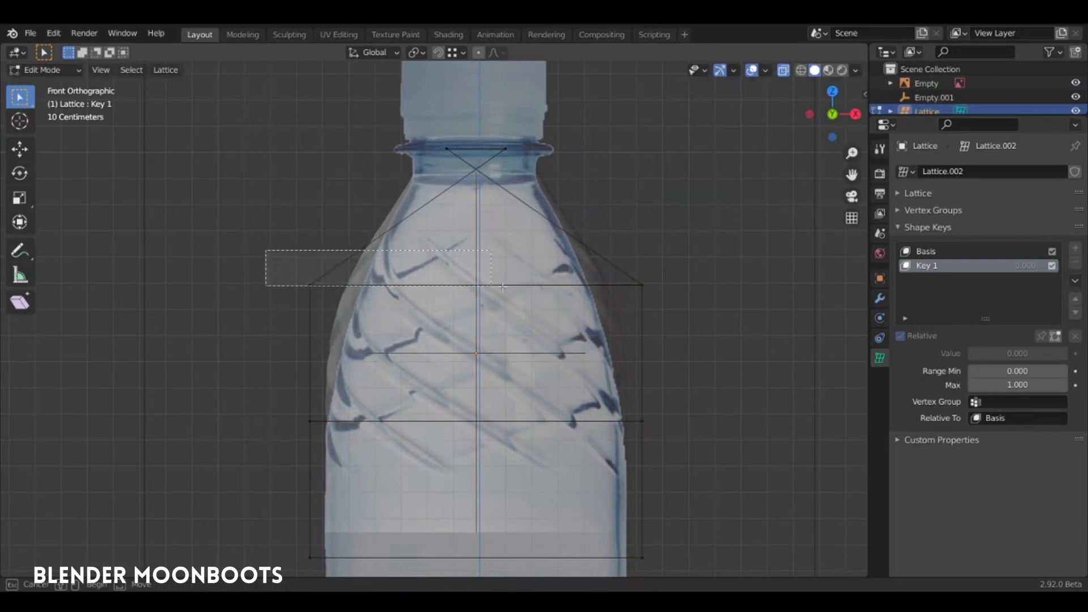
key(s)
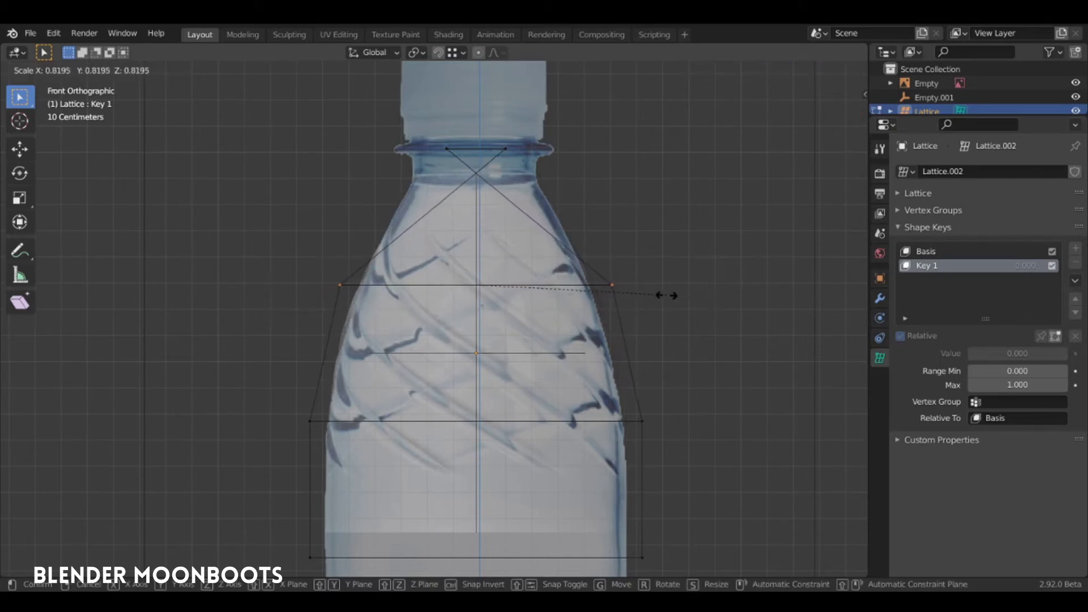
click(655, 294)
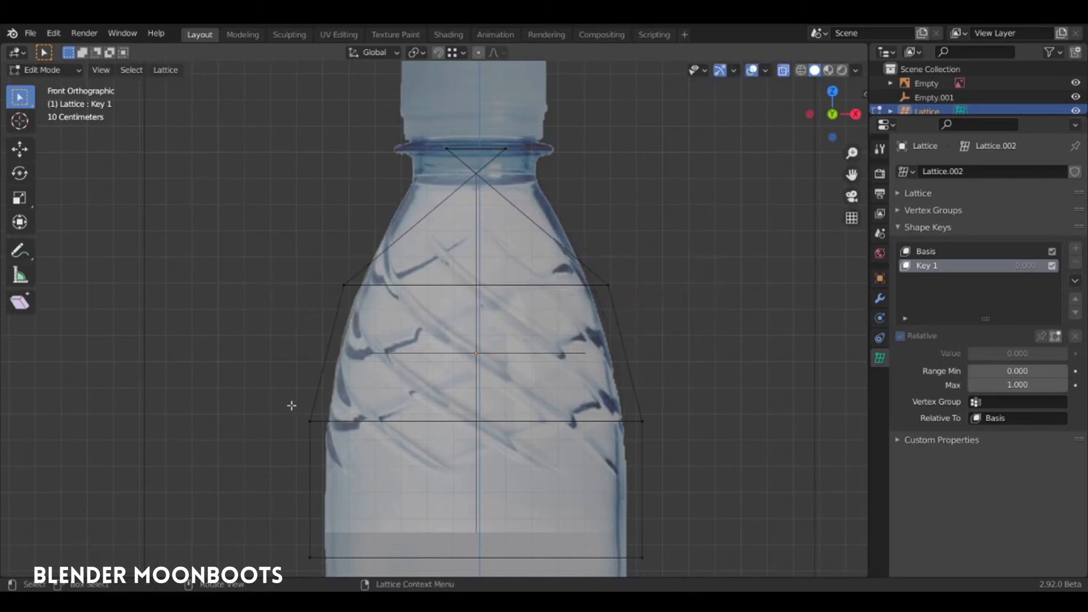
- Widen the lower-middle row, slightly narrow the bottom row, and return to Object Mode
drag(267, 397, 691, 459)
key(s)
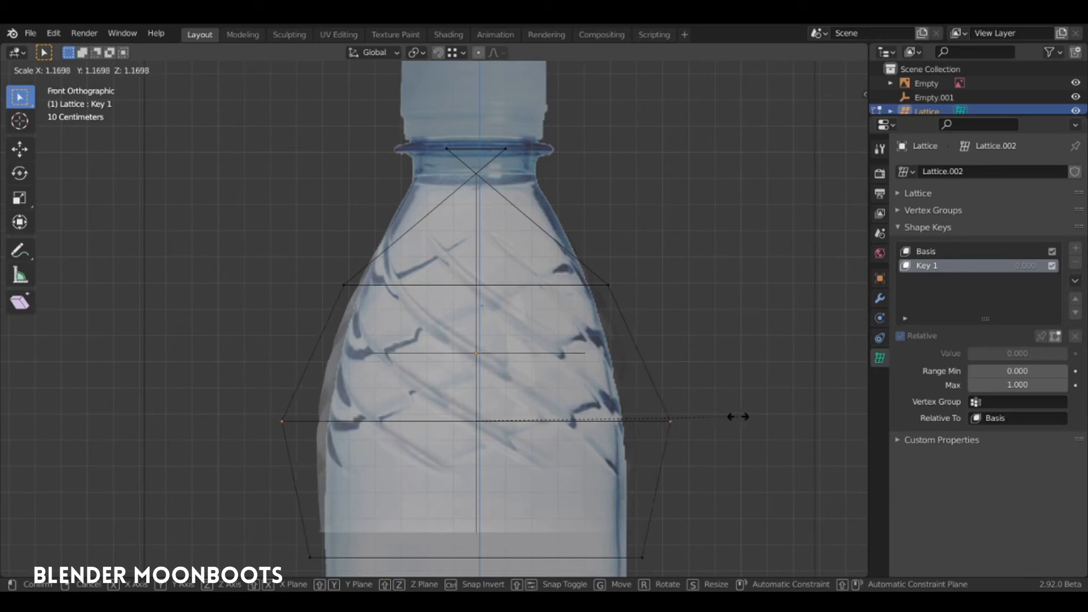
click(703, 418)
shift+middle_drag(666, 408, 648, 236)
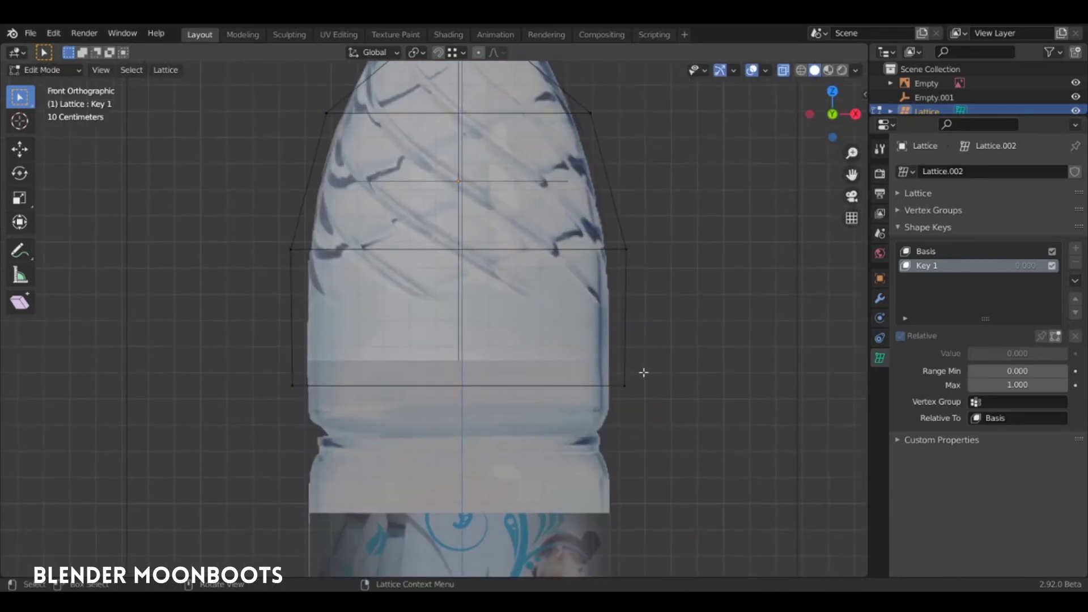
drag(680, 359, 232, 450)
key(s)
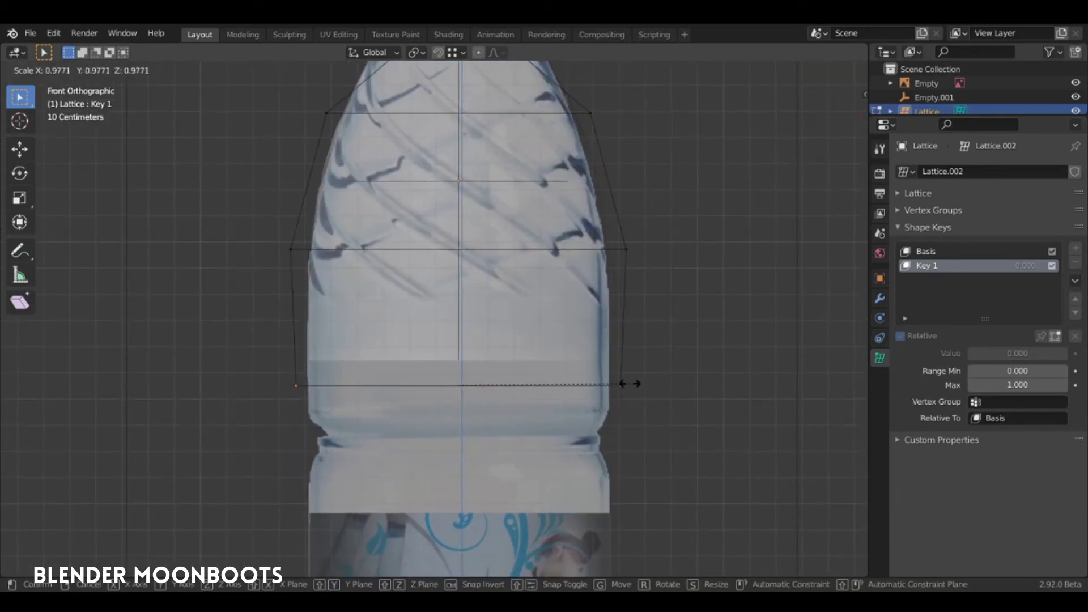
click(636, 384)
scroll(607, 380, down, 3)
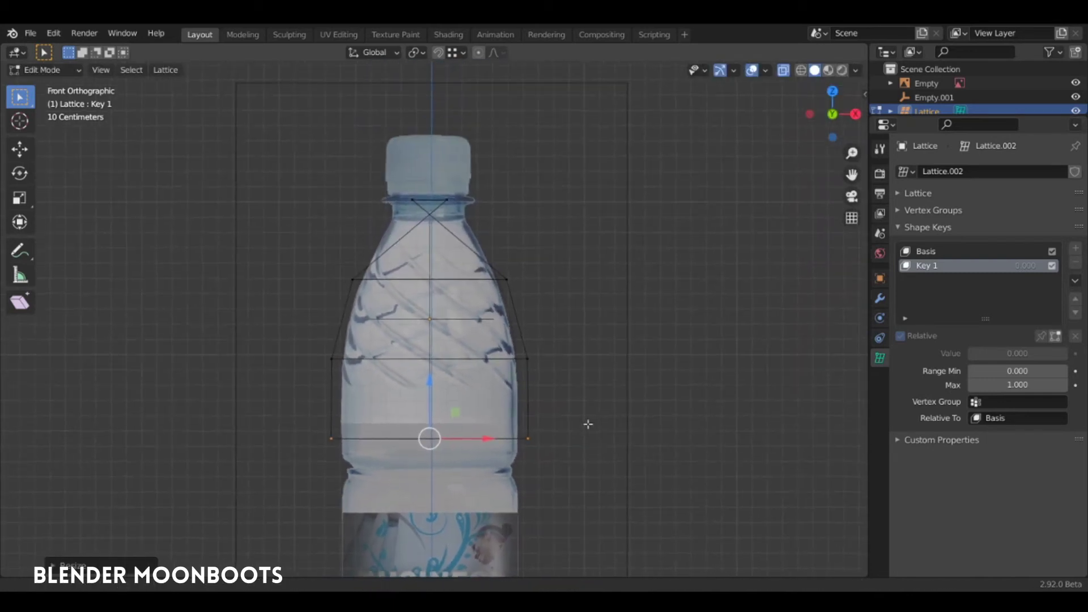
key(Tab)
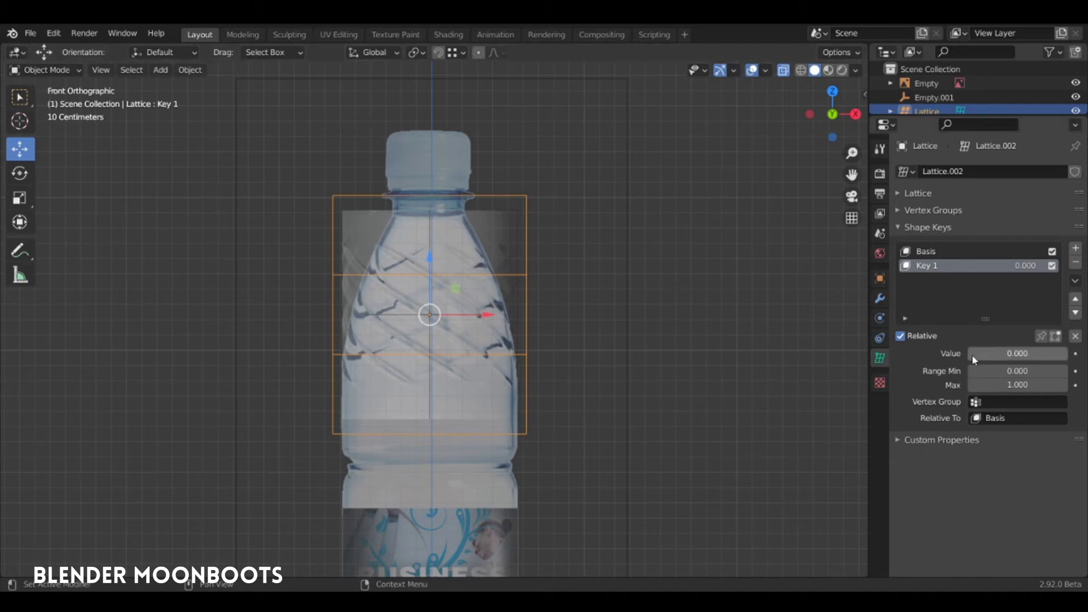
- Set Key 1 to 1.000 and move the bottle model along X beside the reference image
drag(971, 354, 1080, 366)
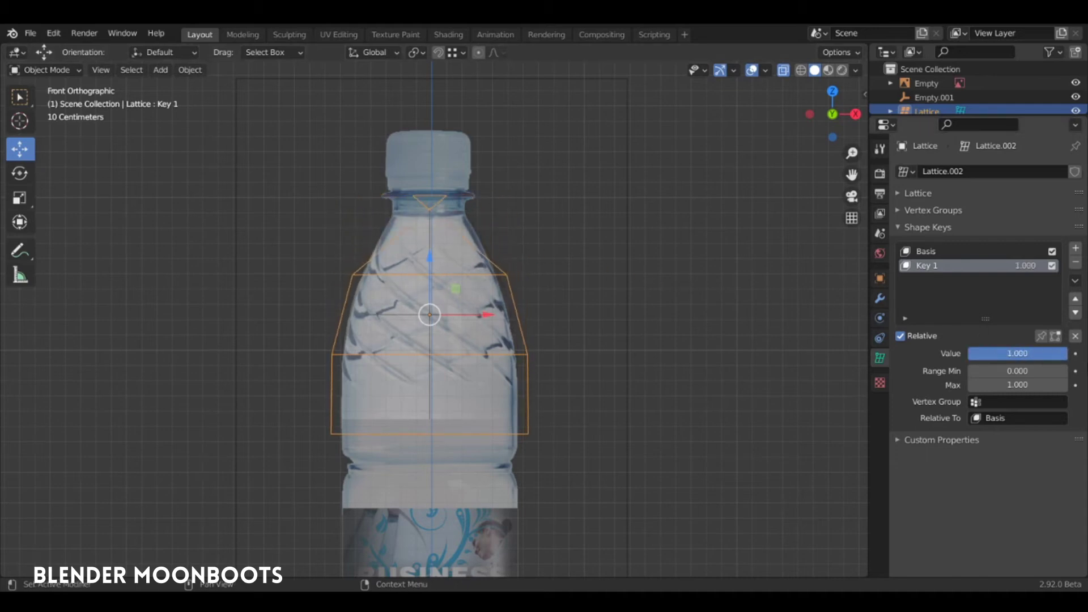
shift+click(544, 230)
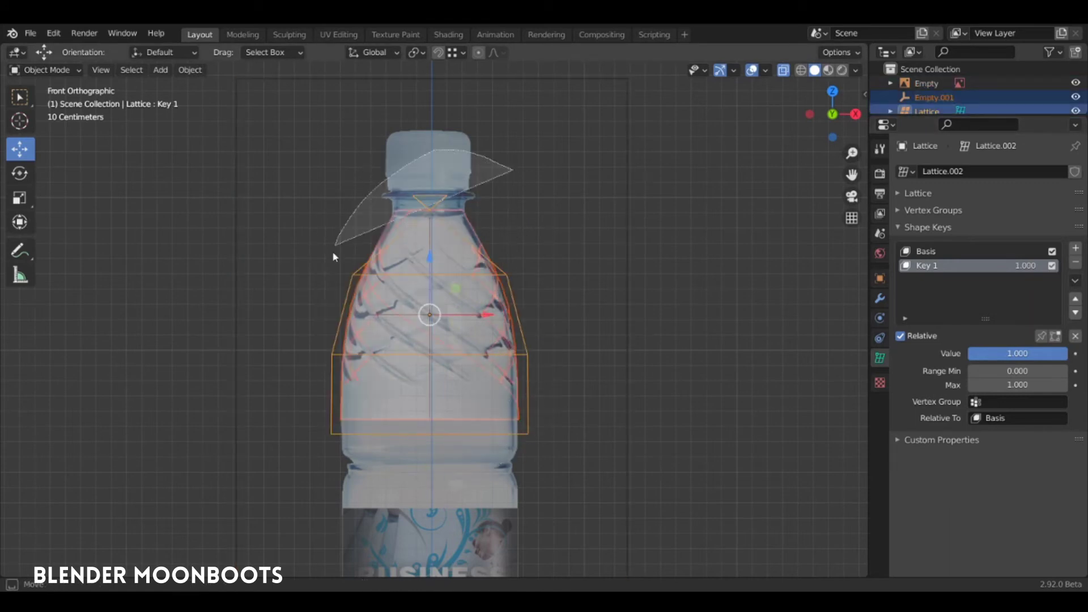
shift+click(522, 252)
scroll(583, 291, up, 2)
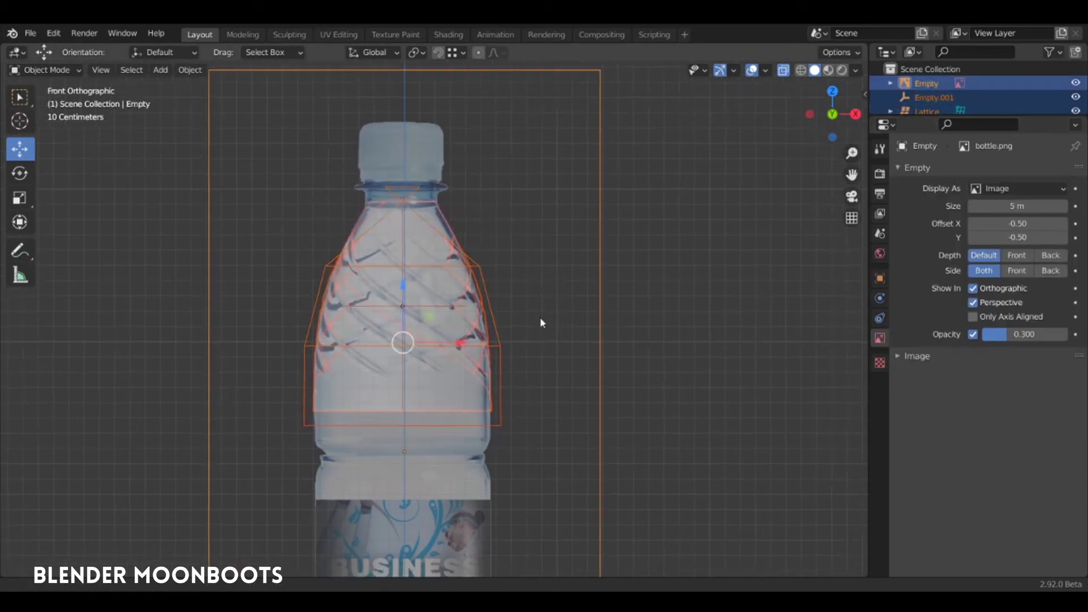
shift+click(502, 280)
middle_drag(503, 280, 419, 309)
drag(419, 309, 812, 335)
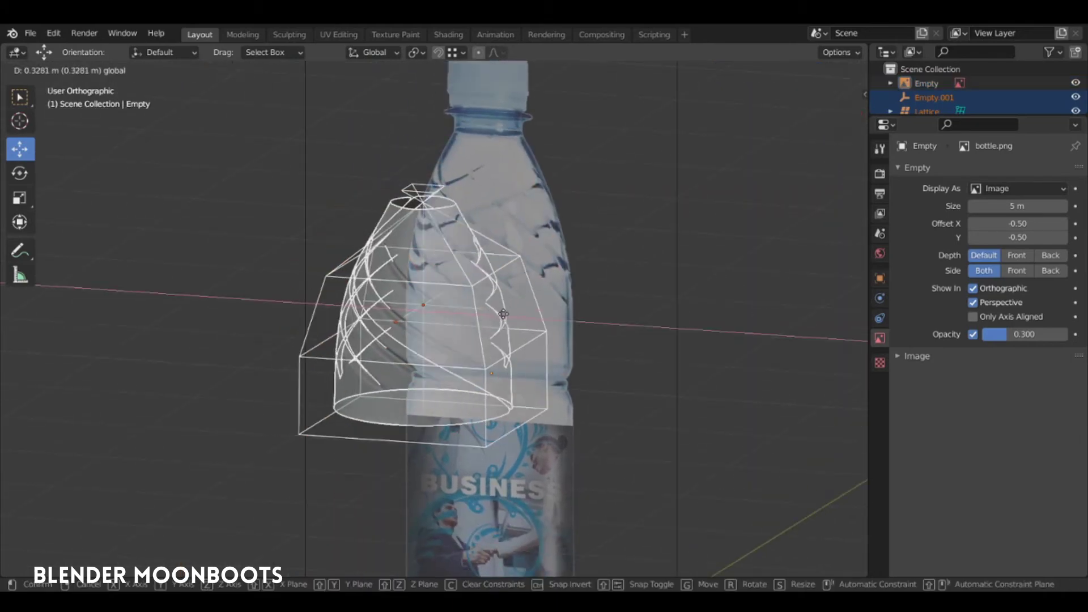
key(KP_1)
- Reframe the view on the grooved body and show the Plane's modifier stack
shift+middle_drag(762, 304, 600, 242)
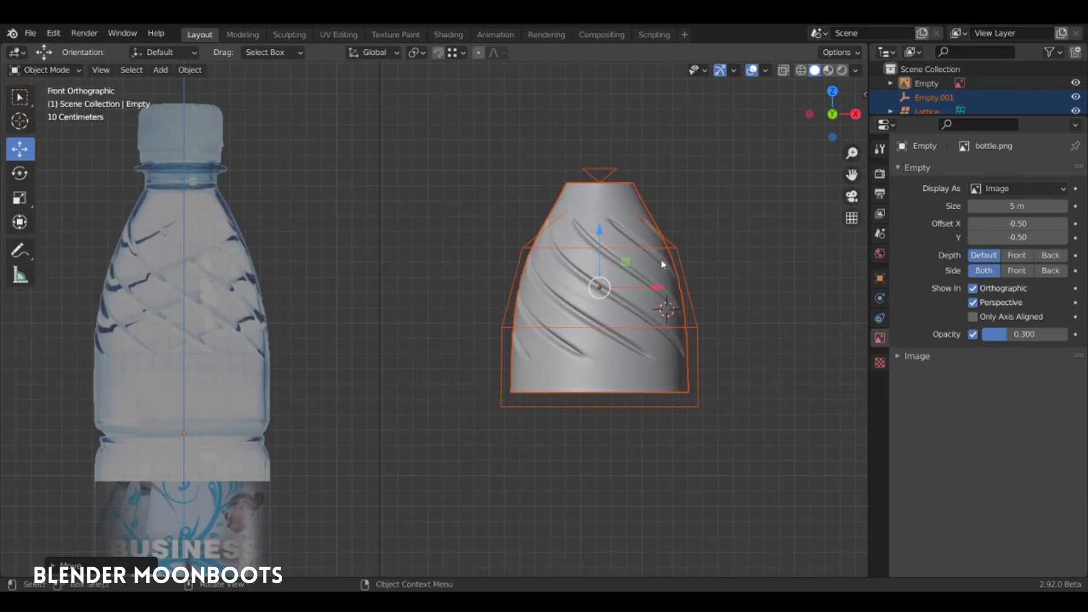
scroll(599, 243, up, 2)
shift+middle_drag(662, 235, 504, 280)
scroll(577, 255, up, 2)
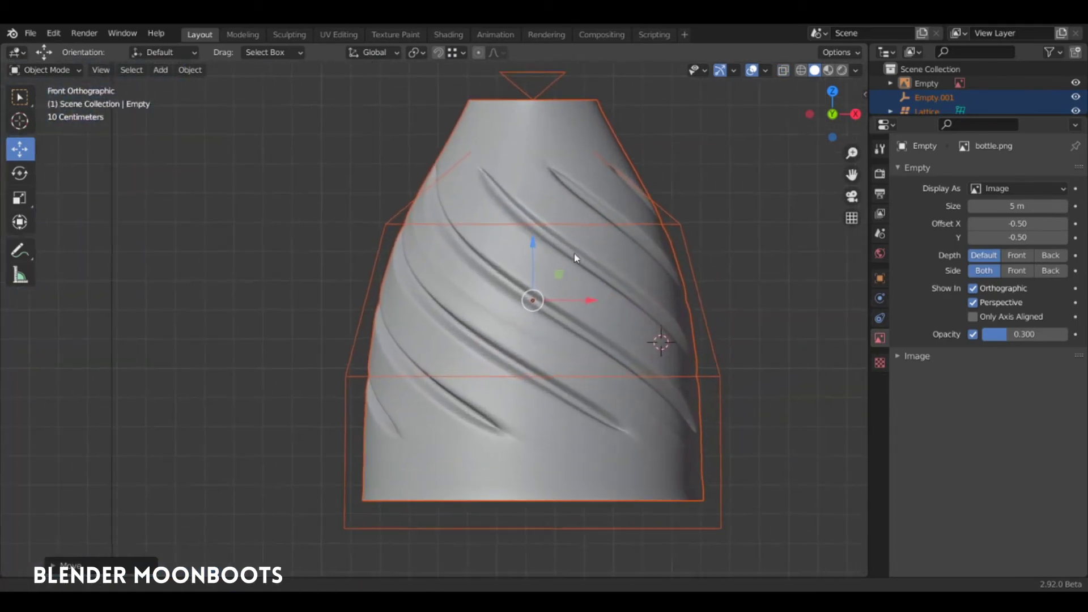
scroll(586, 266, down, 1)
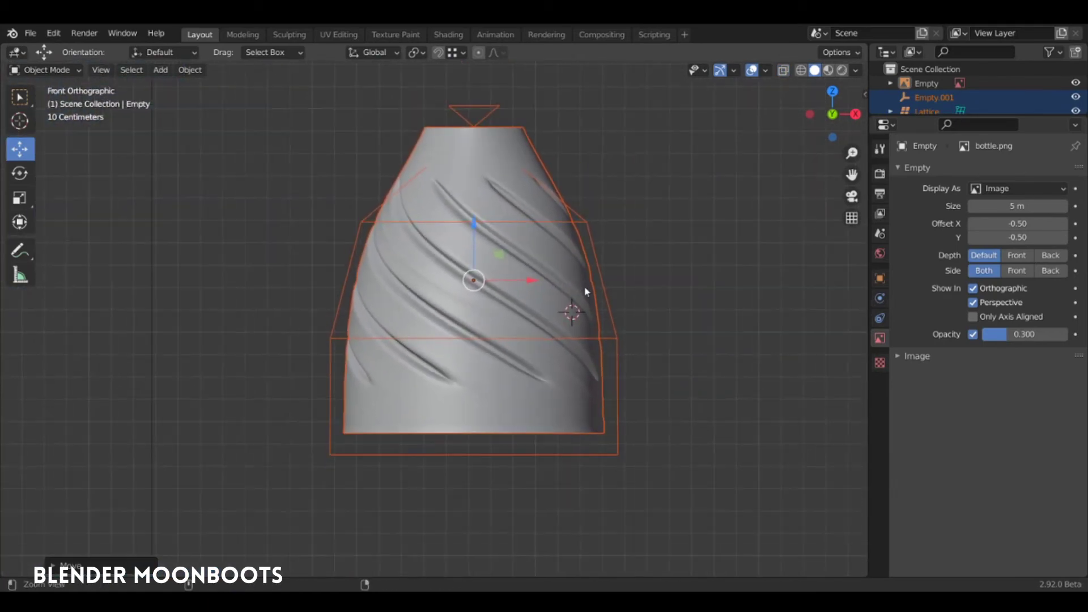
mouse_move(524, 300)
shift+middle_down()
mouse_move(766, 277)
mouse_move(786, 302)
mouse_move(655, 312)
mouse_move(774, 314)
shift+middle_up()
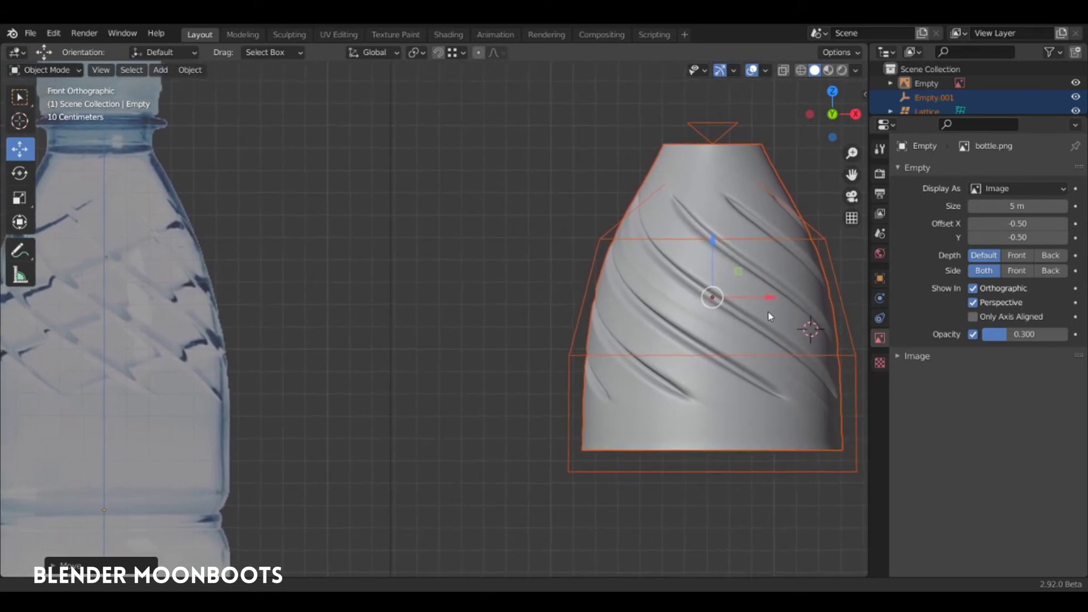
scroll(767, 312, up, 1)
mouse_move(768, 311)
shift+middle_down()
mouse_move(573, 327)
mouse_move(559, 301)
shift+middle_up()
scroll(560, 300, up, 2)
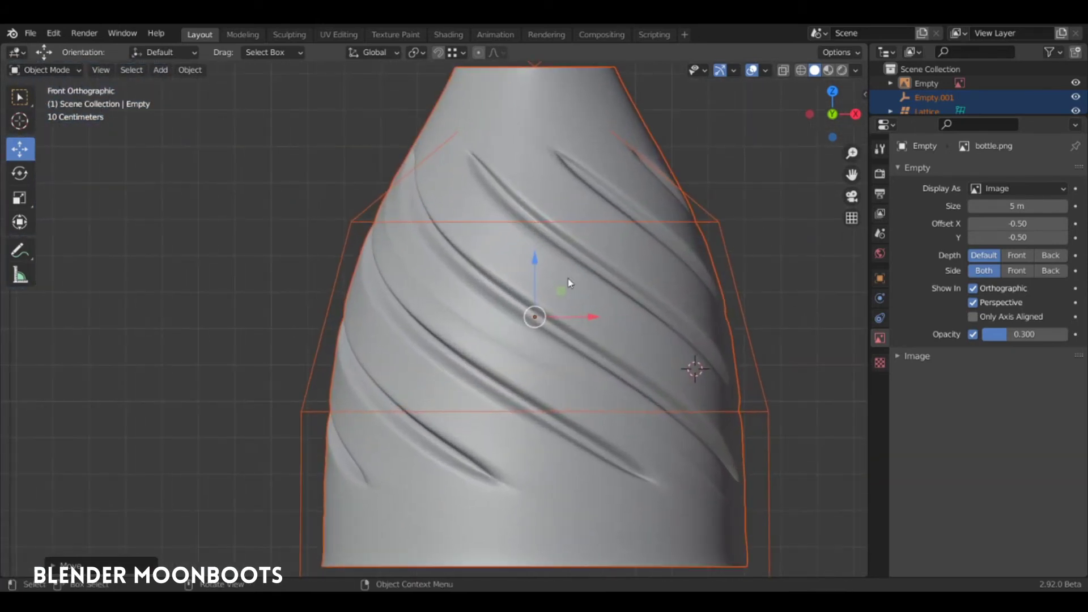
click(595, 286)
click(881, 299)
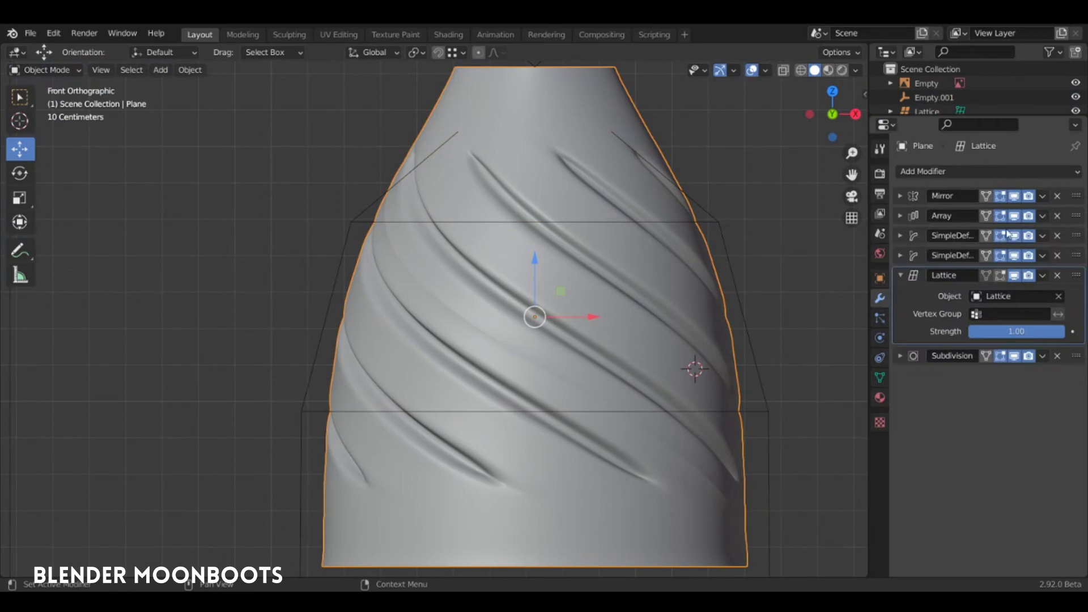
- Hide the Array, SimpleDeform, Lattice and Subdivision modifiers in the viewport and enter Edit Mode
click(901, 276)
drag(1015, 216, 1015, 295)
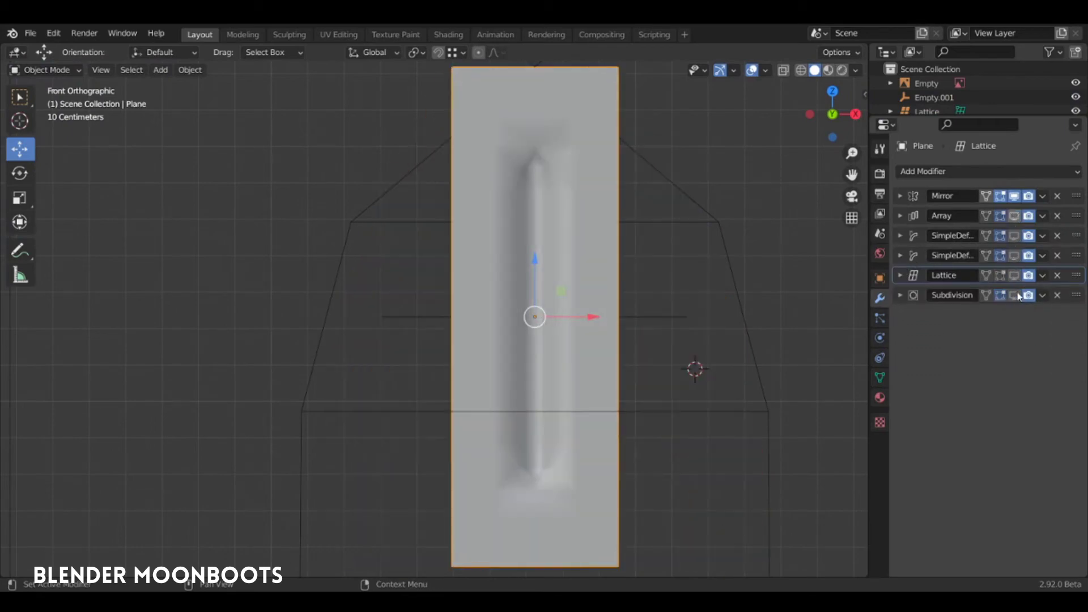
key(Tab)
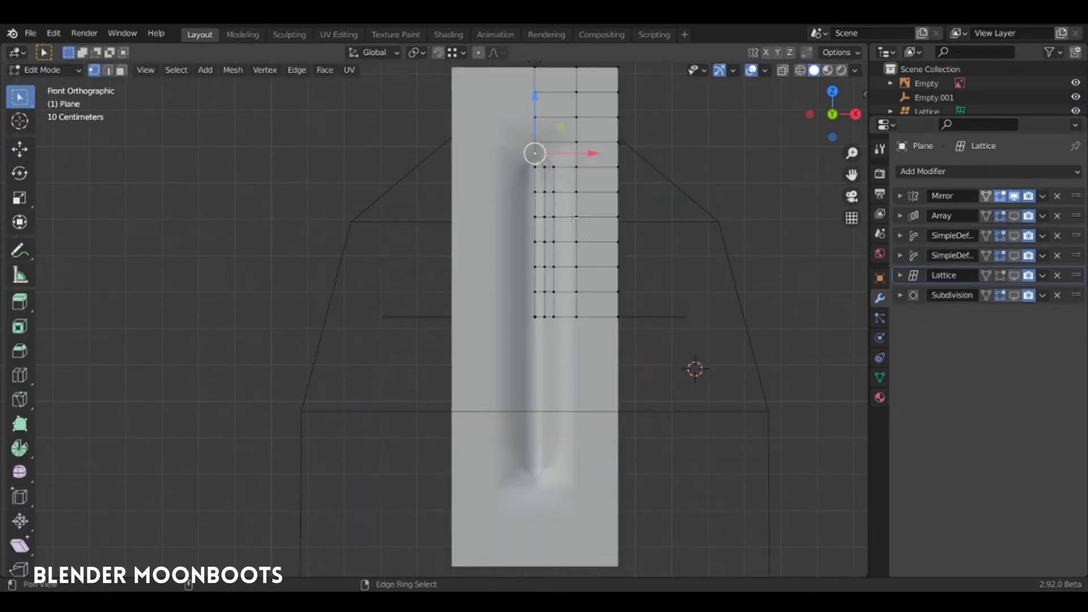
- Select a vertical column of strip vertices and shift it slightly to the right
shift+middle_drag(586, 245, 612, 206)
click(611, 208)
ctrl+click(611, 358)
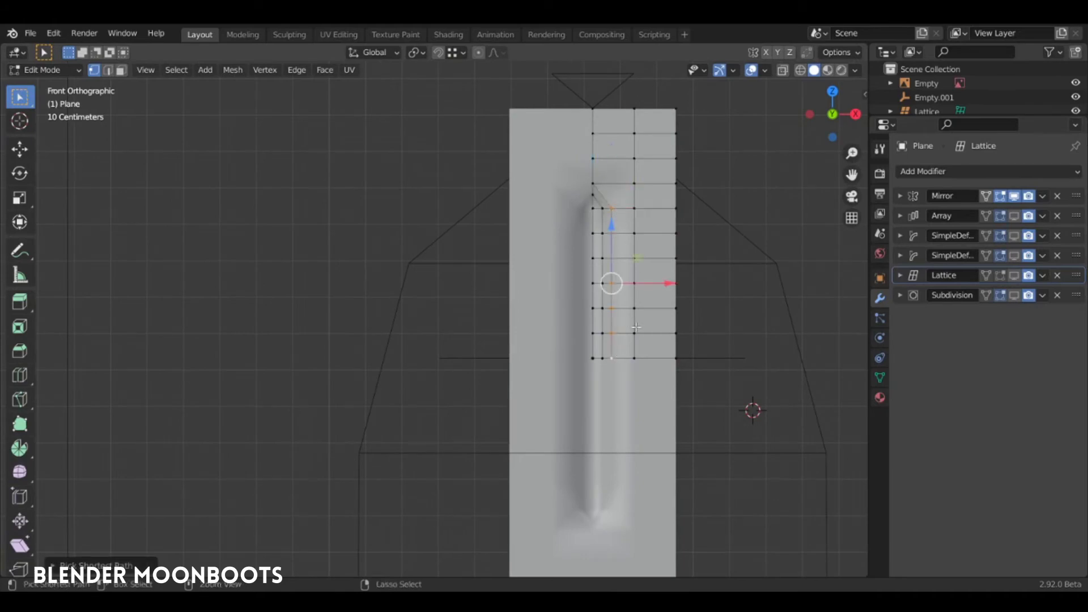
drag(675, 284, 680, 281)
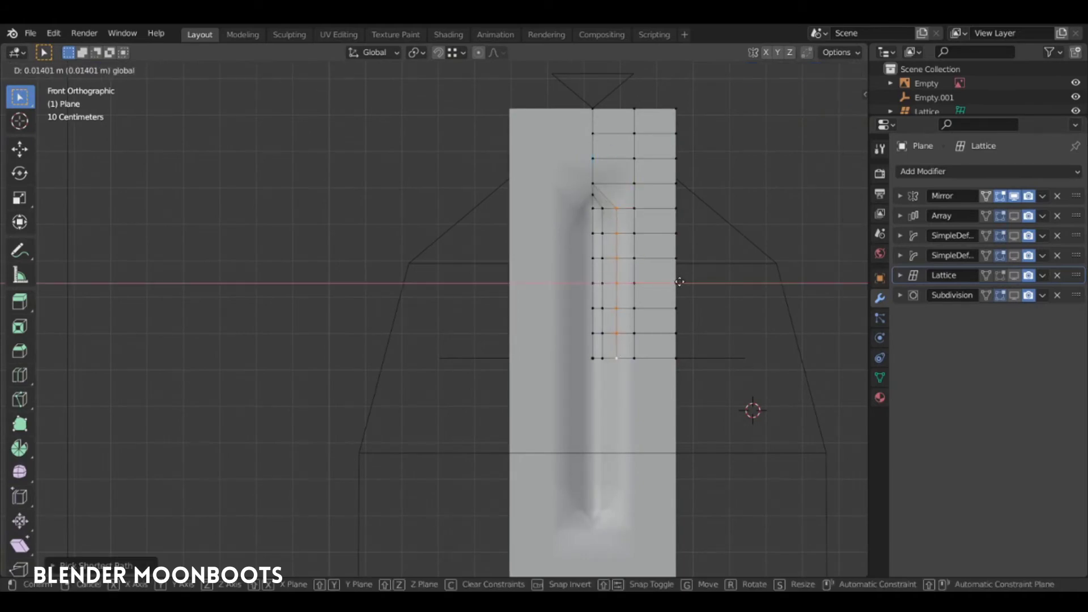
click(679, 282)
- Knife a new vertical edge from the strip's bottom edge up to its top vertex
shift+middle_drag(595, 286, 615, 321)
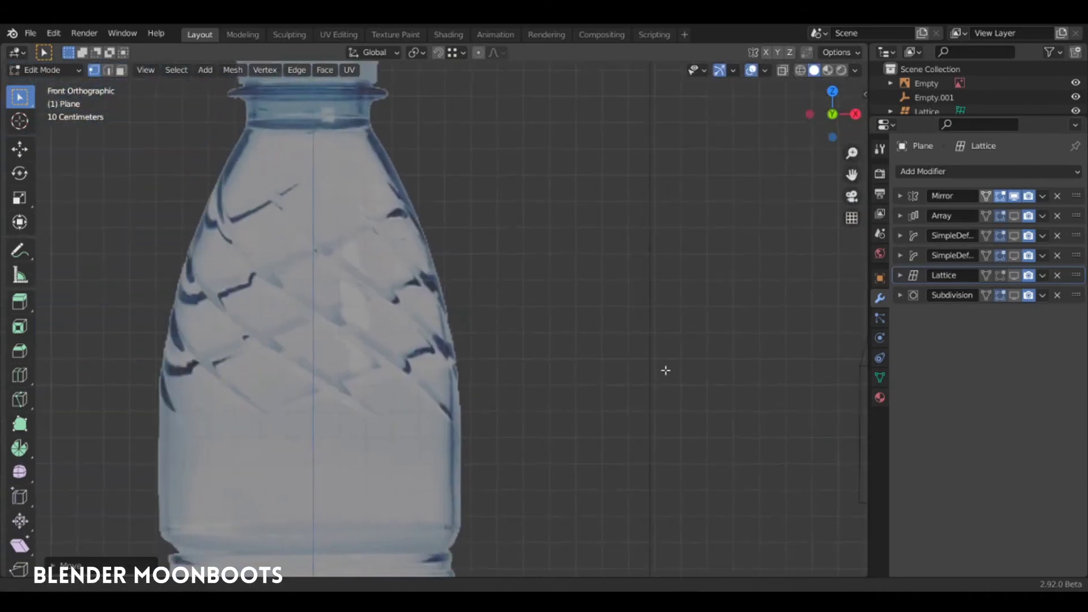
ctrl+middle_drag(665, 370, 446, 252)
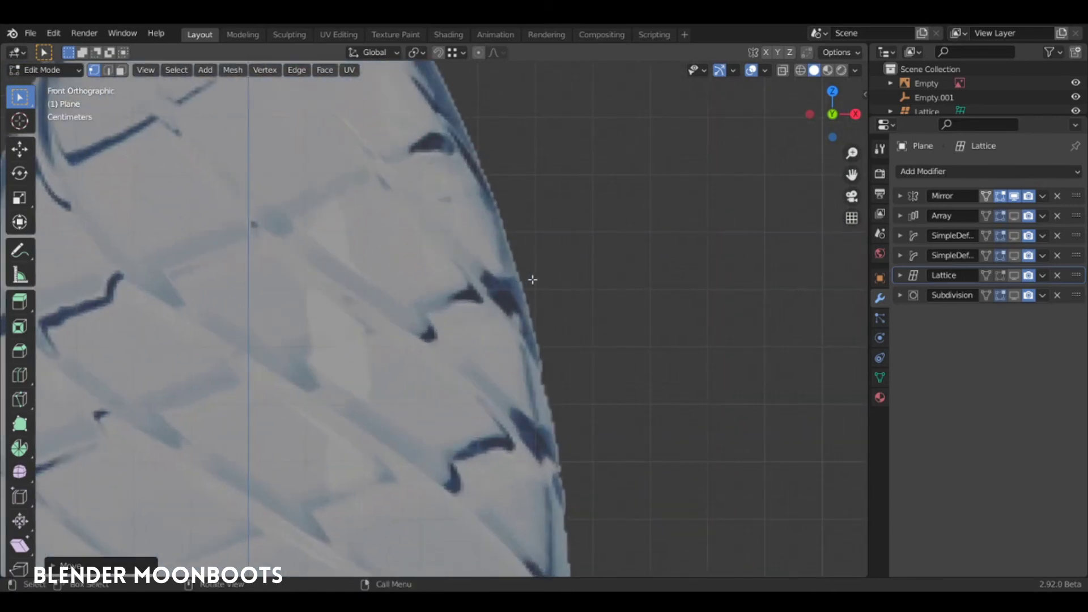
scroll(533, 279, down, 5)
scroll(586, 323, up, 4)
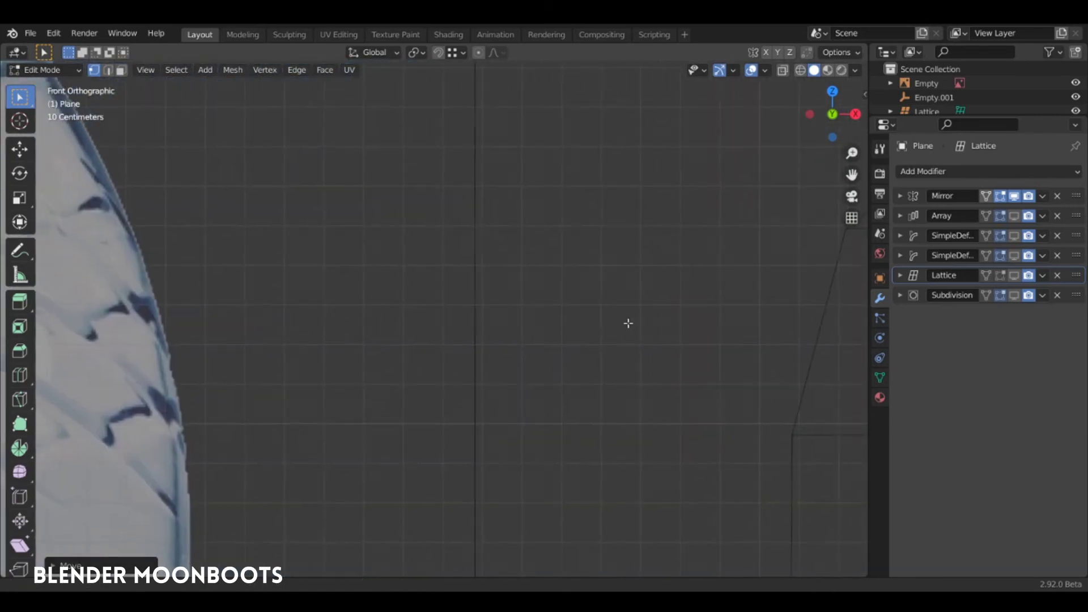
ctrl+scroll(641, 317, down, 4)
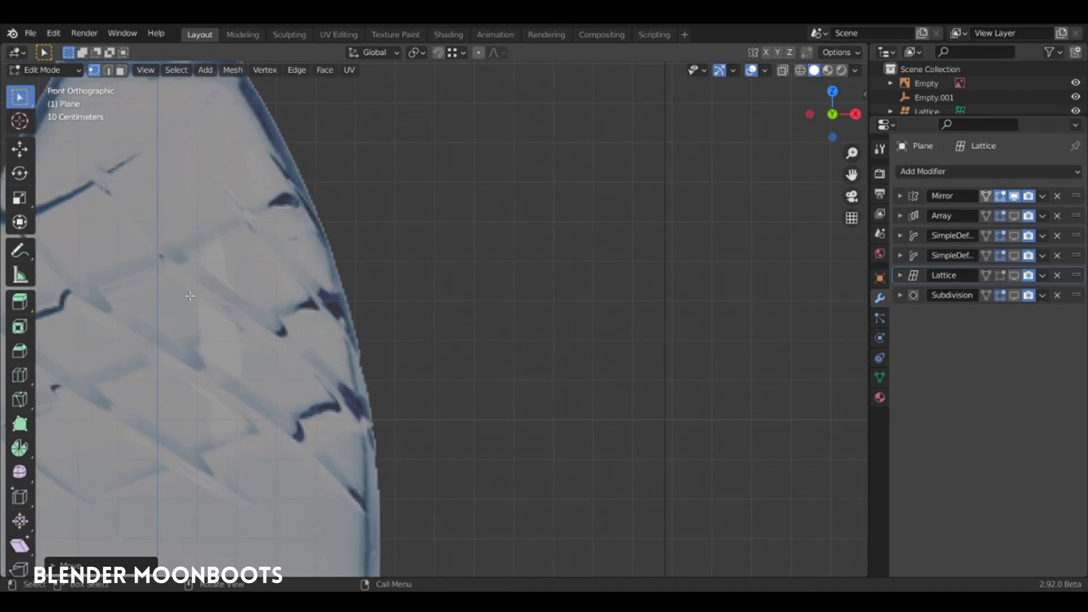
key(KP_Decimal)
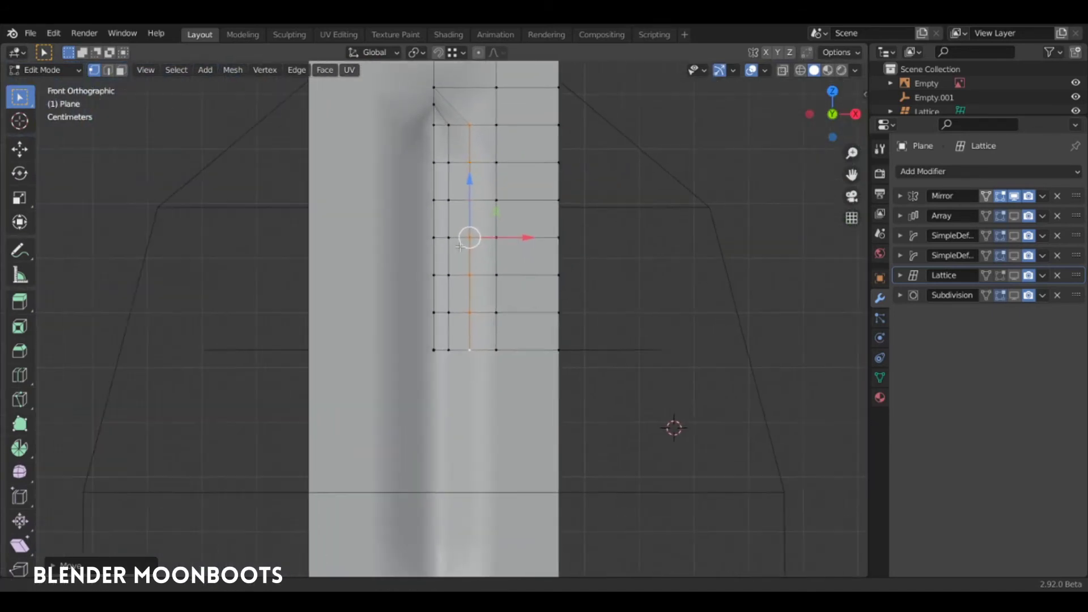
scroll(463, 279, up, 1)
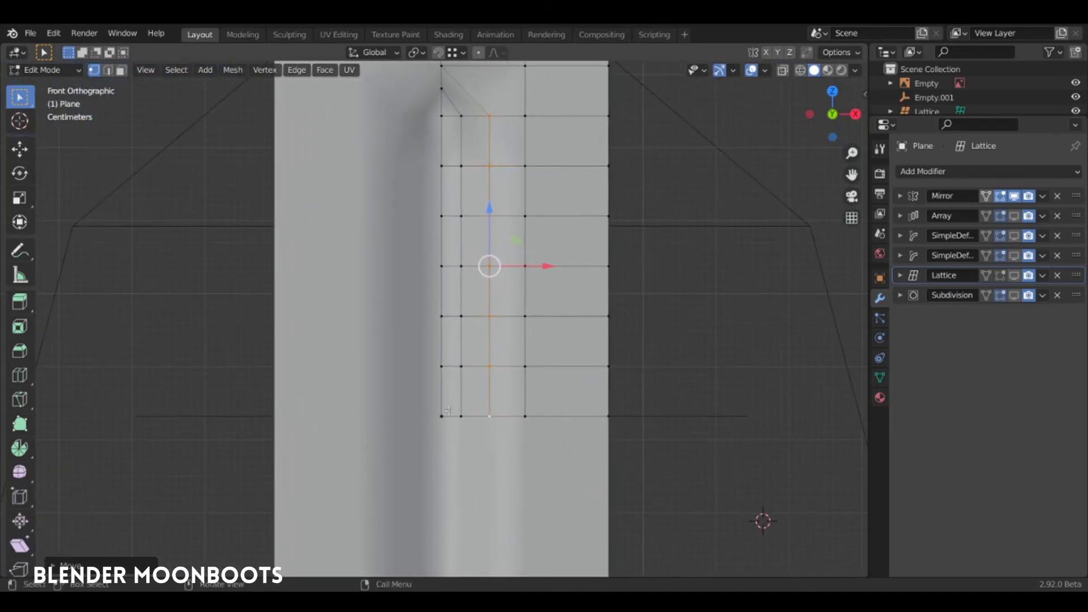
key(k)
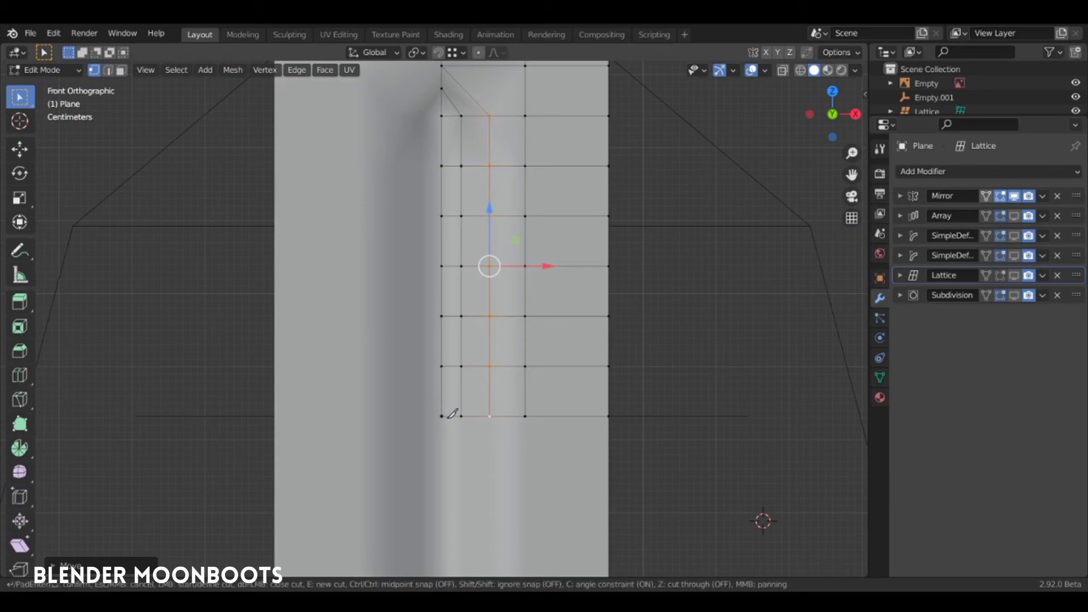
click(449, 417)
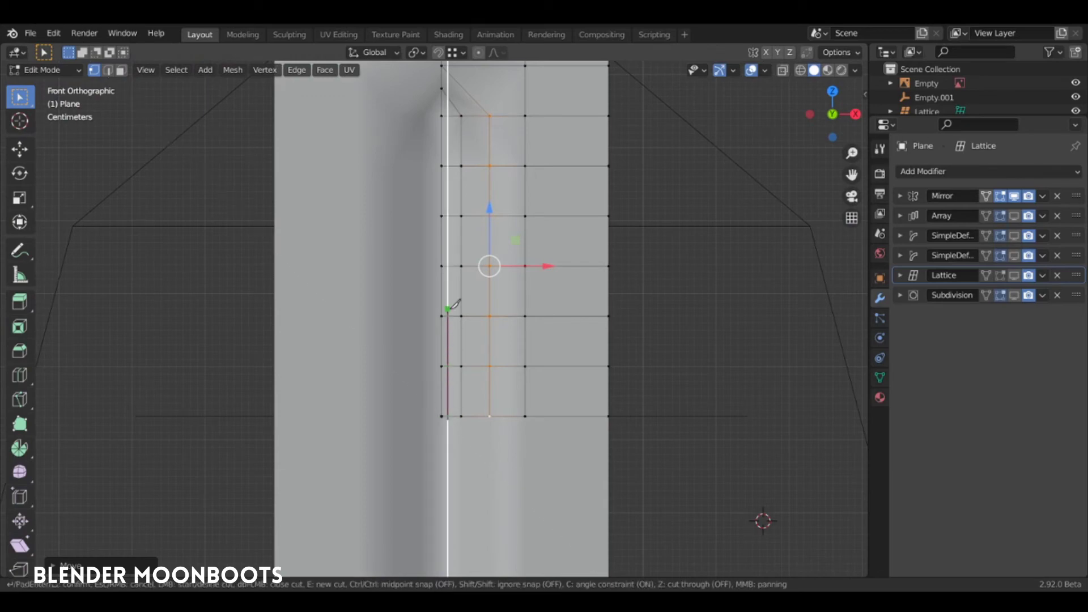
click(448, 116)
key(Return)
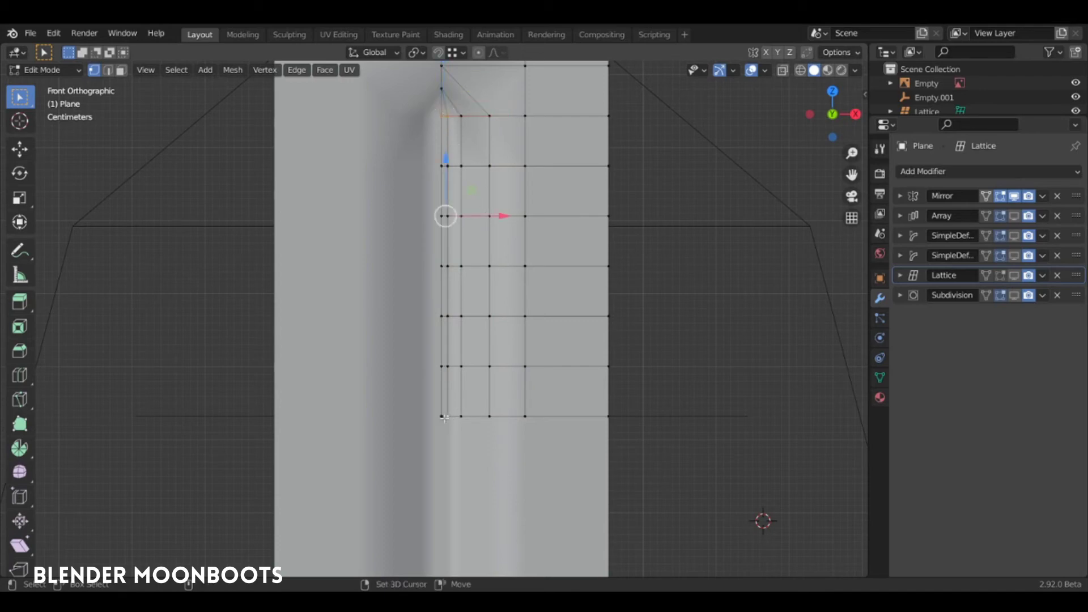
- Move the left edge column about 0.0063 m along Y and return to Object Mode
ctrl+click(443, 163)
ctrl+click(453, 359)
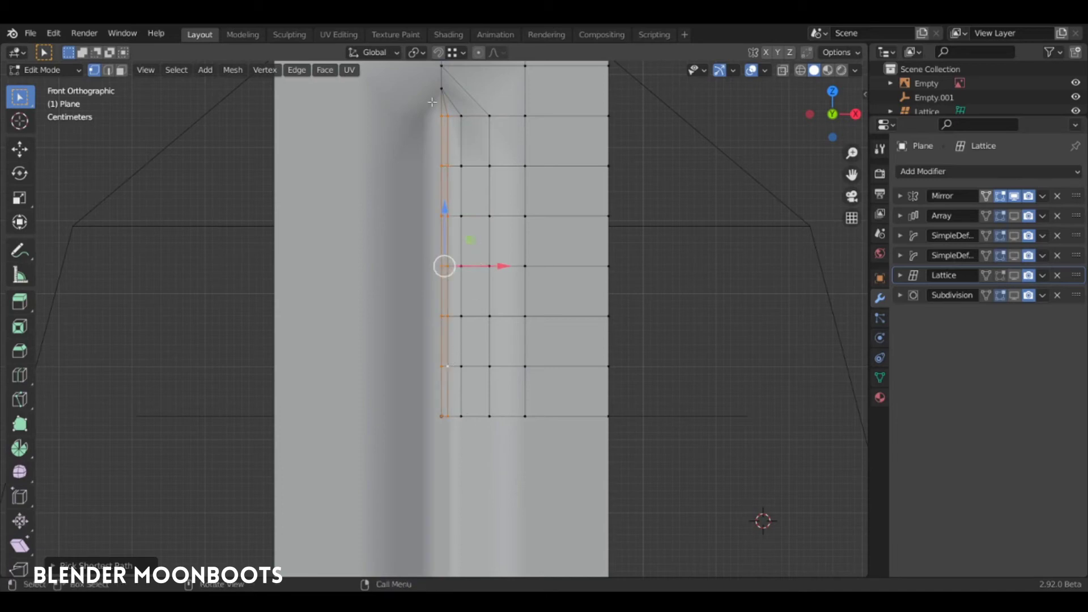
middle_drag(431, 102, 425, 224)
key(g)
key(y)
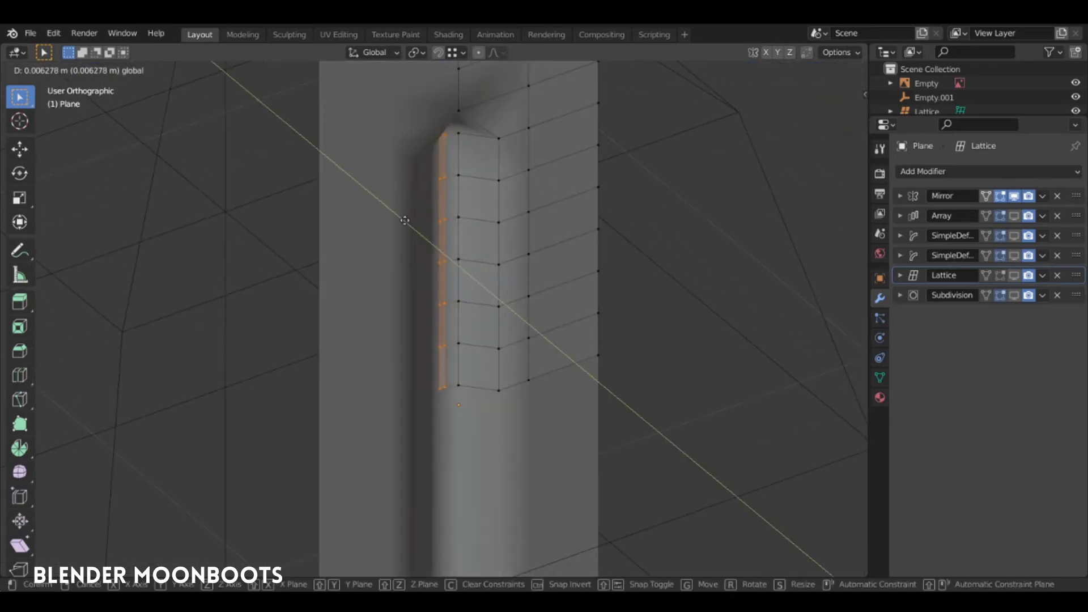
click(403, 220)
key(Tab)
- Turn viewport display back on for all modifiers to show the full twisted bottle
scroll(493, 261, down, 5)
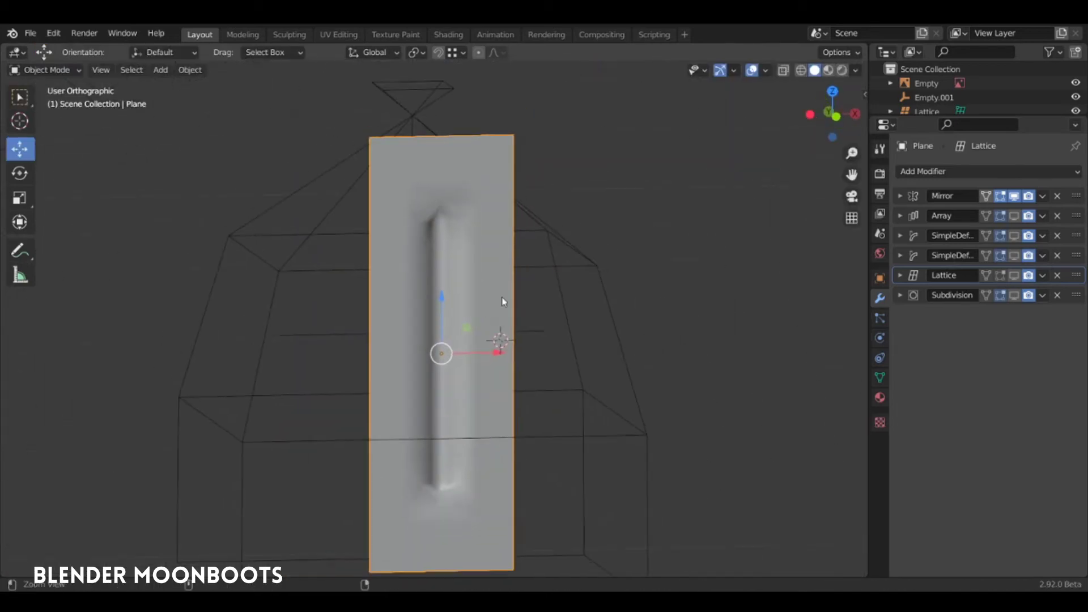
drag(1019, 216, 1014, 294)
mouse_move(600, 332)
middle_down()
mouse_move(495, 348)
mouse_move(507, 340)
middle_up()
scroll(450, 284, up, 1)
scroll(456, 253, up, 1)
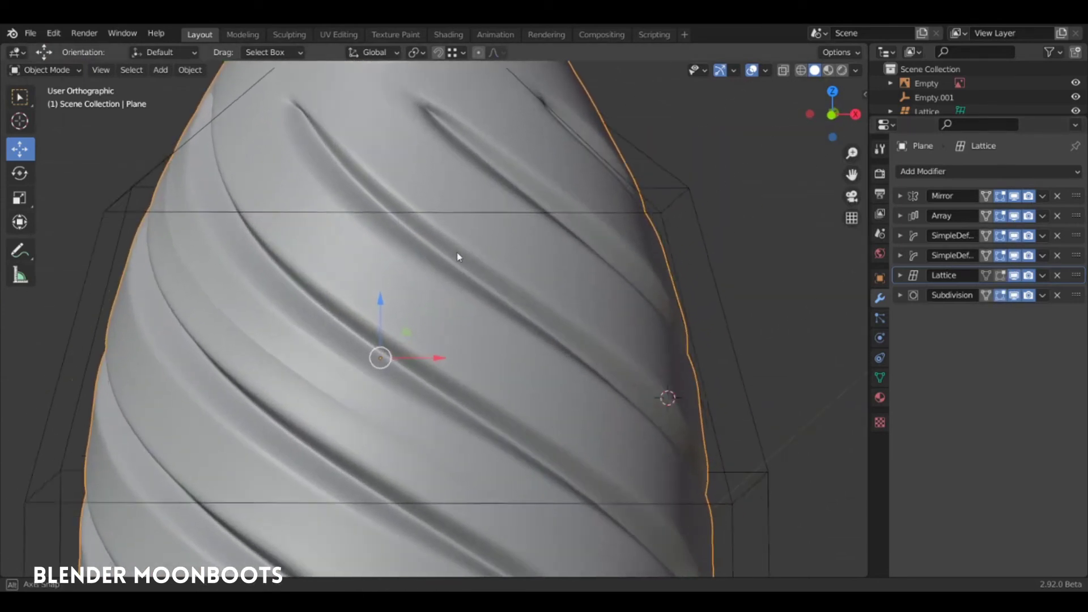
scroll(454, 253, up, 1)
scroll(450, 253, down, 2)
mouse_move(449, 299)
middle_down()
mouse_move(469, 342)
mouse_move(398, 334)
mouse_move(466, 306)
mouse_move(437, 270)
middle_up()
- In Edit Mode, select a groove vertex column and slide it sideways along X
key(Tab)
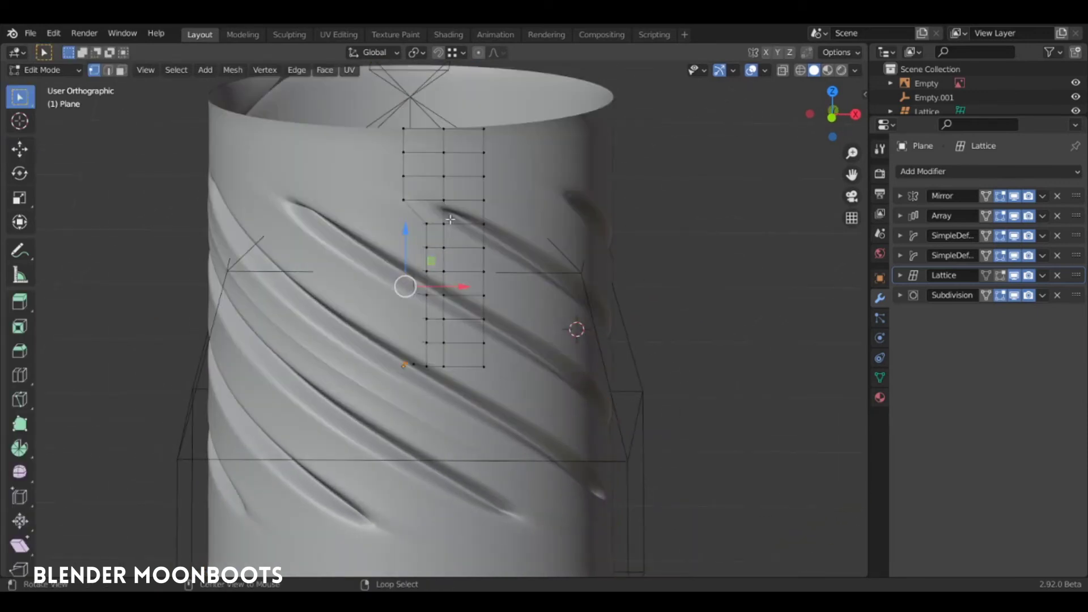
ctrl+click(448, 366)
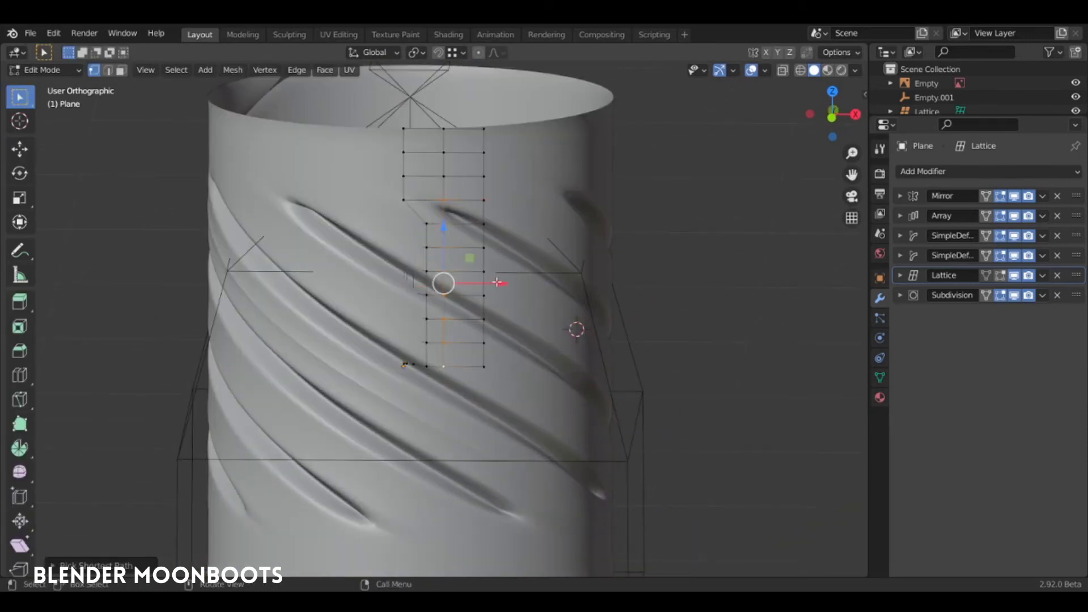
drag(501, 284, 509, 283)
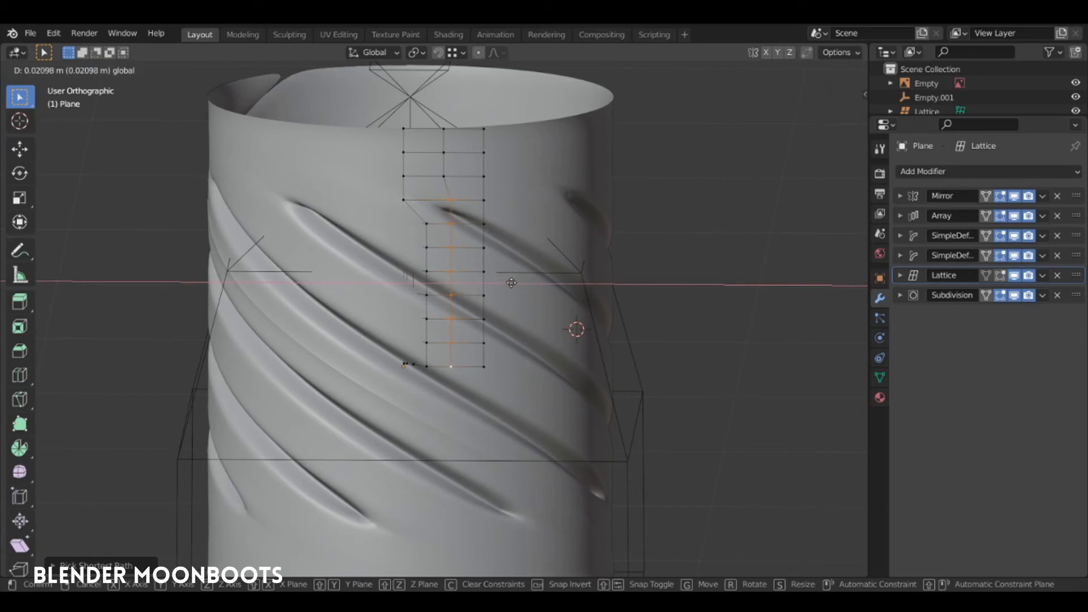
click(511, 283)
middle_drag(512, 283, 517, 263)
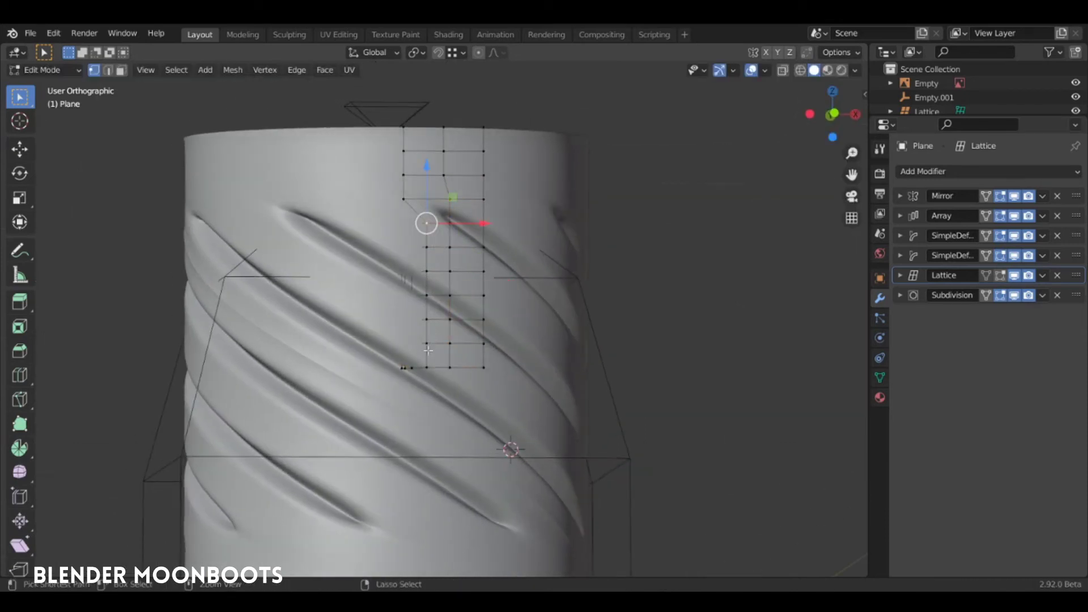
drag(506, 284, 500, 291)
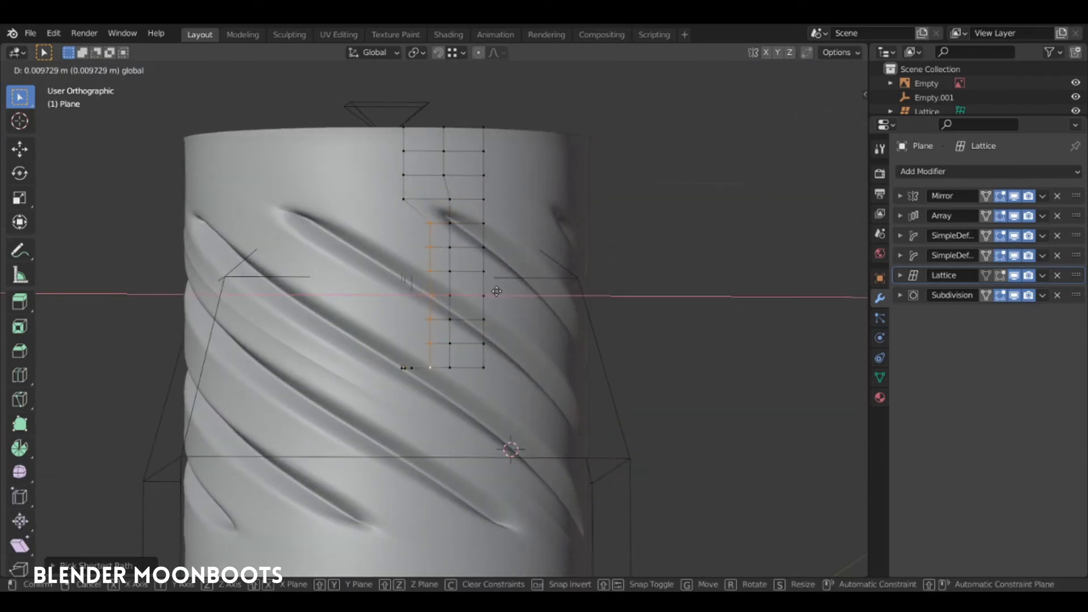
click(496, 291)
- Slide another vertex column left along X, then return to Object Mode
click(450, 223)
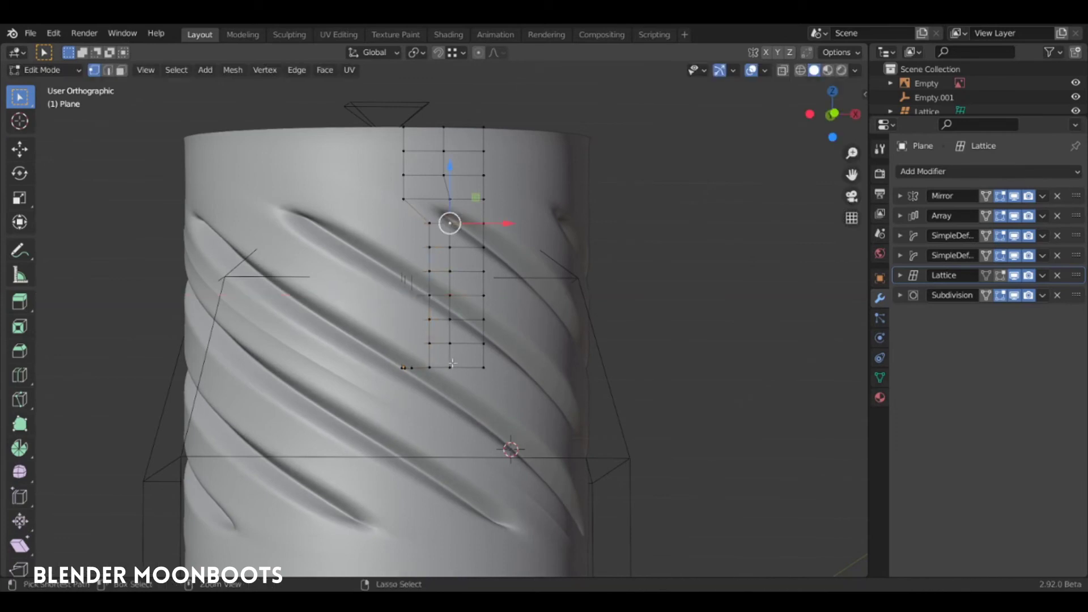
ctrl+click(453, 365)
key(g)
key(x)
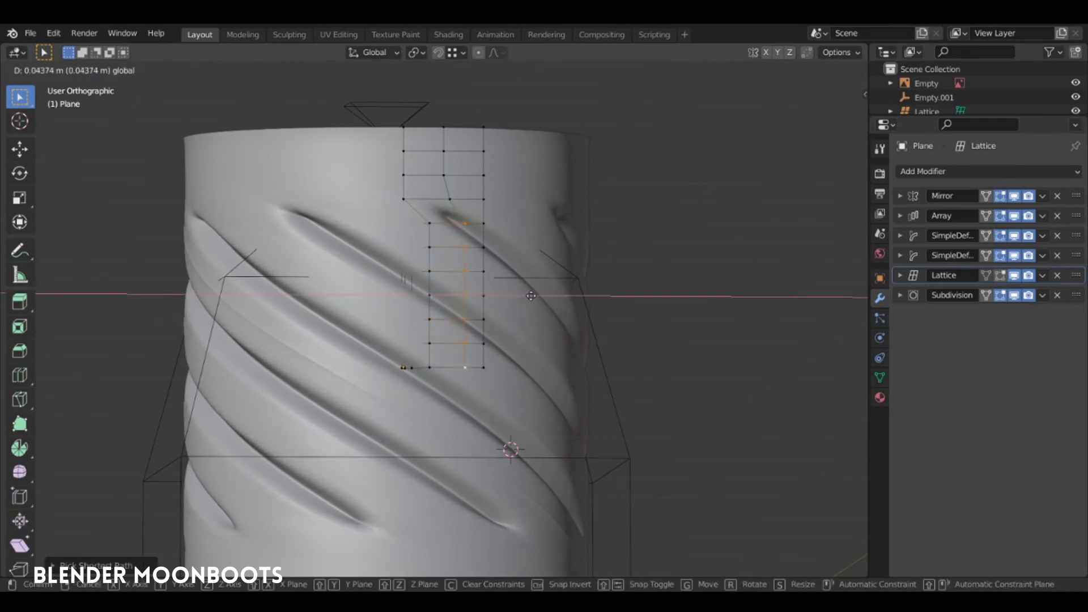
drag(531, 296, 522, 298)
click(520, 299)
key(Tab)
mouse_move(512, 347)
middle_down()
mouse_move(495, 364)
mouse_move(491, 407)
mouse_move(511, 330)
mouse_move(498, 323)
mouse_move(571, 321)
mouse_move(522, 332)
mouse_move(493, 238)
middle_up()
- In front view, select the vase, its lattice and empty together and duplicate them
scroll(488, 224, up, 4)
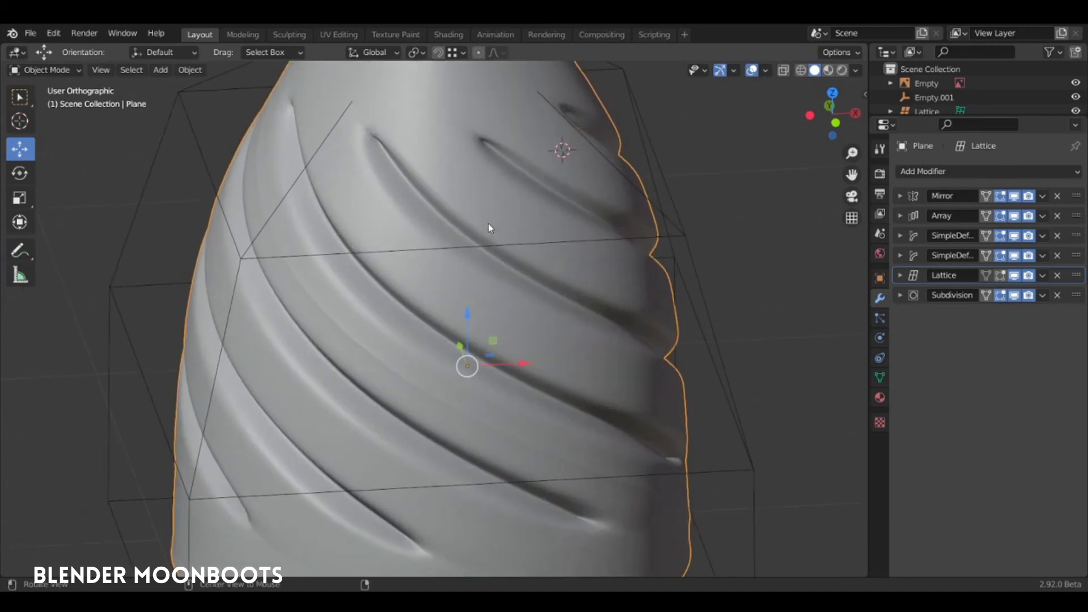
scroll(494, 170, down, 3)
scroll(487, 227, down, 1)
scroll(493, 255, down, 3)
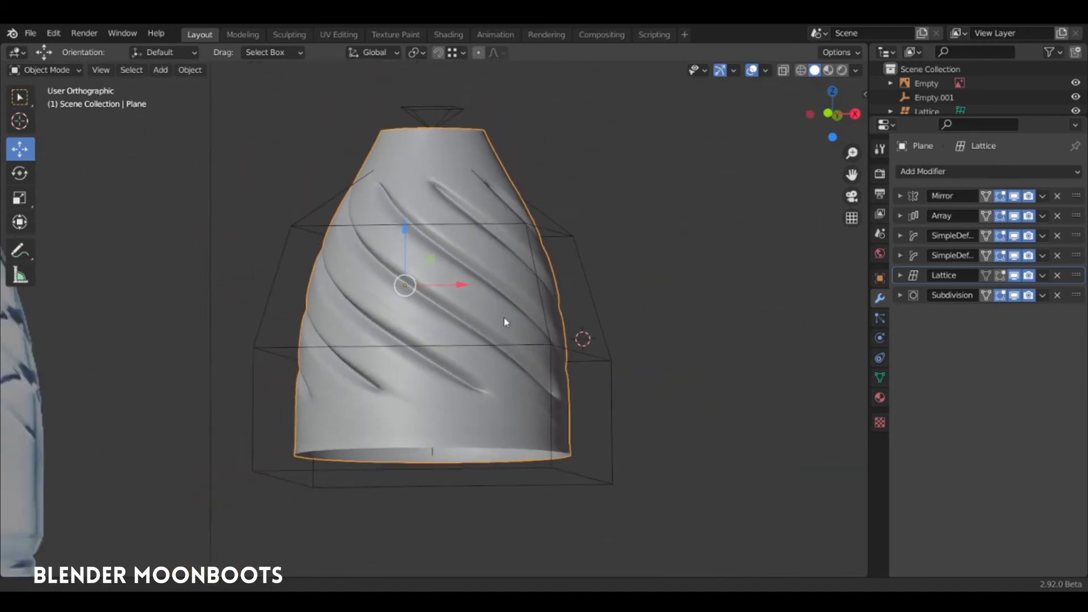
mouse_move(507, 322)
middle_down()
mouse_move(510, 364)
mouse_move(548, 311)
mouse_move(578, 304)
mouse_move(539, 261)
mouse_move(488, 236)
middle_up()
key(KP_1)
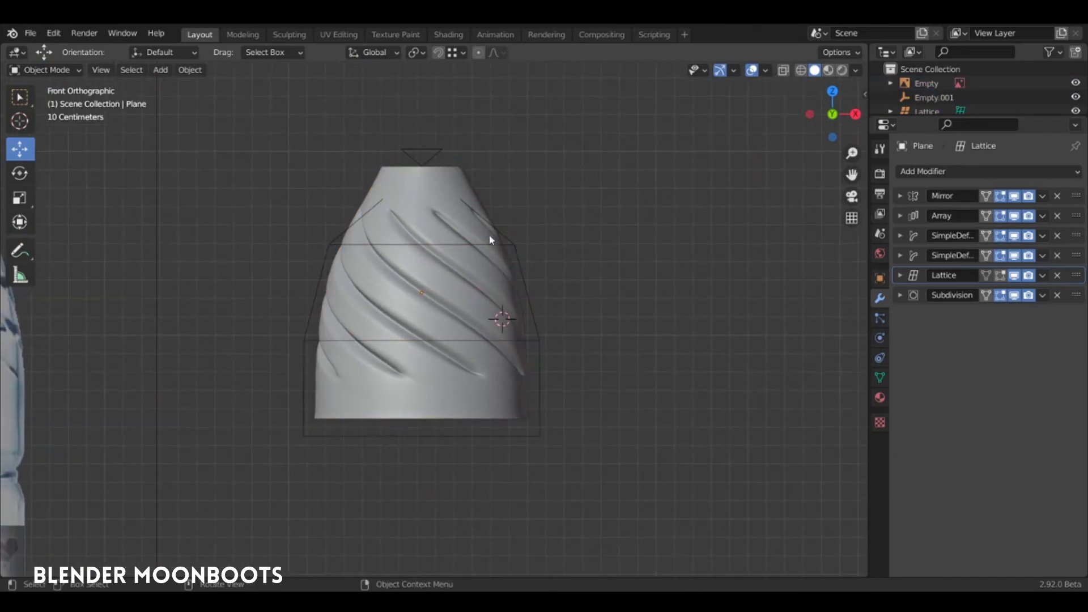
ctrl+right_drag(488, 236, 434, 222)
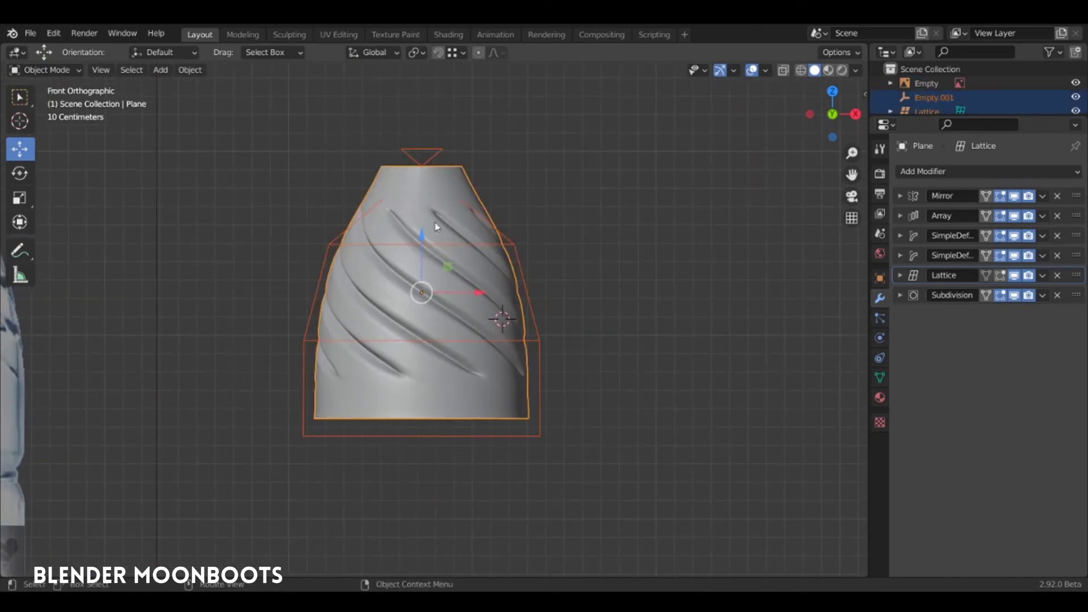
shift+middle_drag(526, 272, 440, 278)
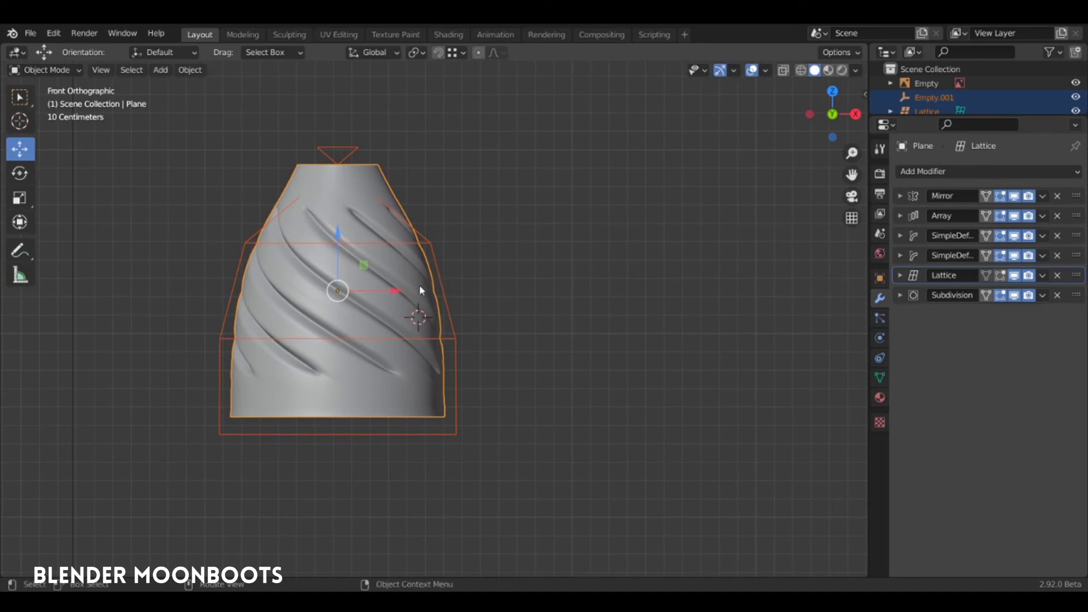
key(shift+d)
- Place the duplicate about 1.869 m along X to the right of the original
key(x)
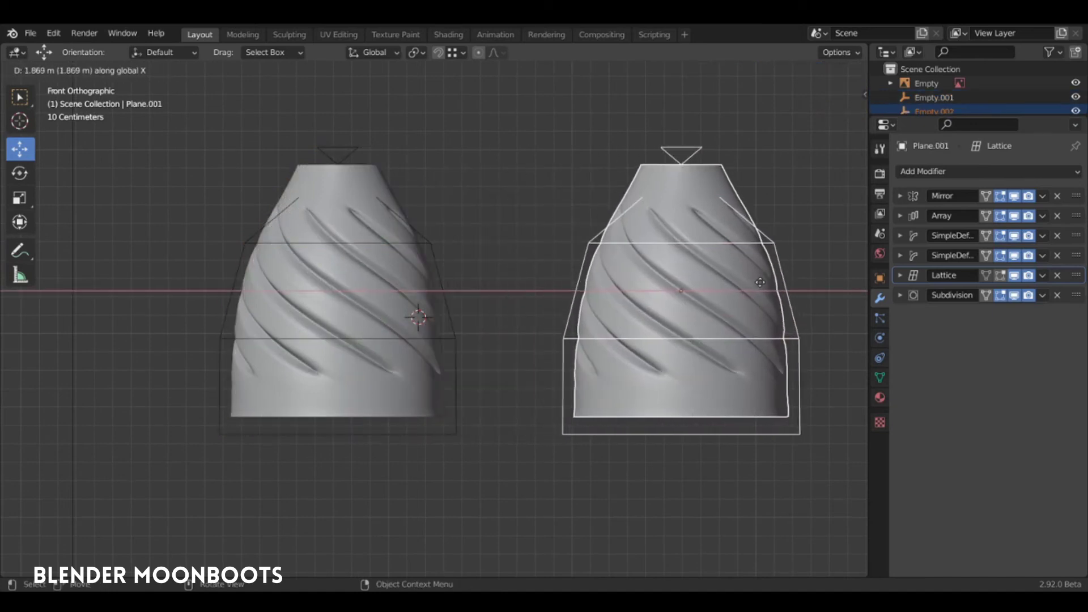
click(729, 273)
mouse_move(729, 273)
shift+middle_down()
mouse_move(660, 273)
mouse_move(649, 260)
shift+middle_up()
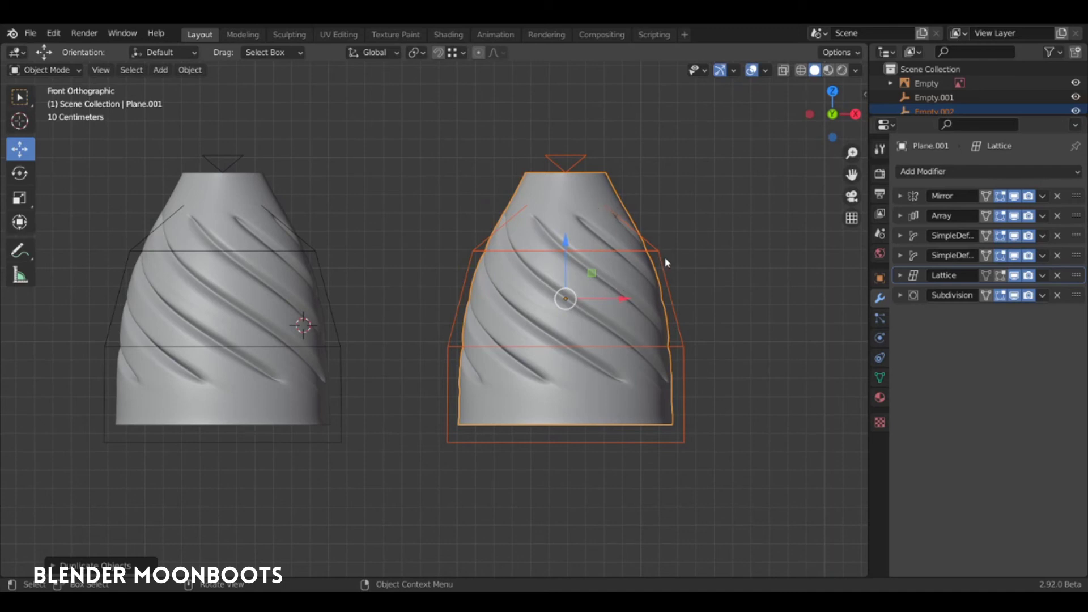
- Move the copies into a new hidden collection 'sauvegarde' and reselect the original vase
key(m)
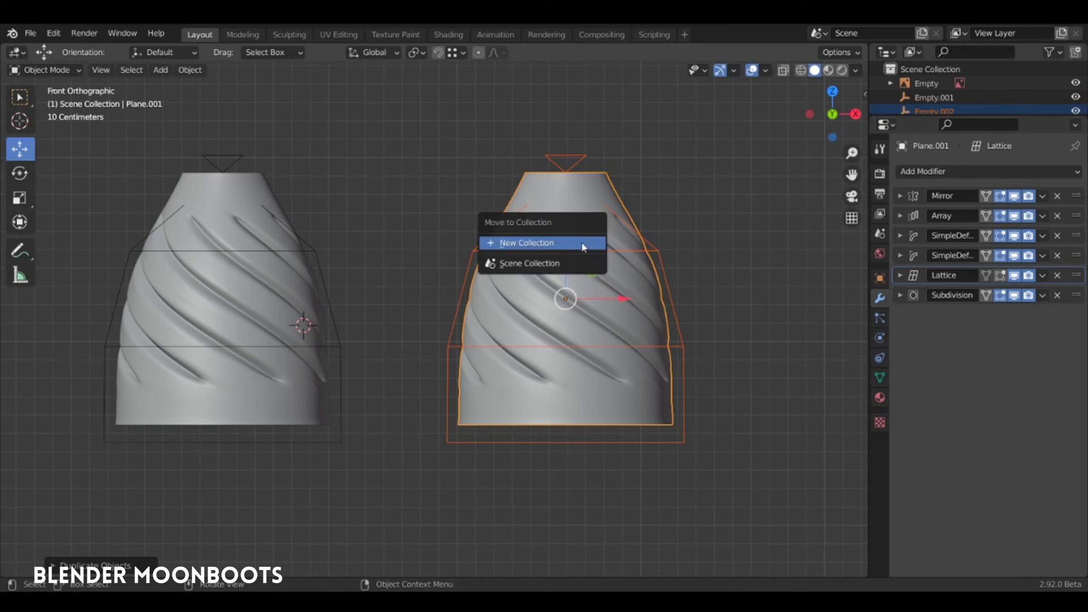
click(541, 244)
text(sauvegarde)
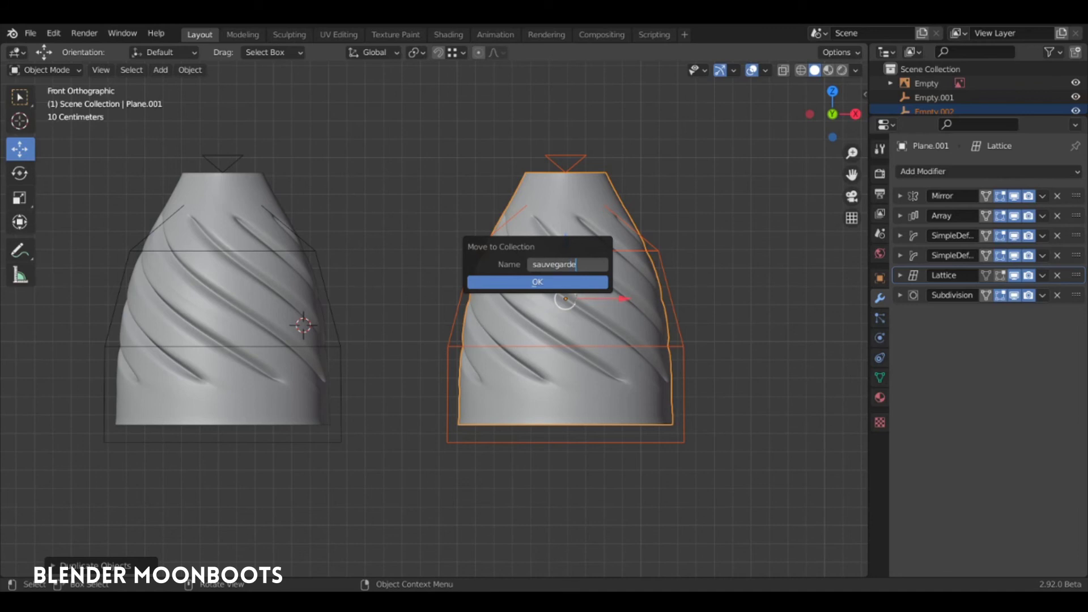
click(553, 284)
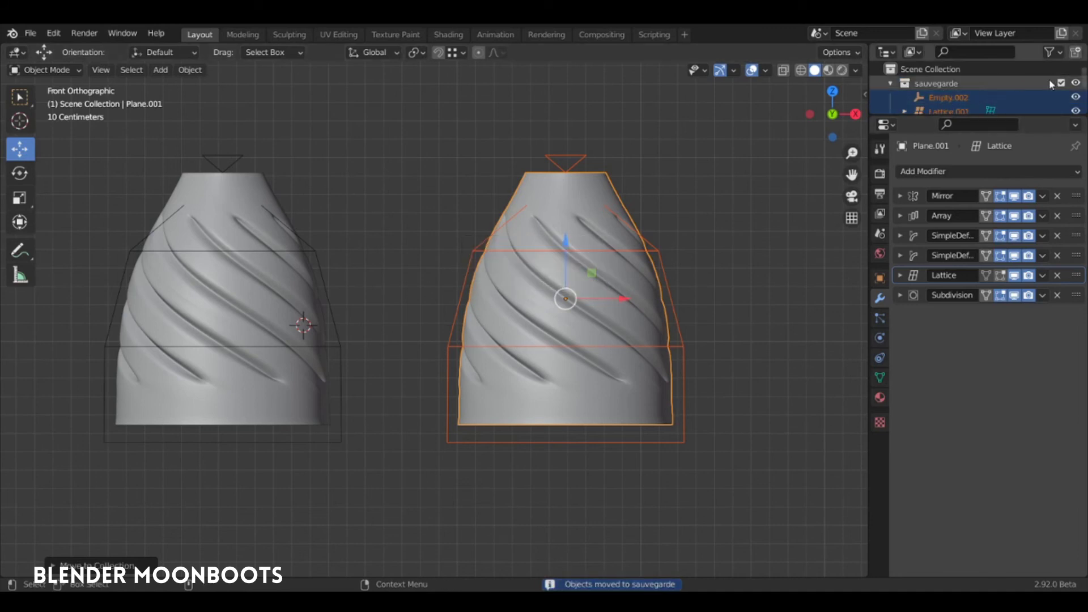
click(1062, 83)
shift+middle_drag(331, 274, 514, 271)
click(515, 271)
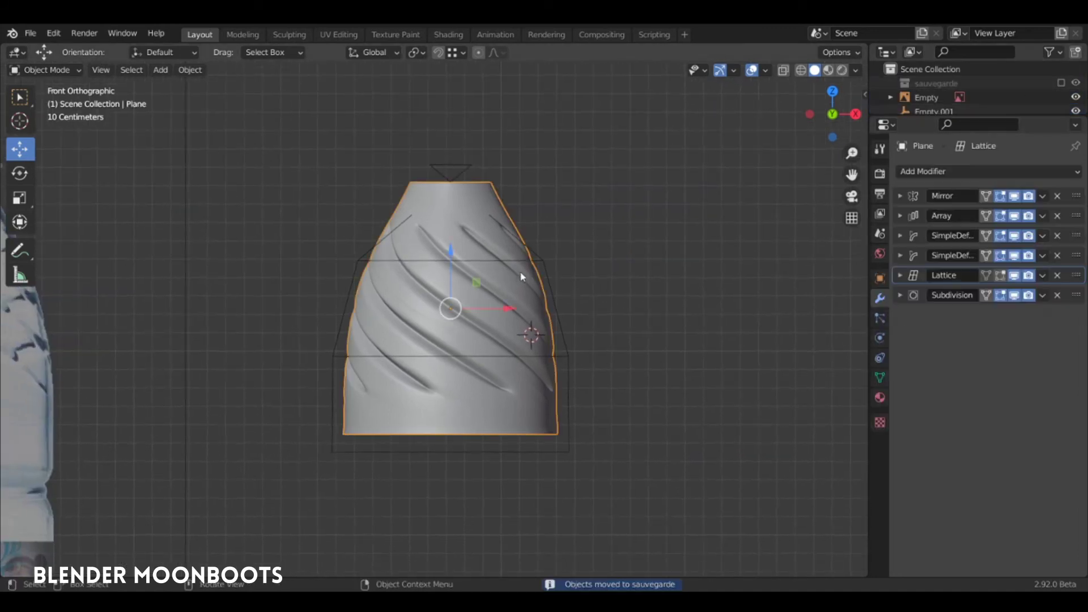
click(913, 197)
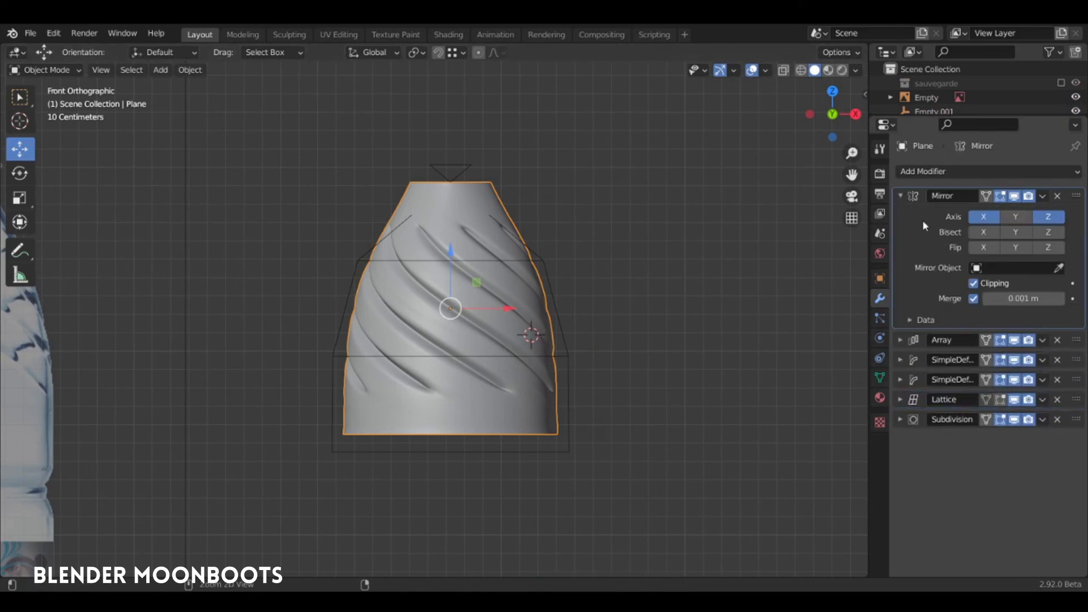
- Apply the Mirror, Array, both SimpleDeform and Lattice modifiers
key(ctrl+a)
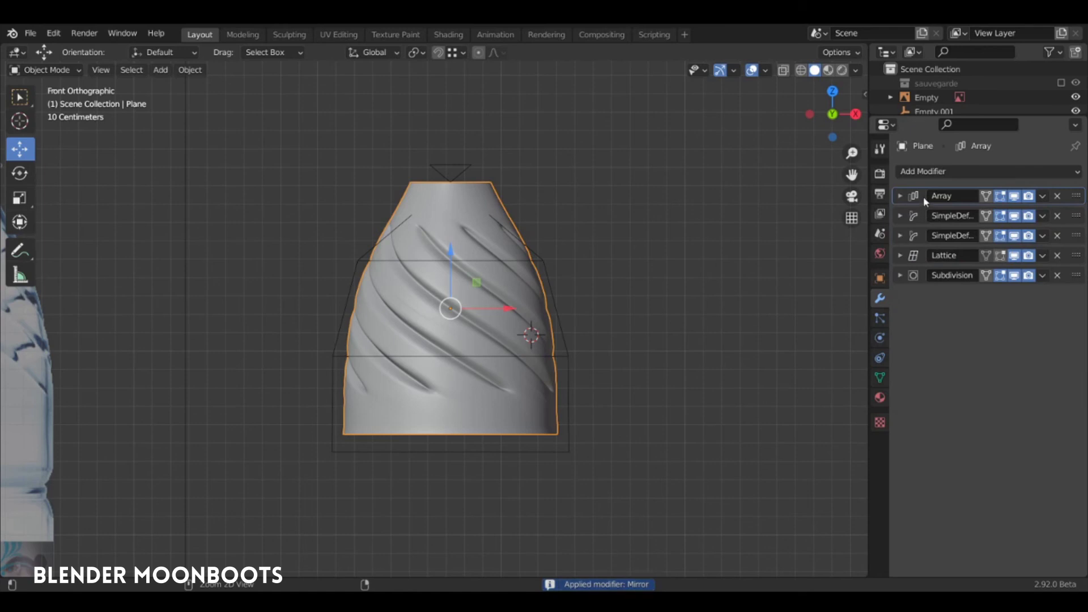
key(ctrl+a)
key(ctrl+a)
key(ctrl+a)
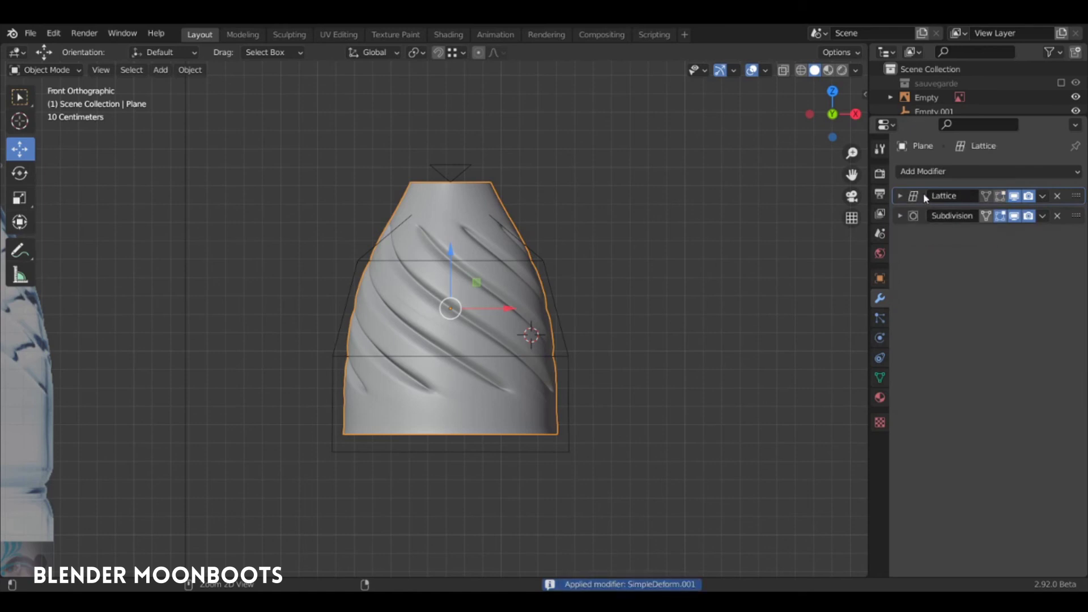
key(ctrl+a)
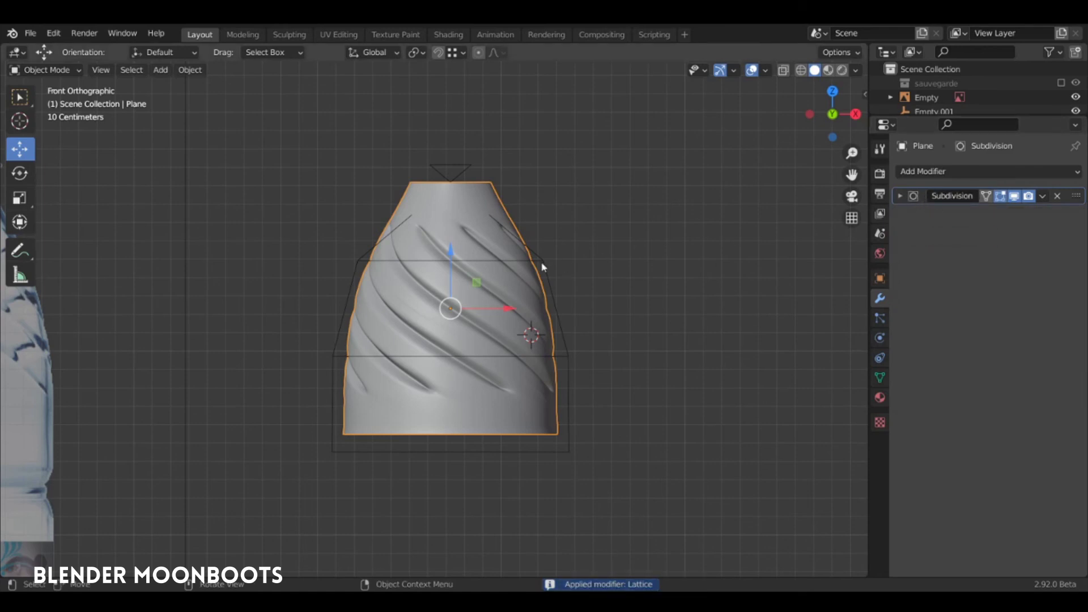
- Delete the lattice cage and Empty.001, then reselect the vase
click(567, 347)
key(x)
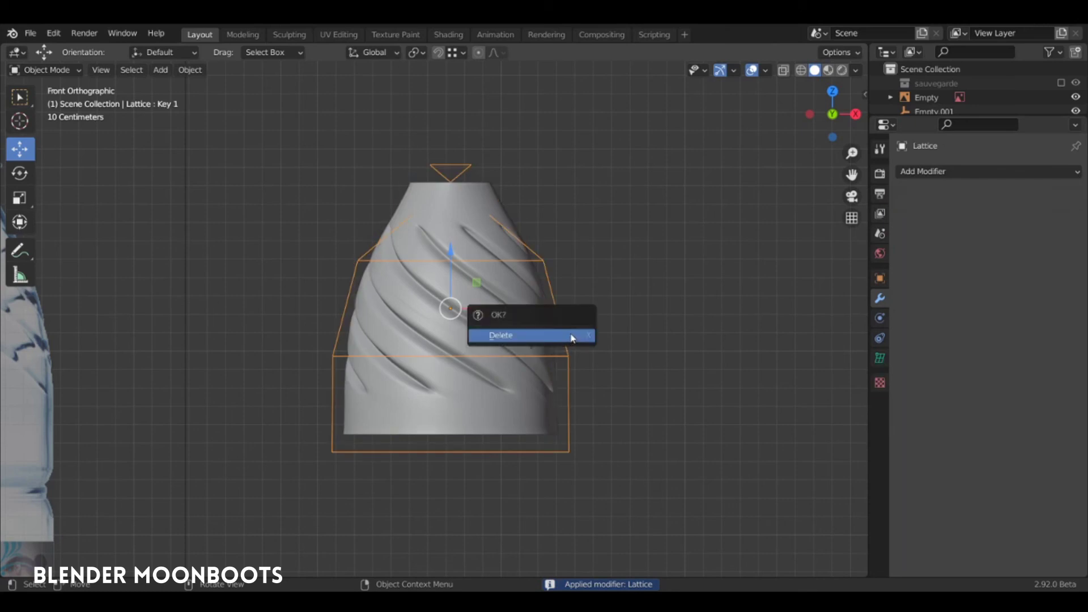
click(573, 335)
middle_drag(540, 280, 531, 383)
click(467, 265)
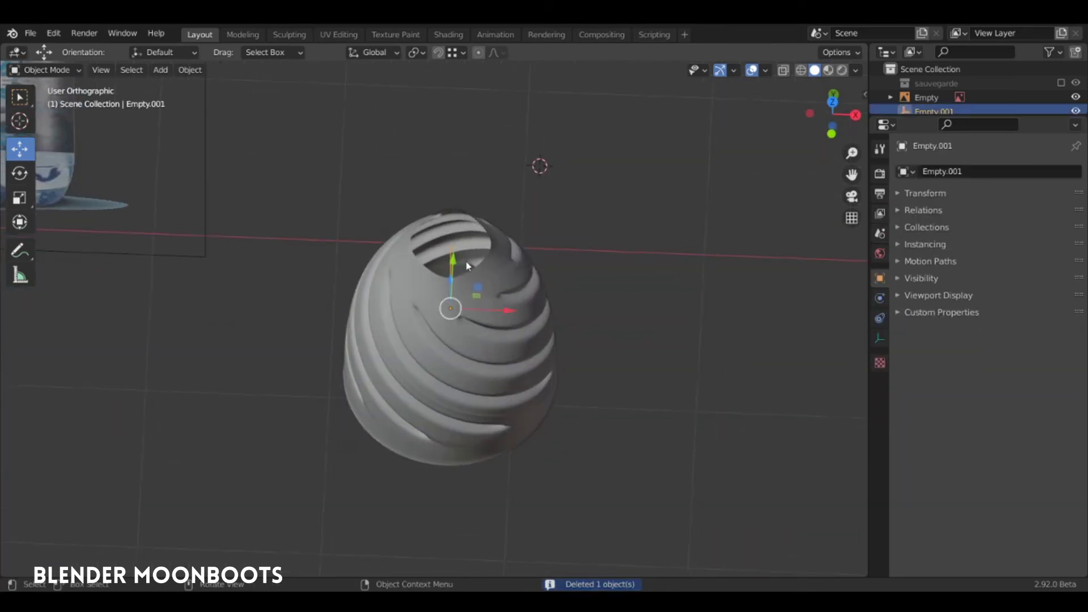
key(x)
click(567, 304)
mouse_move(560, 305)
middle_down()
mouse_move(535, 310)
mouse_move(640, 288)
mouse_move(523, 229)
middle_up()
click(534, 310)
scroll(527, 283, up, 3)
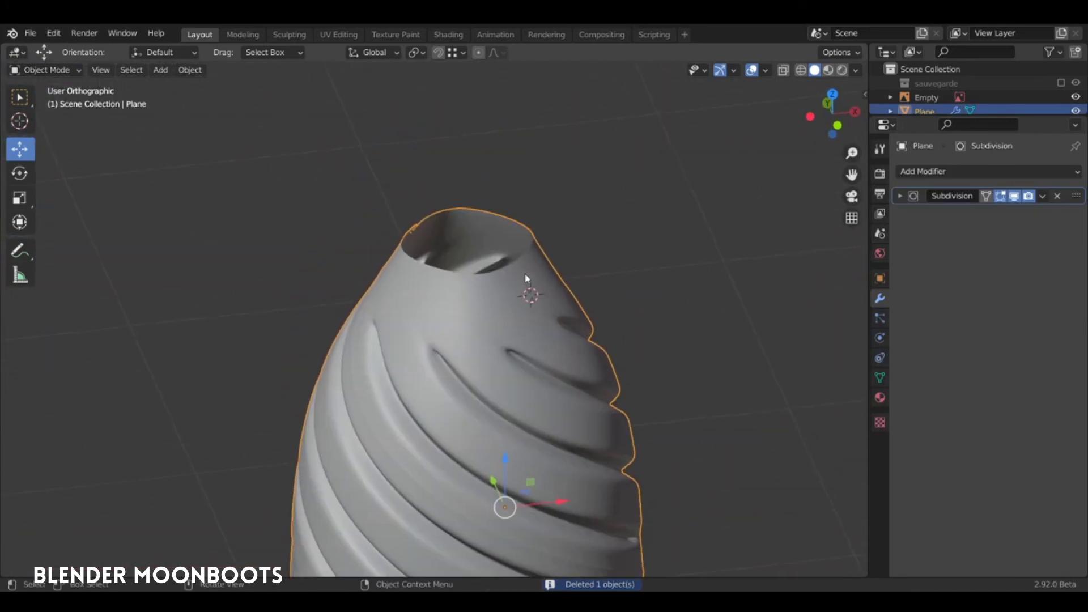
- Delete the top vertices to open the rim and round it with LoopTools Circle
key(Tab)
alt+click(502, 270)
mouse_move(502, 270)
middle_down()
mouse_move(555, 432)
mouse_move(490, 224)
middle_up()
key(x)
click(493, 269)
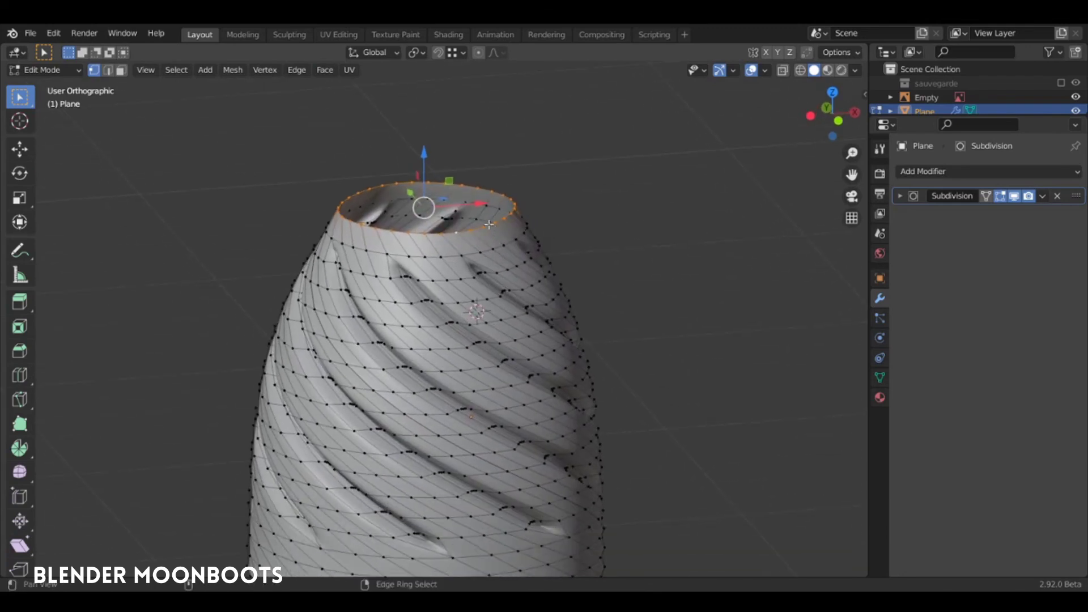
right_click(489, 224)
mouse_move(396, 204)
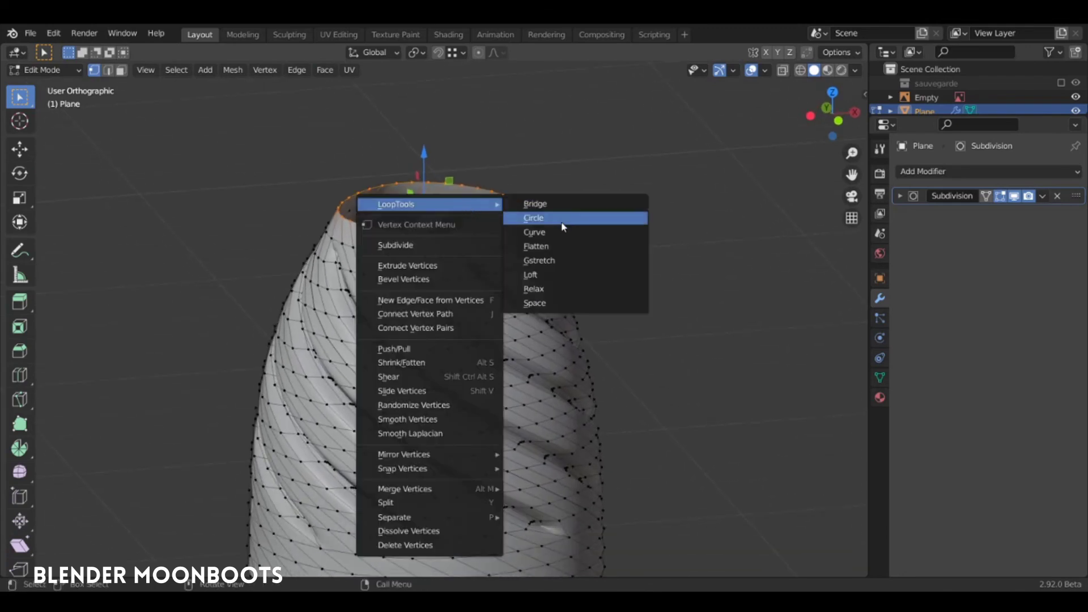
click(564, 219)
middle_drag(556, 226, 539, 224)
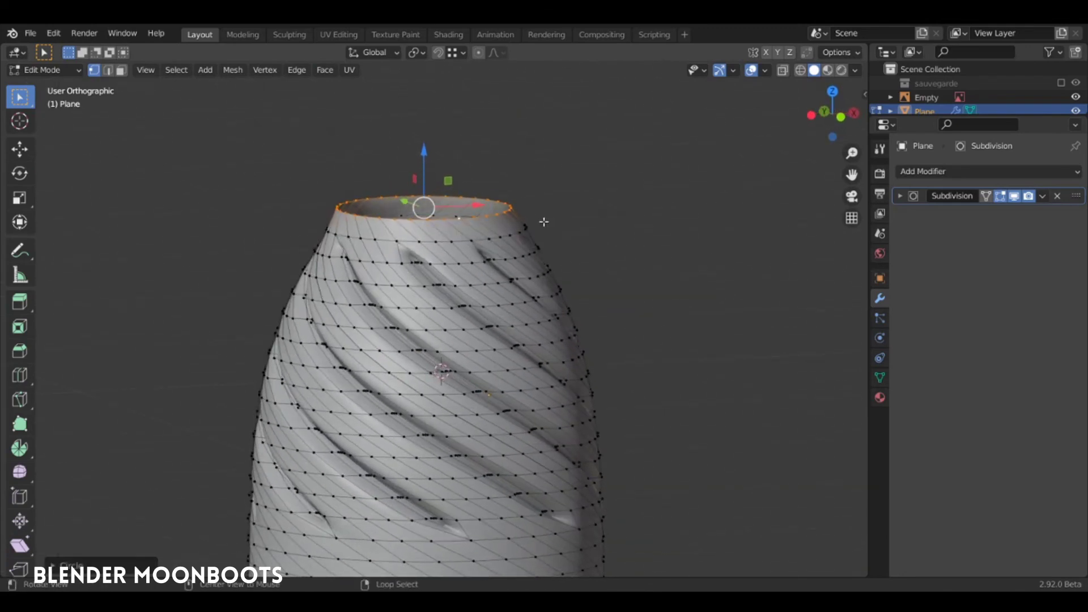
key(KP_1)
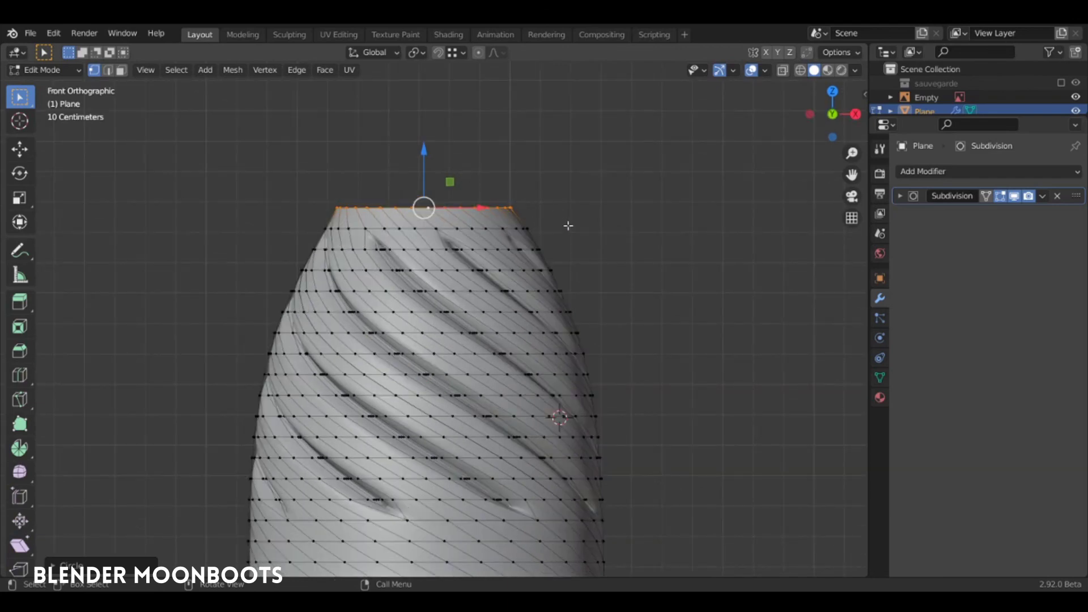
- Extrude the top rim straight up along Z and scale it inward to 0.7324
key(e)
key(z)
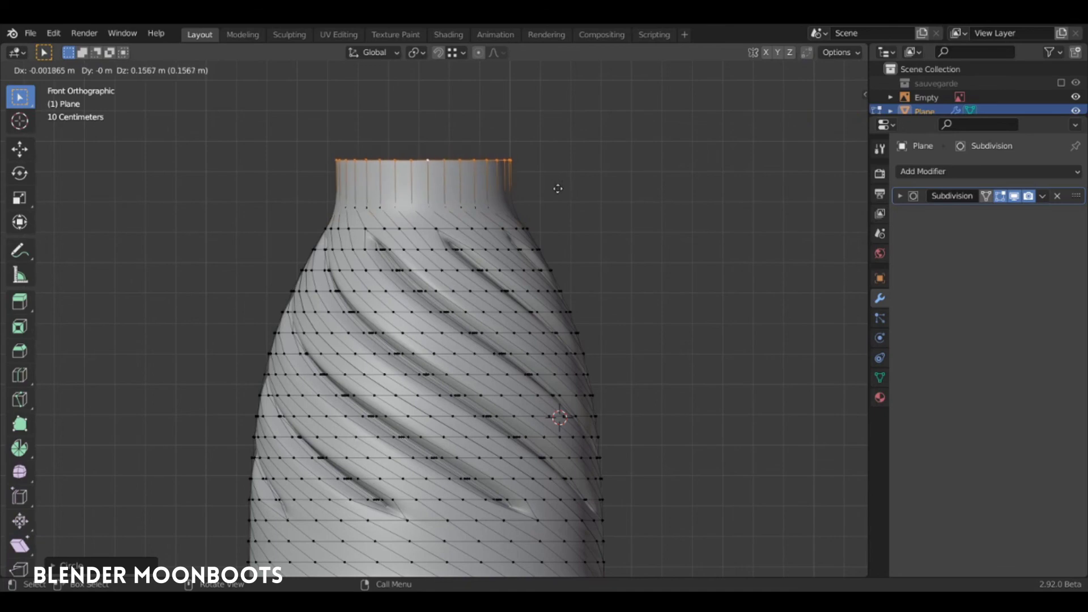
click(557, 204)
key(s)
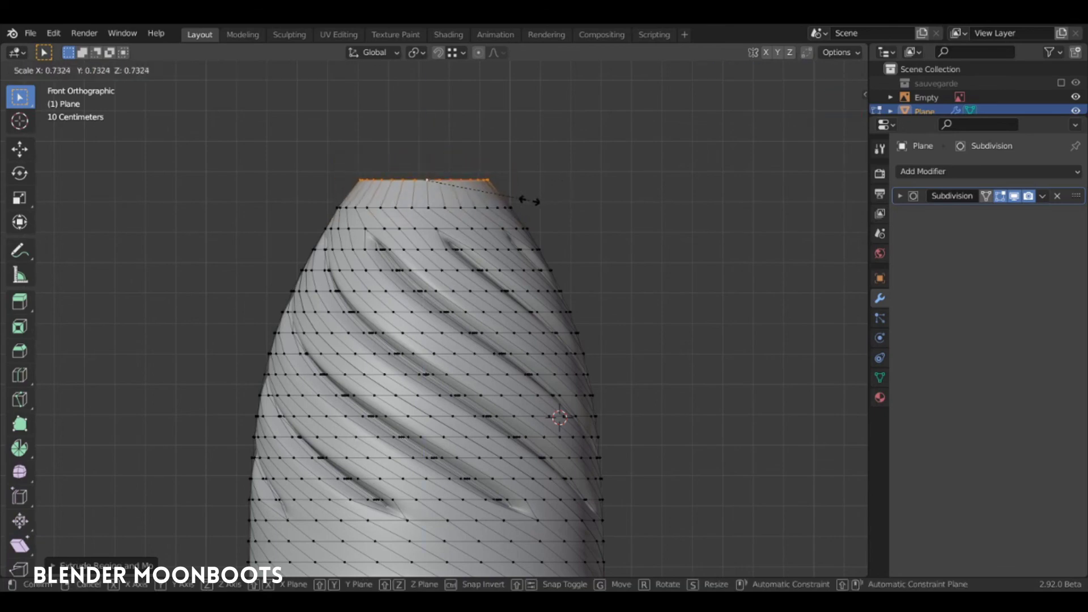
click(525, 202)
scroll(536, 214, down, 2)
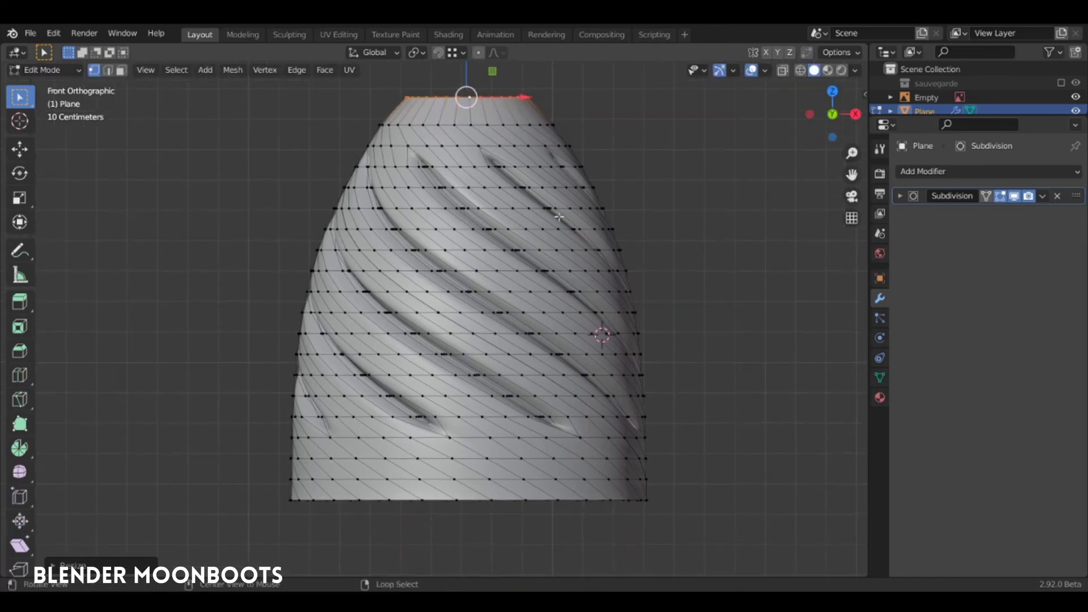
key(Tab)
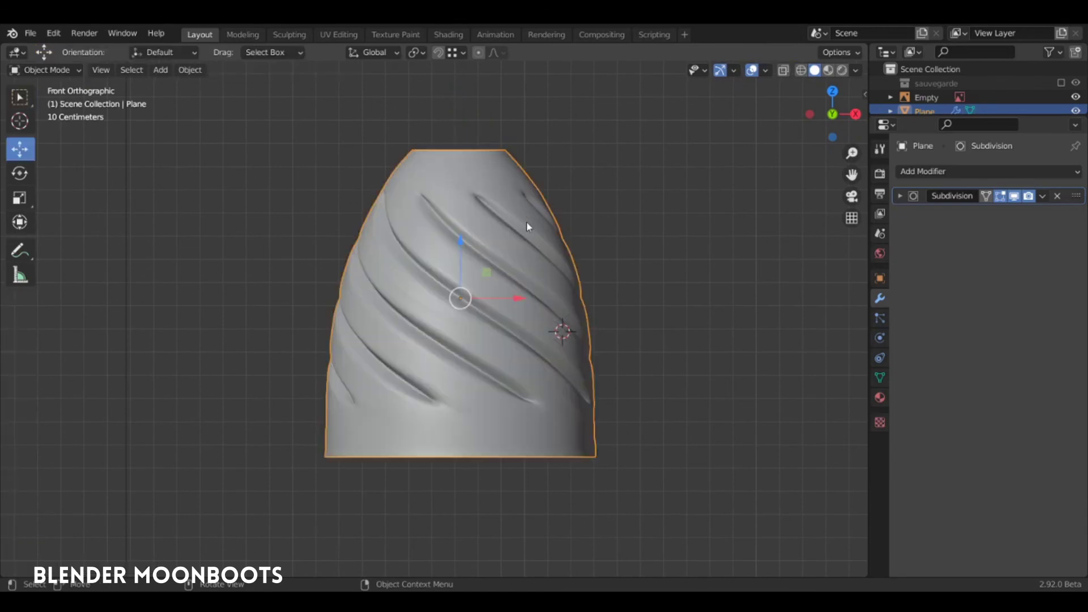
- Delete the two bottom loops and extrude the new bottom loop straight down
key(Tab)
shift+middle_drag(501, 450, 501, 323)
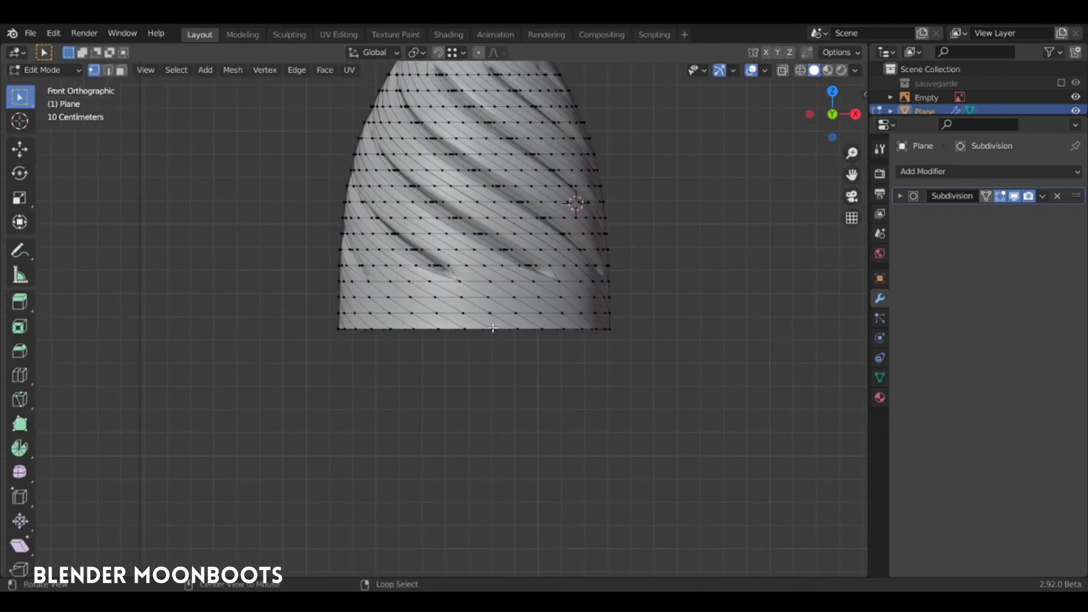
alt+click(497, 328)
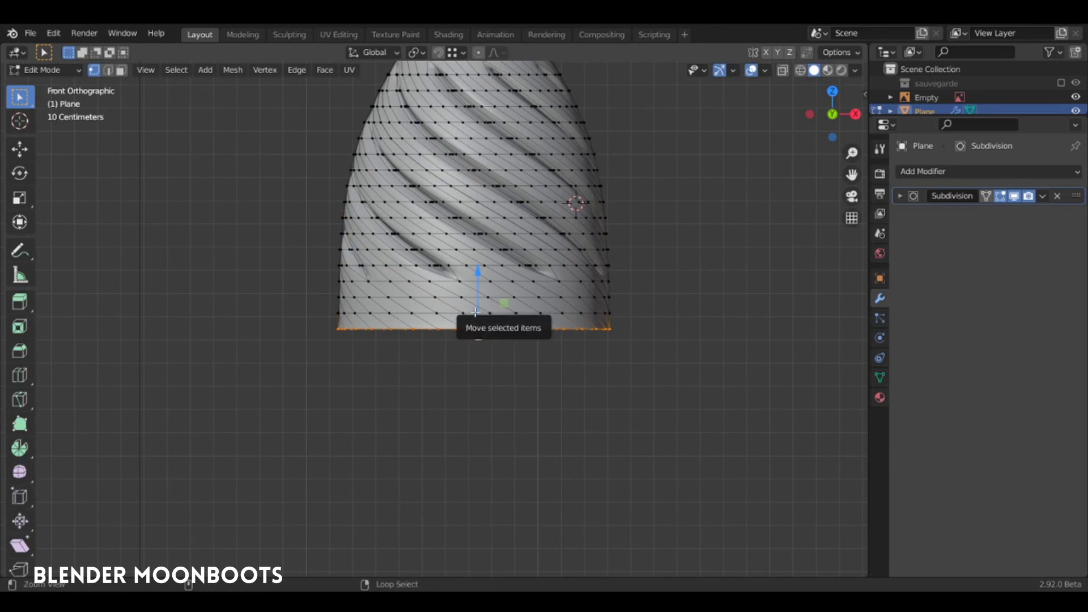
alt+shift+click(476, 313)
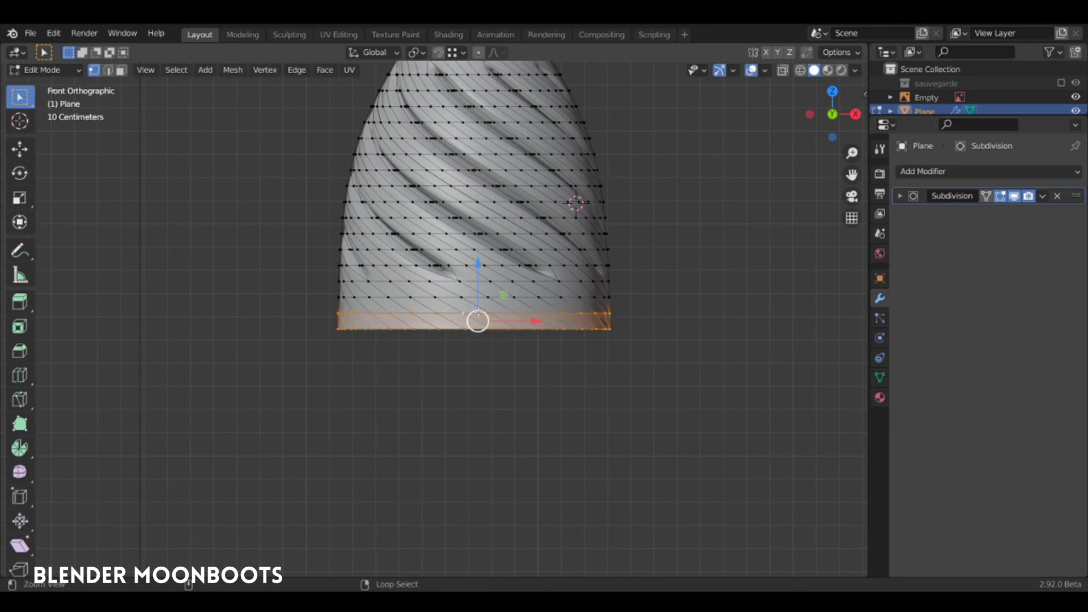
key(x)
click(478, 311)
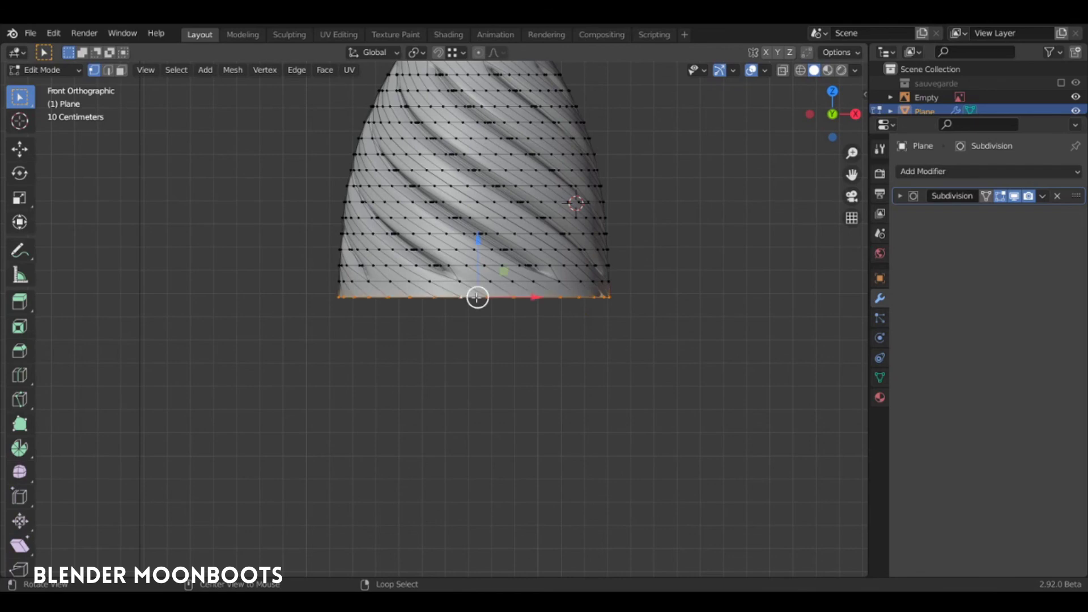
key(e)
key(z)
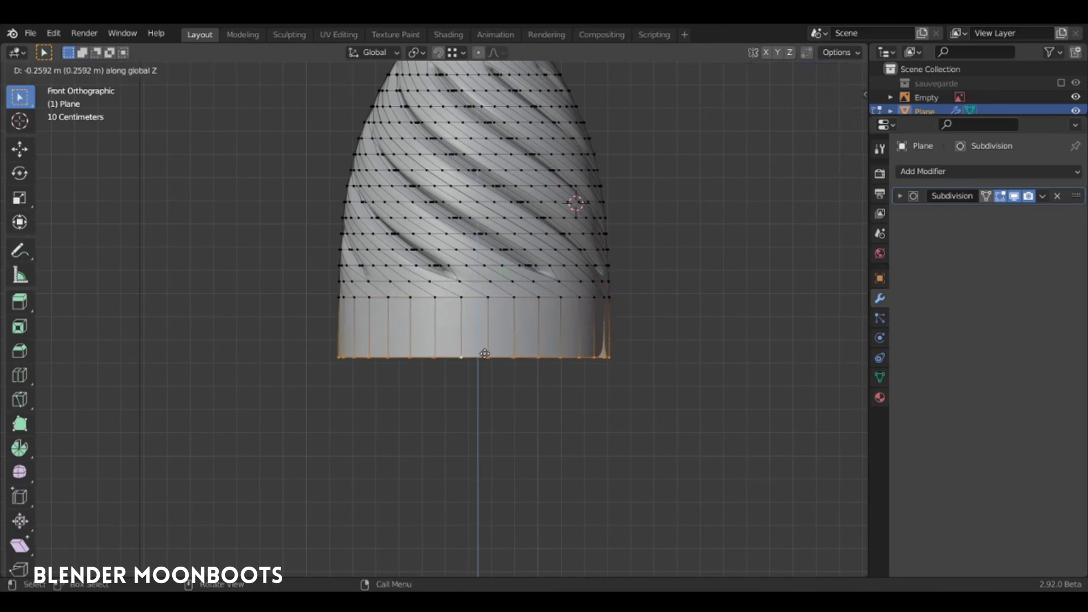
click(478, 364)
key(Tab)
- Select all vertices and Merge By Distance, removing 17 duplicates along the seam
key(Tab)
key(Tab)
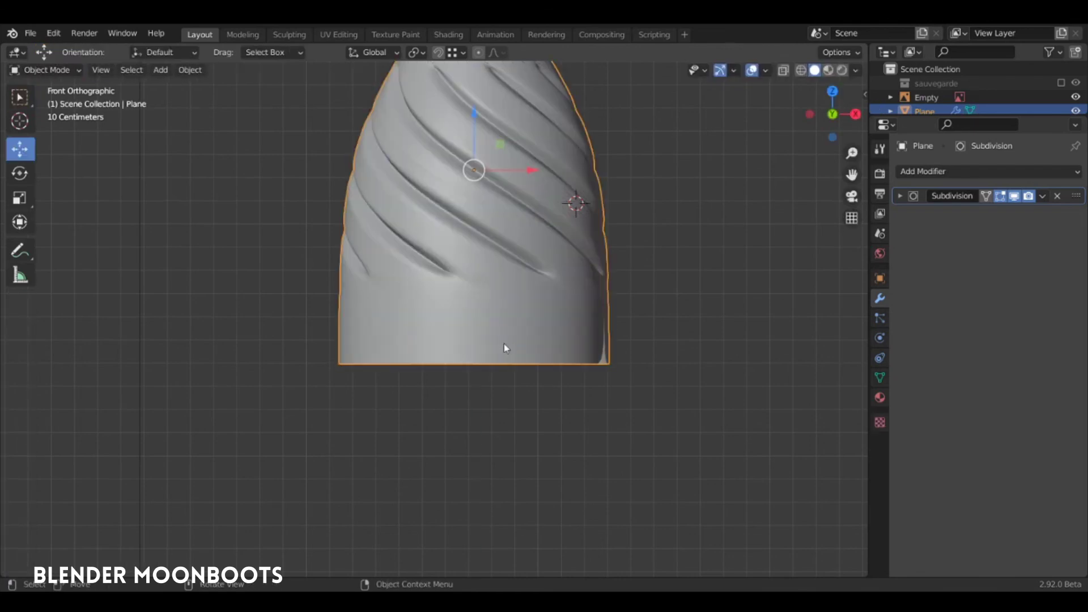
key(Tab)
middle_drag(505, 341, 481, 364)
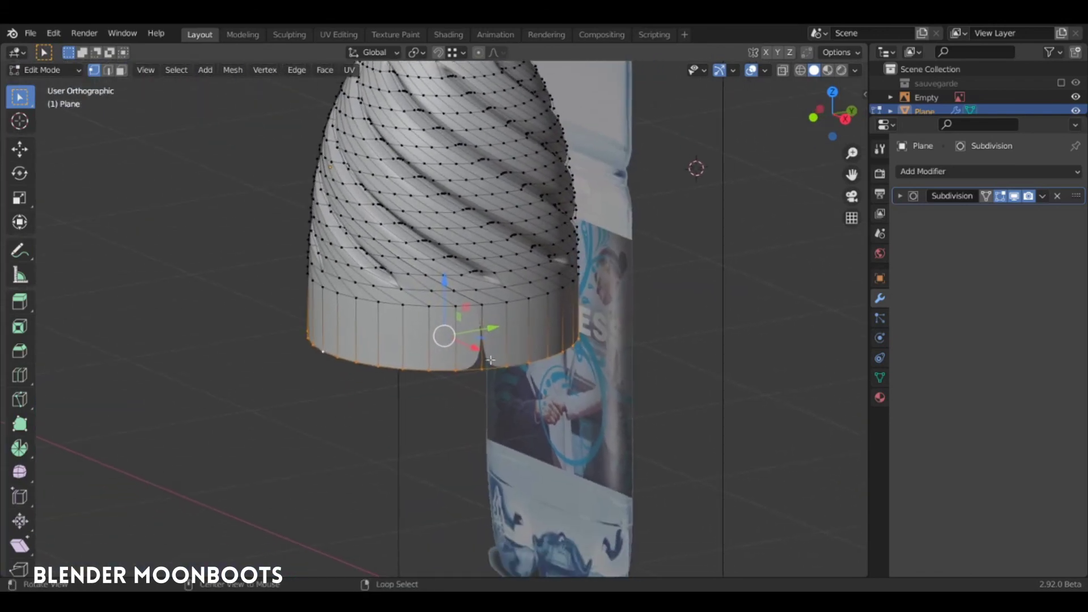
scroll(481, 365, up, 5)
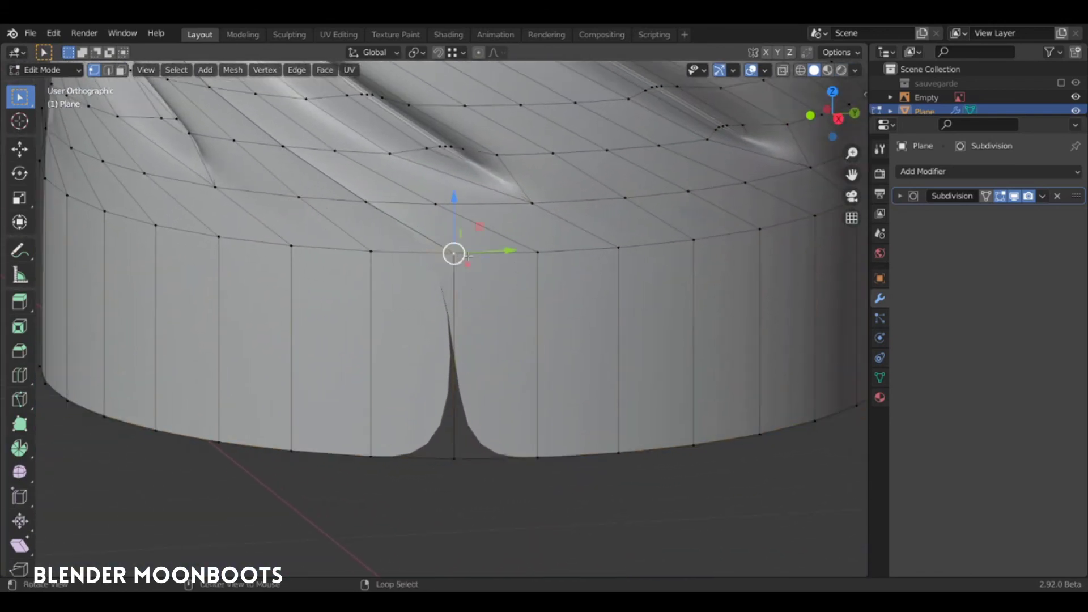
mouse_move(510, 244)
middle_down()
mouse_move(529, 227)
mouse_move(638, 308)
middle_up()
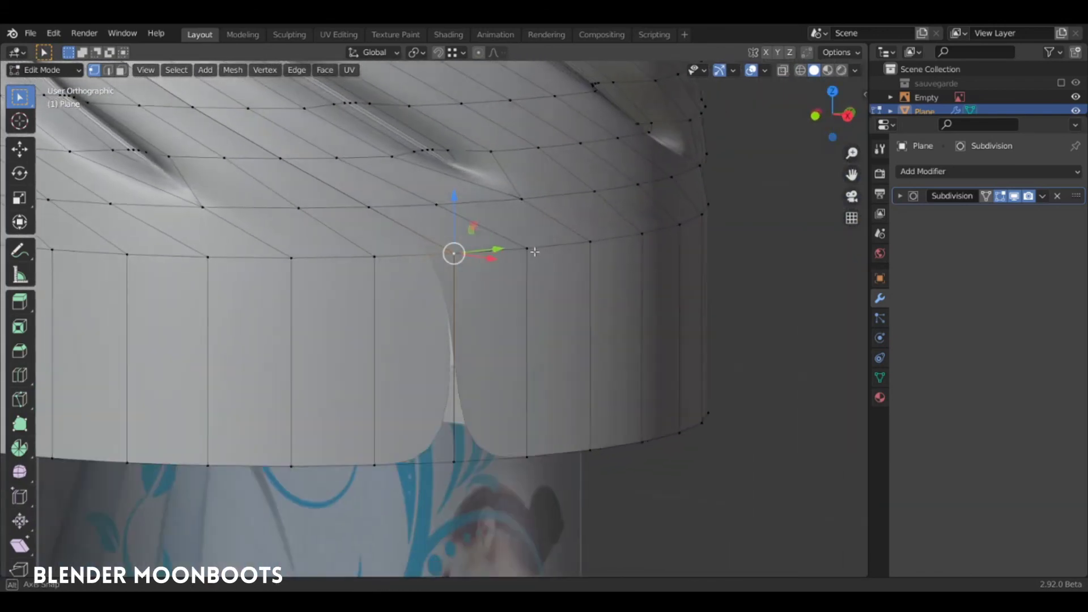
scroll(639, 308, down, 6)
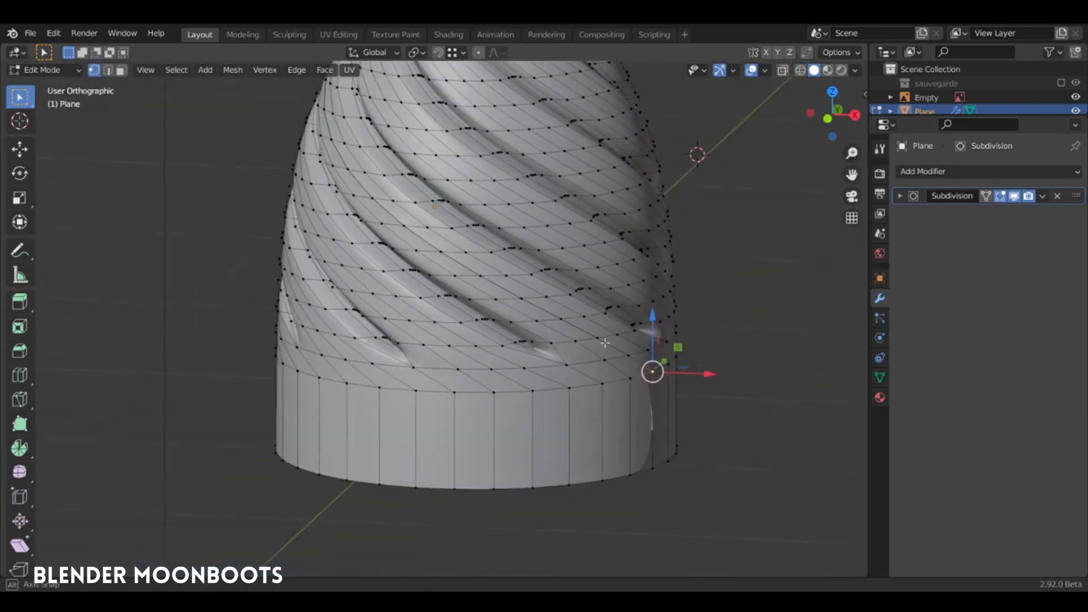
middle_drag(590, 357, 664, 352)
key(a)
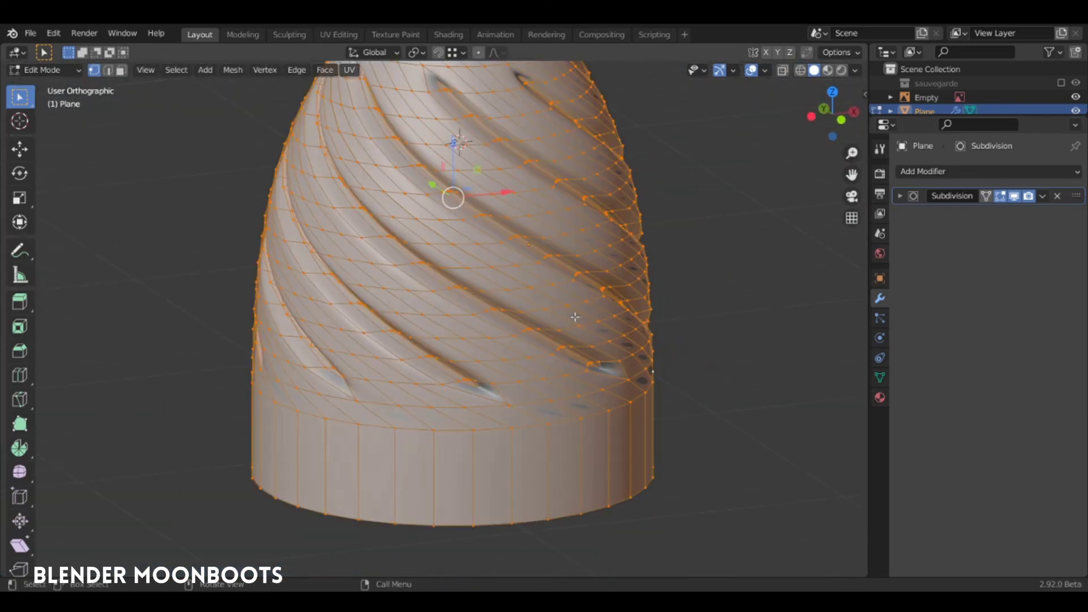
key(m)
click(527, 307)
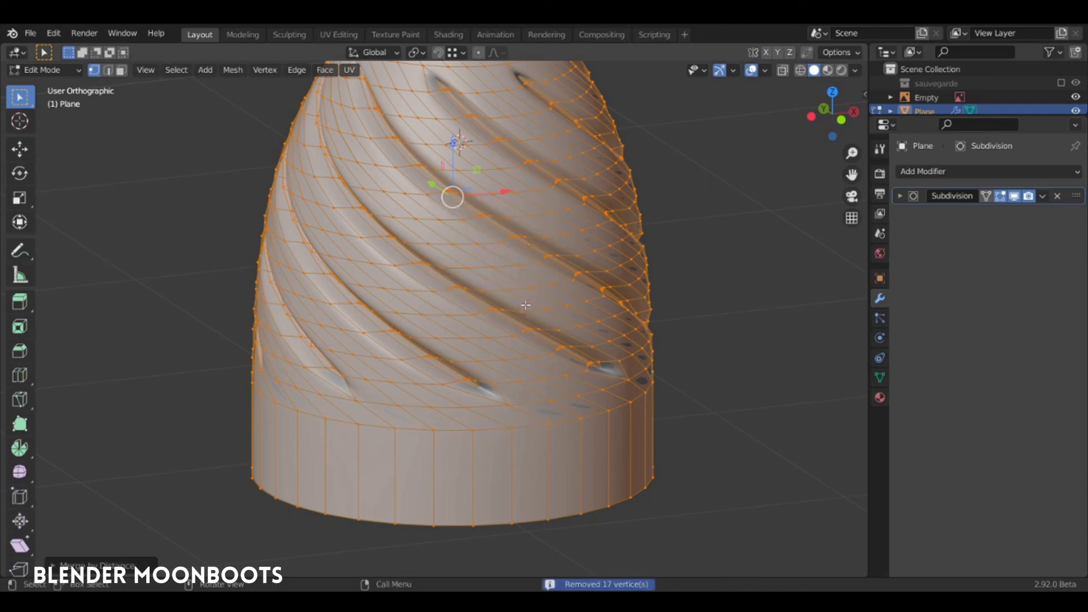
mouse_move(531, 294)
middle_down()
mouse_move(509, 283)
mouse_move(519, 315)
mouse_move(584, 383)
middle_up()
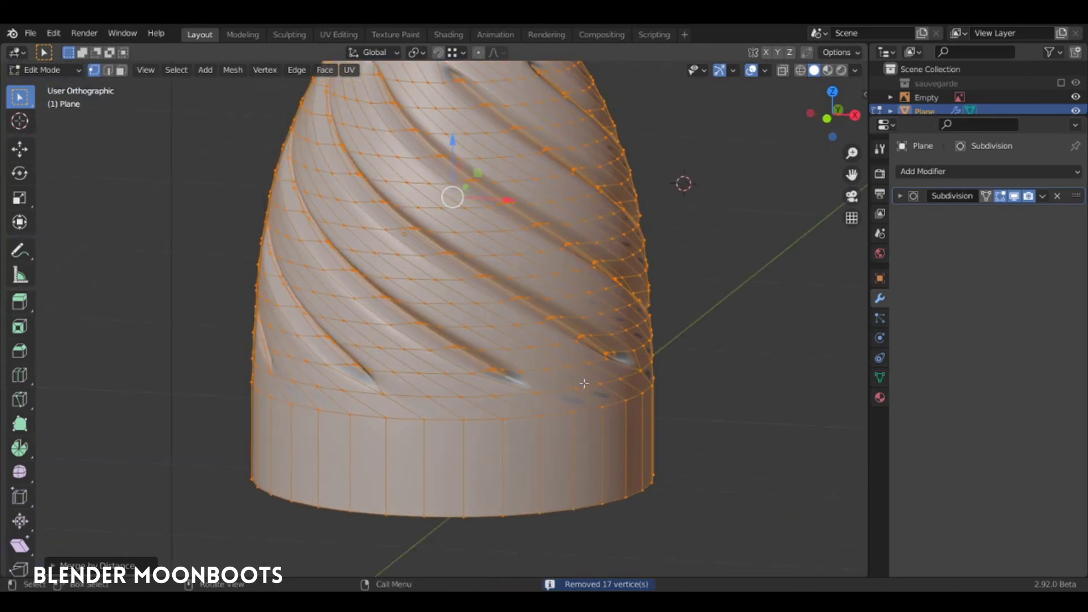
- Extrude the bottom loop slightly lower and scale it inward to round the base
key(Tab)
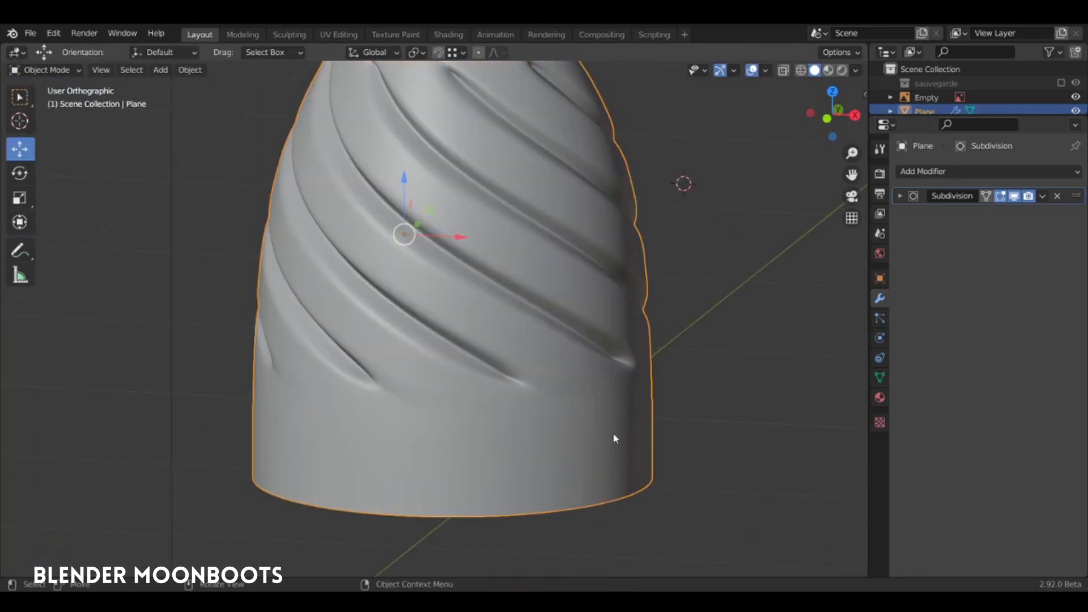
middle_drag(615, 439, 588, 380)
scroll(588, 380, down, 2)
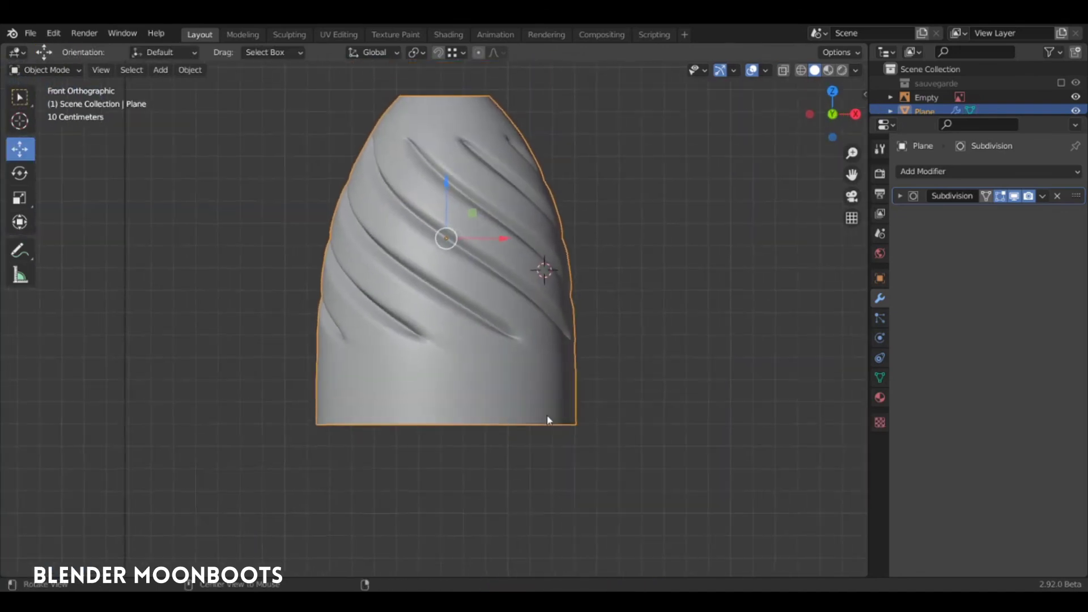
mouse_move(554, 418)
shift+middle_down()
mouse_move(678, 358)
mouse_move(649, 360)
shift+middle_up()
key(Tab)
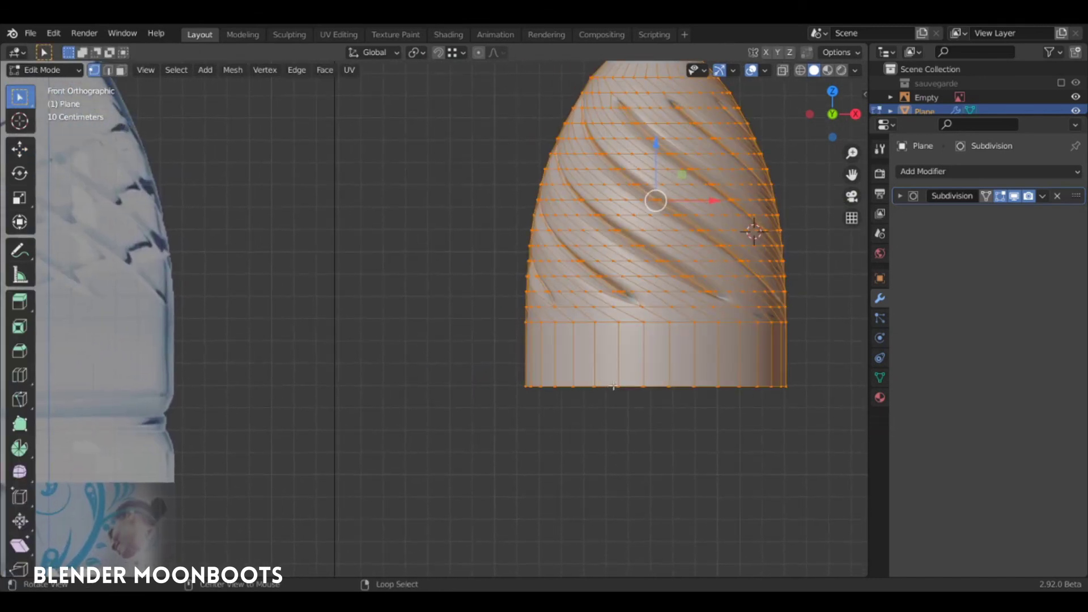
alt+click(614, 386)
key(e)
right_click(656, 337)
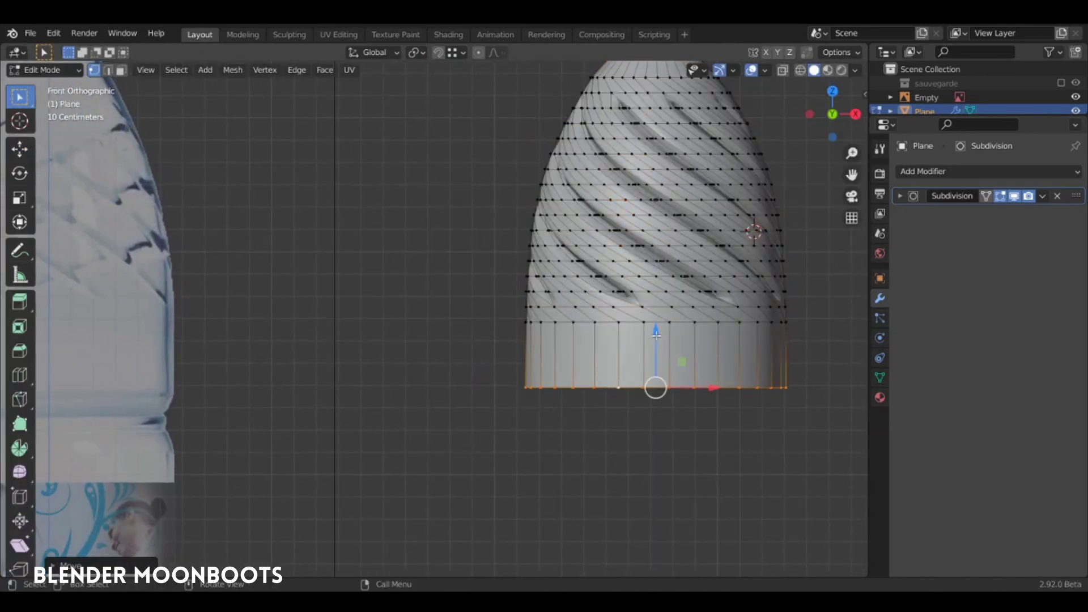
key(g)
click(657, 350)
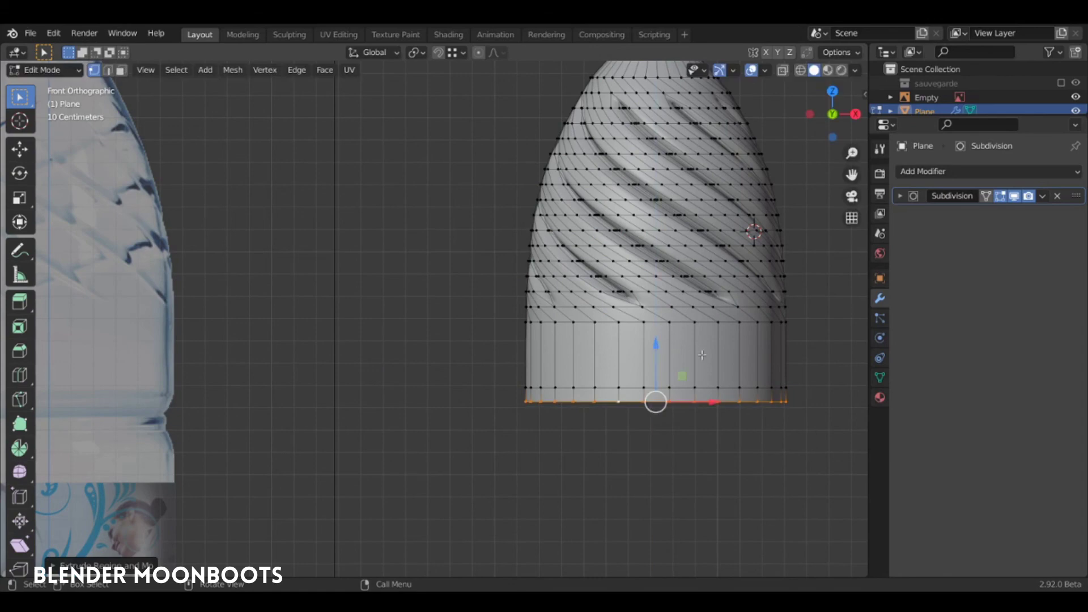
key(s)
click(680, 362)
- In Object Mode, compare the model with the reference bottle from the front view
key(Tab)
scroll(598, 391, down, 2)
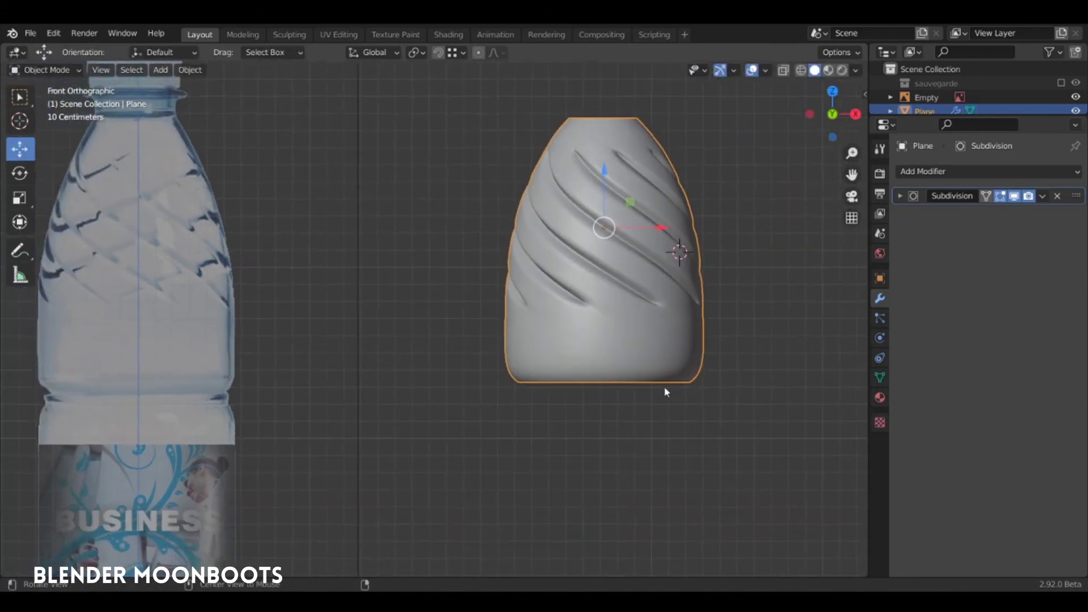
mouse_move(597, 391)
shift+middle_down()
mouse_move(644, 399)
mouse_move(656, 420)
mouse_move(634, 395)
mouse_move(533, 424)
mouse_move(607, 304)
mouse_move(497, 376)
shift+middle_up()
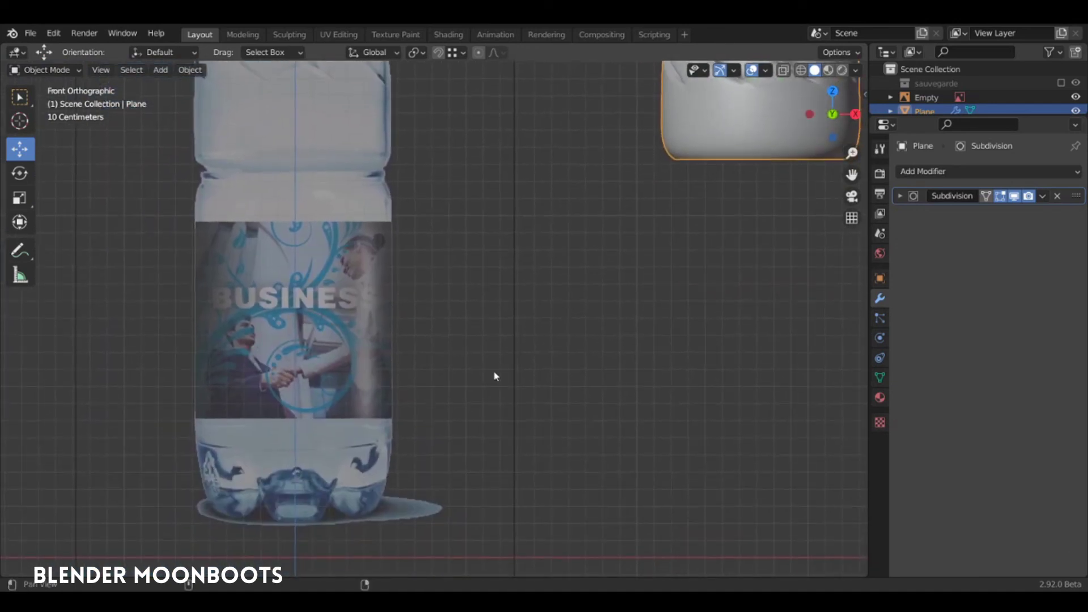
middle_drag(351, 465, 389, 474)
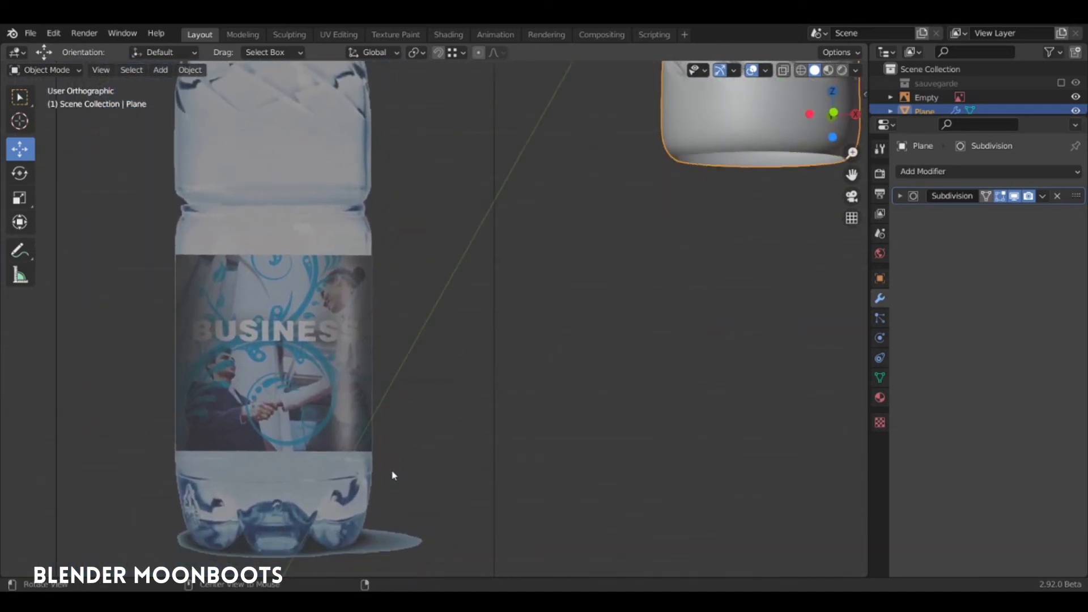
key(KP_1)
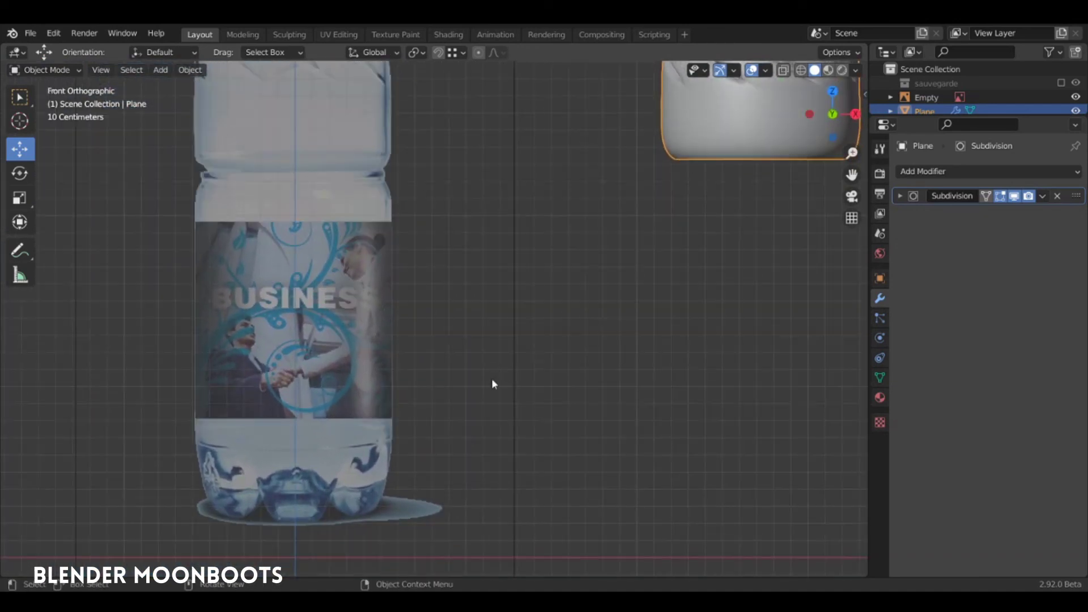
scroll(422, 393, up, 2)
mouse_move(421, 394)
shift+middle_down()
mouse_move(474, 323)
mouse_move(518, 396)
mouse_move(619, 425)
shift+middle_up()
scroll(510, 325, down, 2)
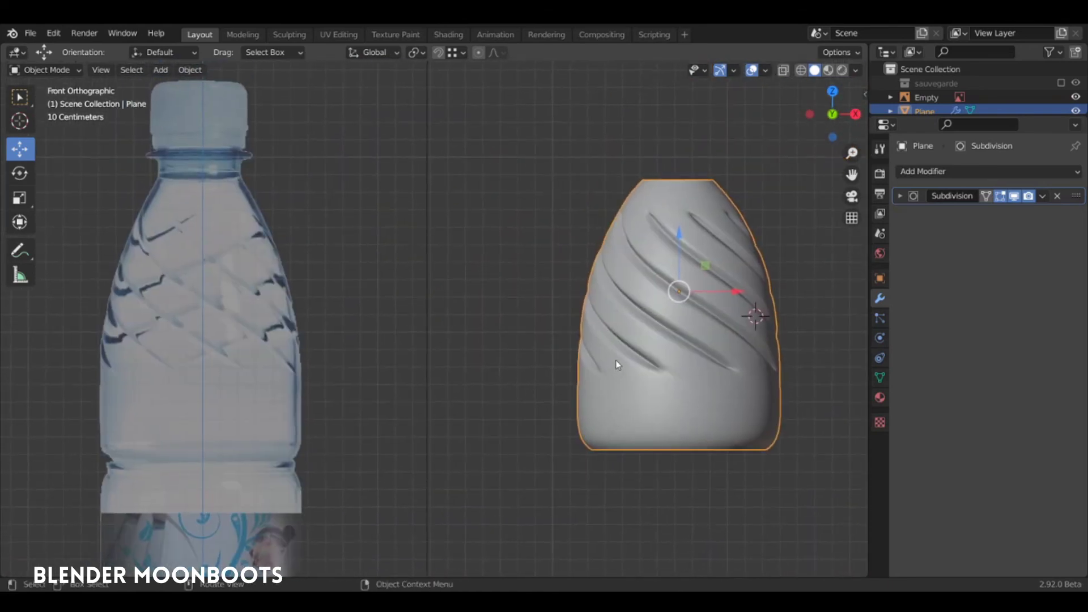